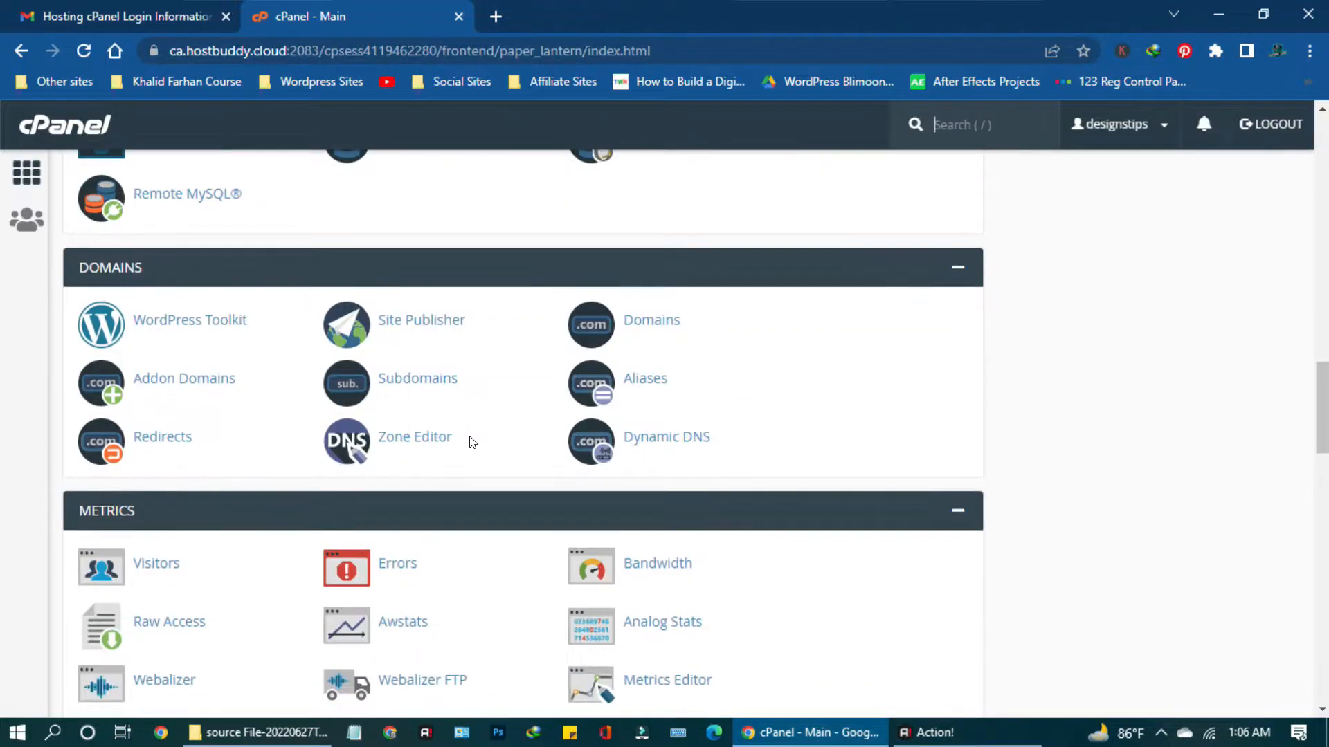
Create the subdomain 'tools' under designstips.com with document root tools.designstips.com.
click(414, 385)
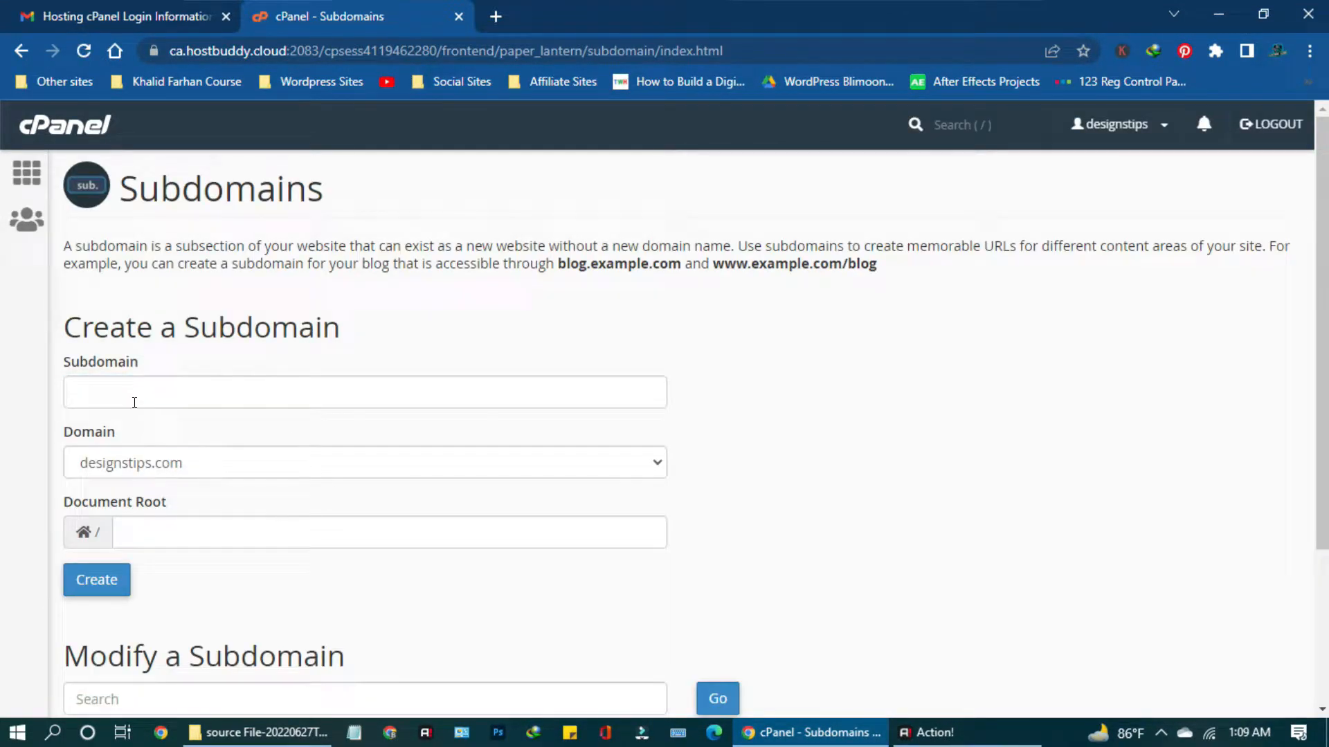
click(134, 395)
text(tool)
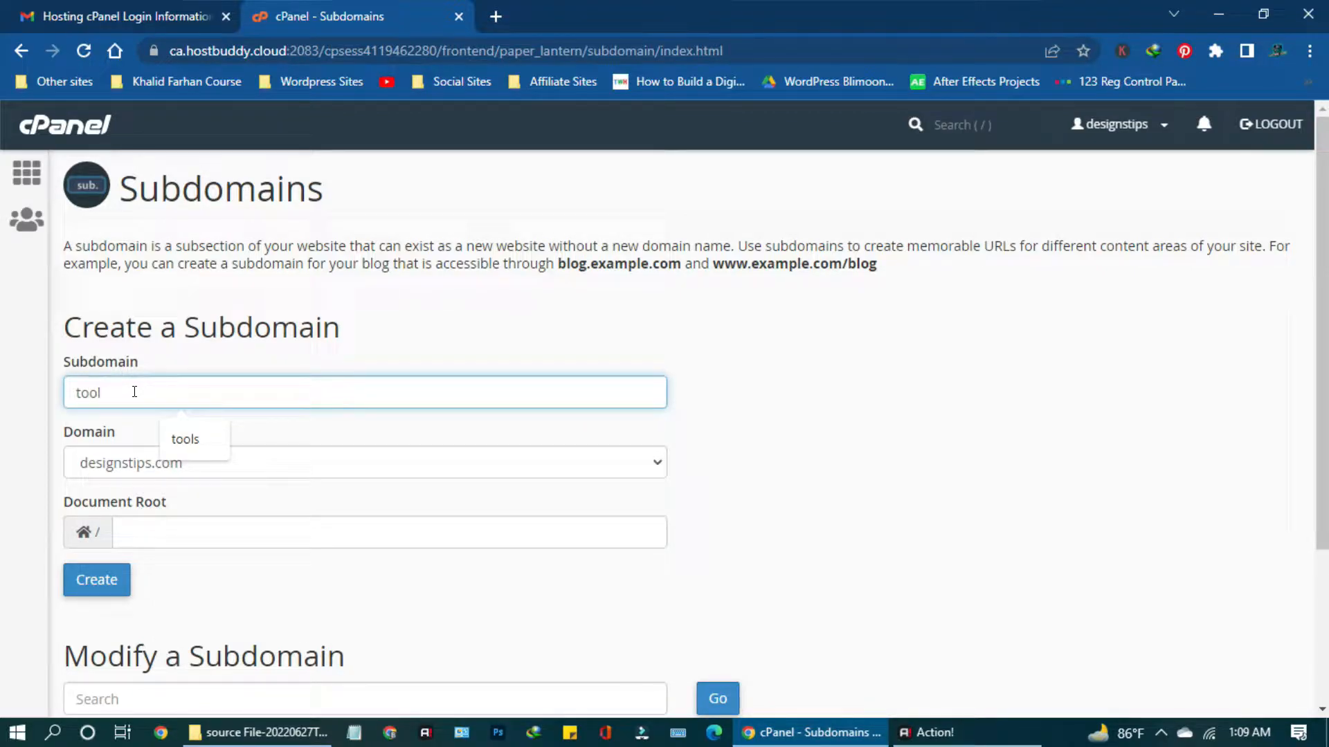
text(s)
click(748, 477)
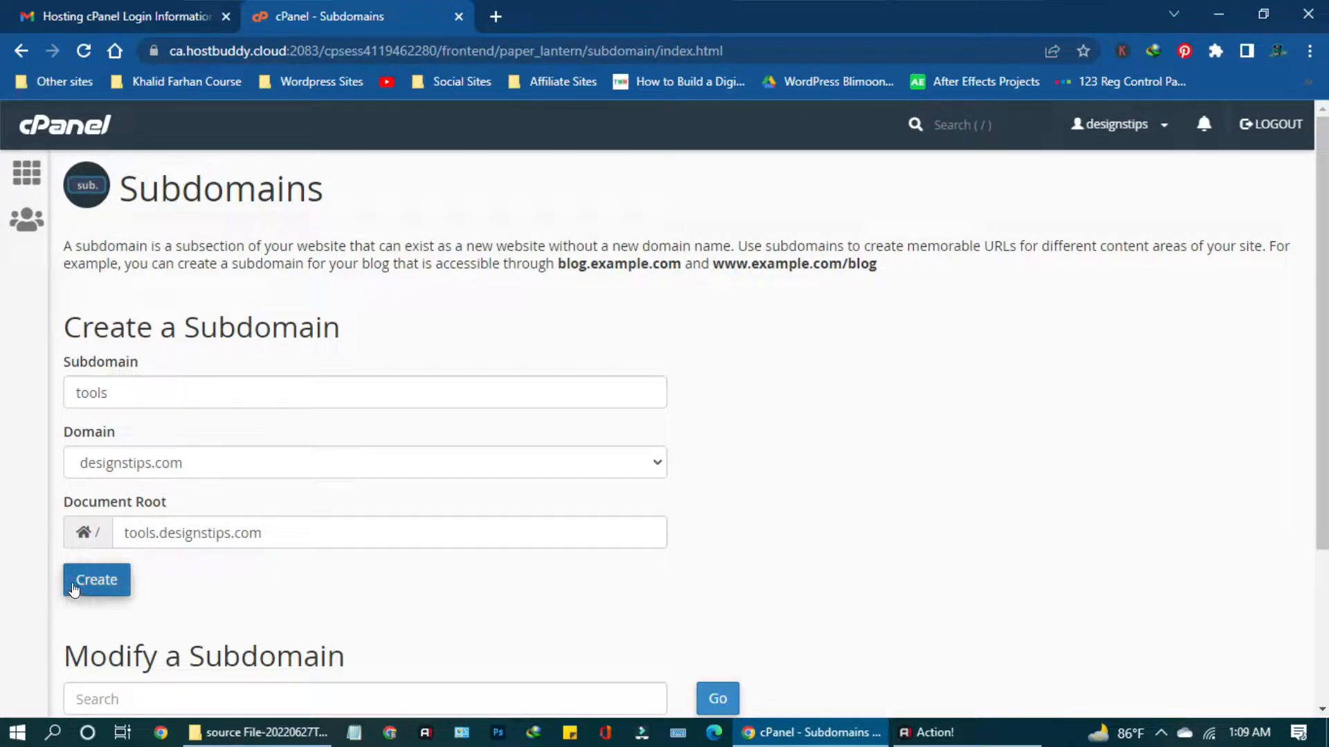
scroll(94, 588, down, 1)
click(89, 488)
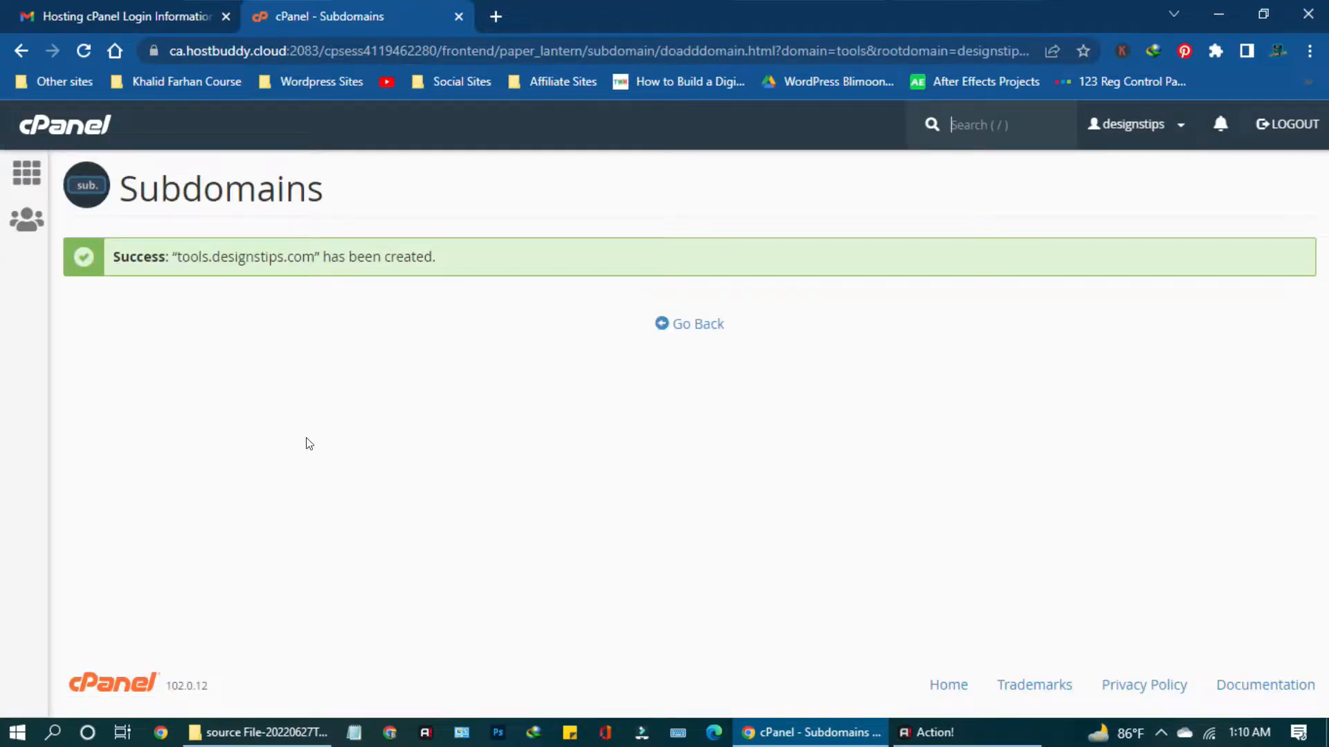
Check that tools.designstips.com now appears in the subdomain list.
click(694, 324)
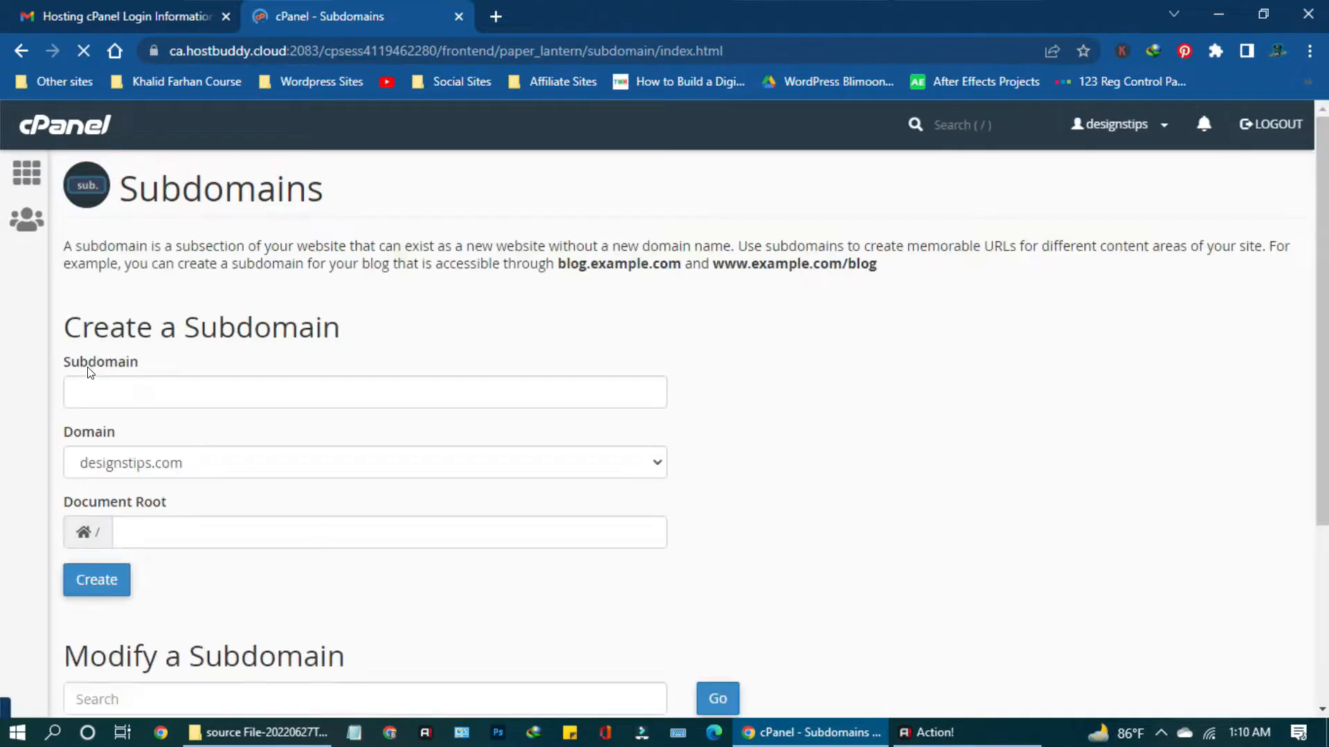
scroll(270, 529, down, 4)
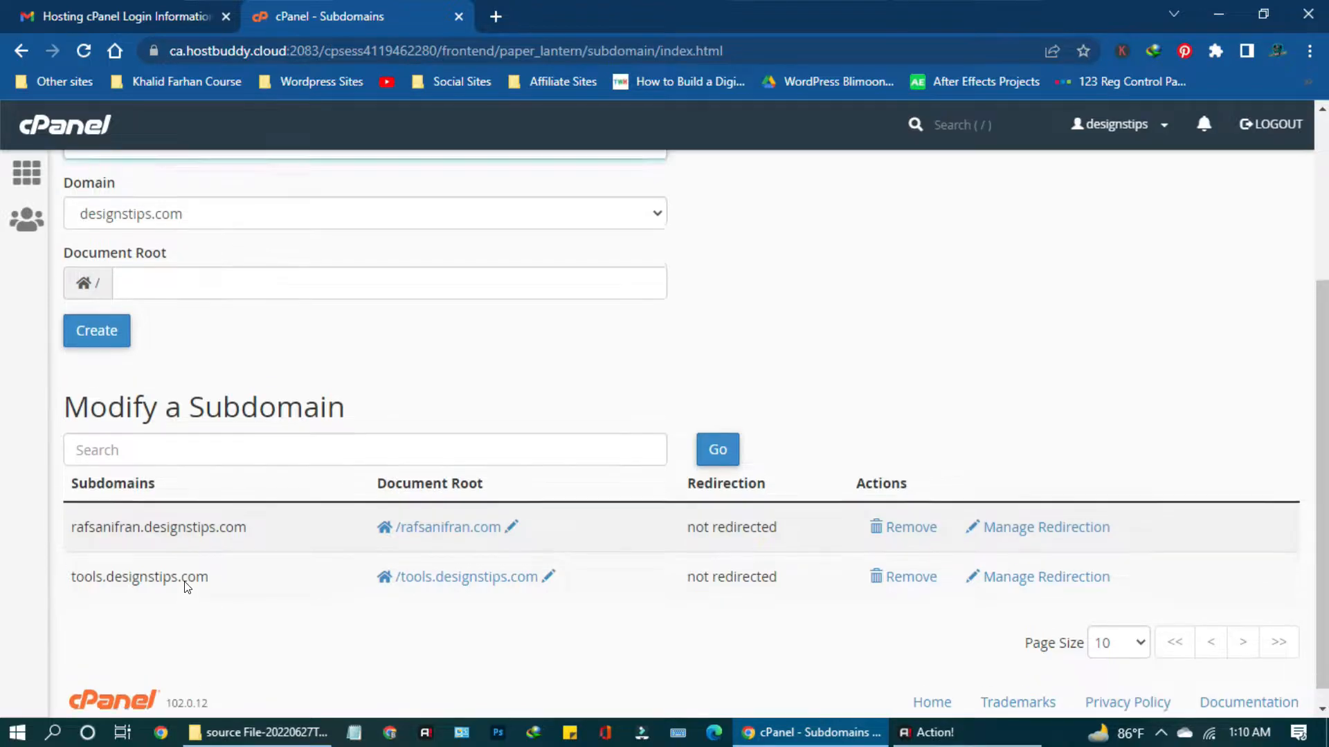
scroll(186, 587, up, 4)
Return to the cPanel home page and scroll down to the Files section.
click(35, 171)
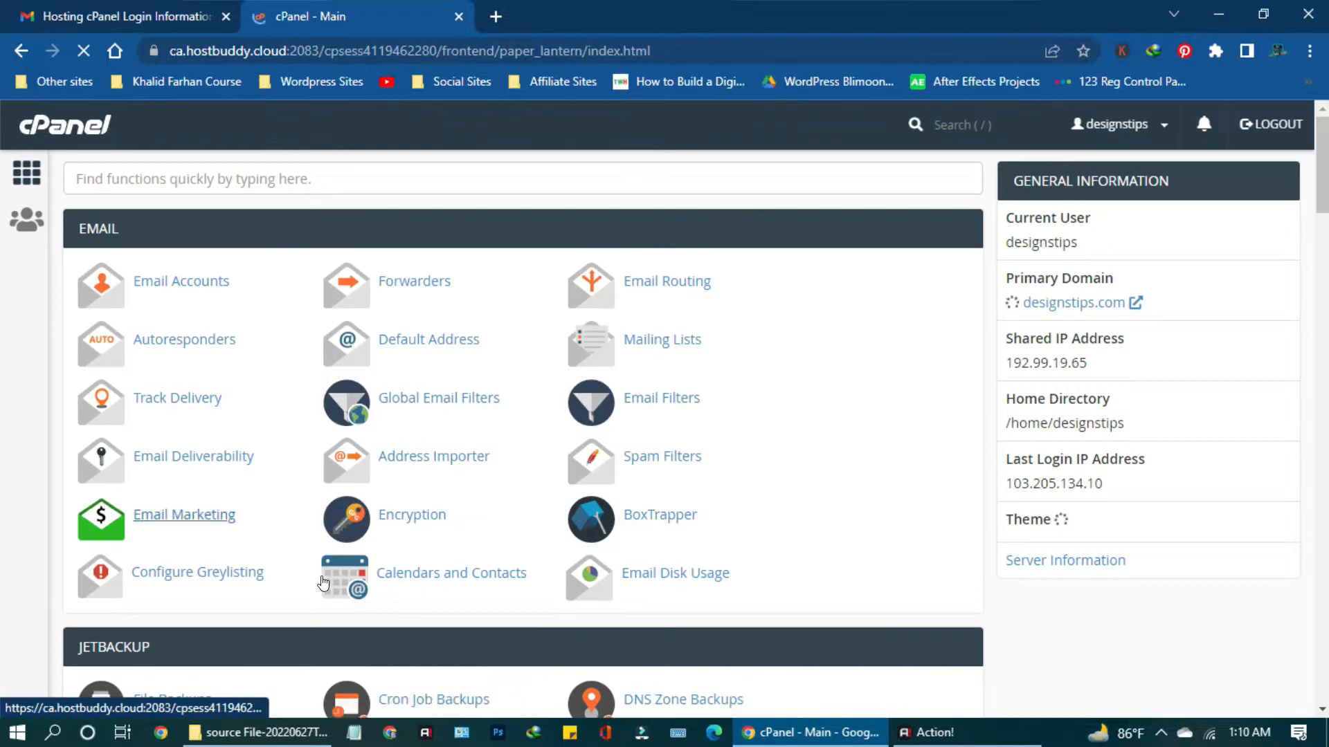
scroll(178, 510, down, 6)
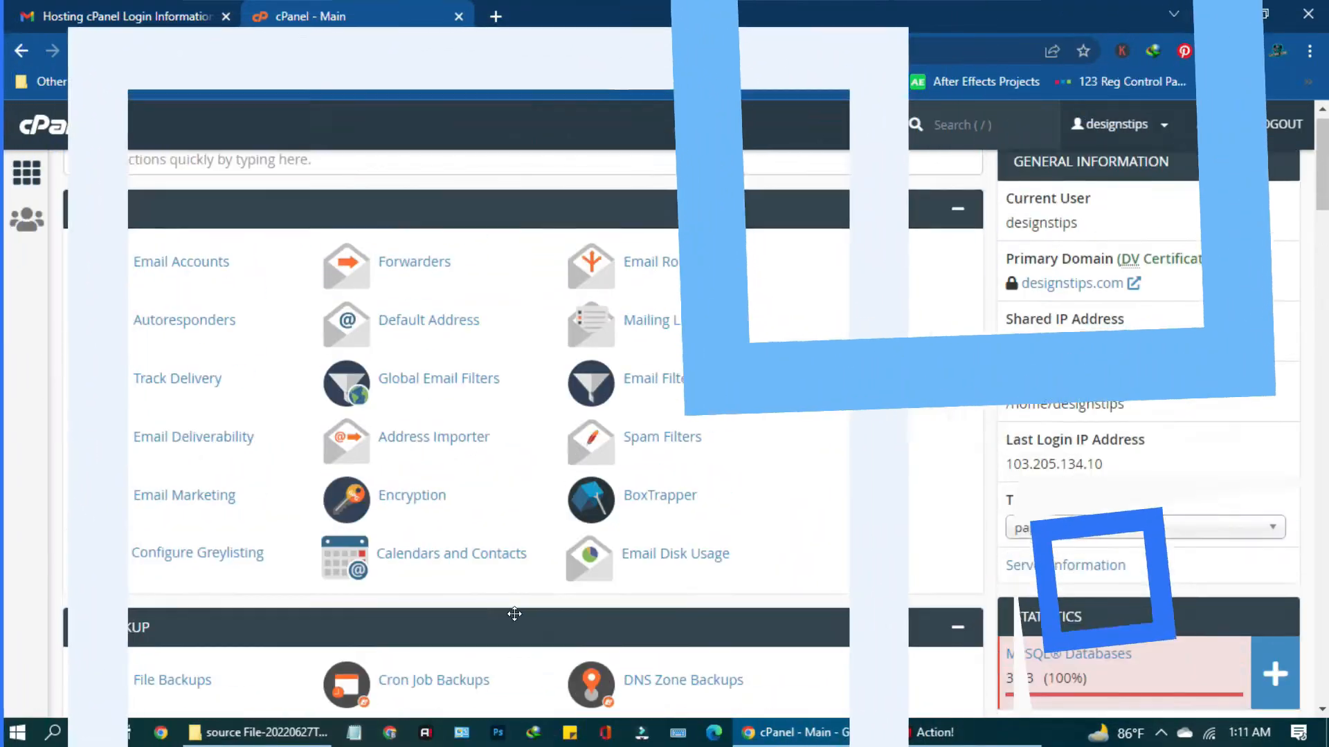
scroll(513, 613, down, 15)
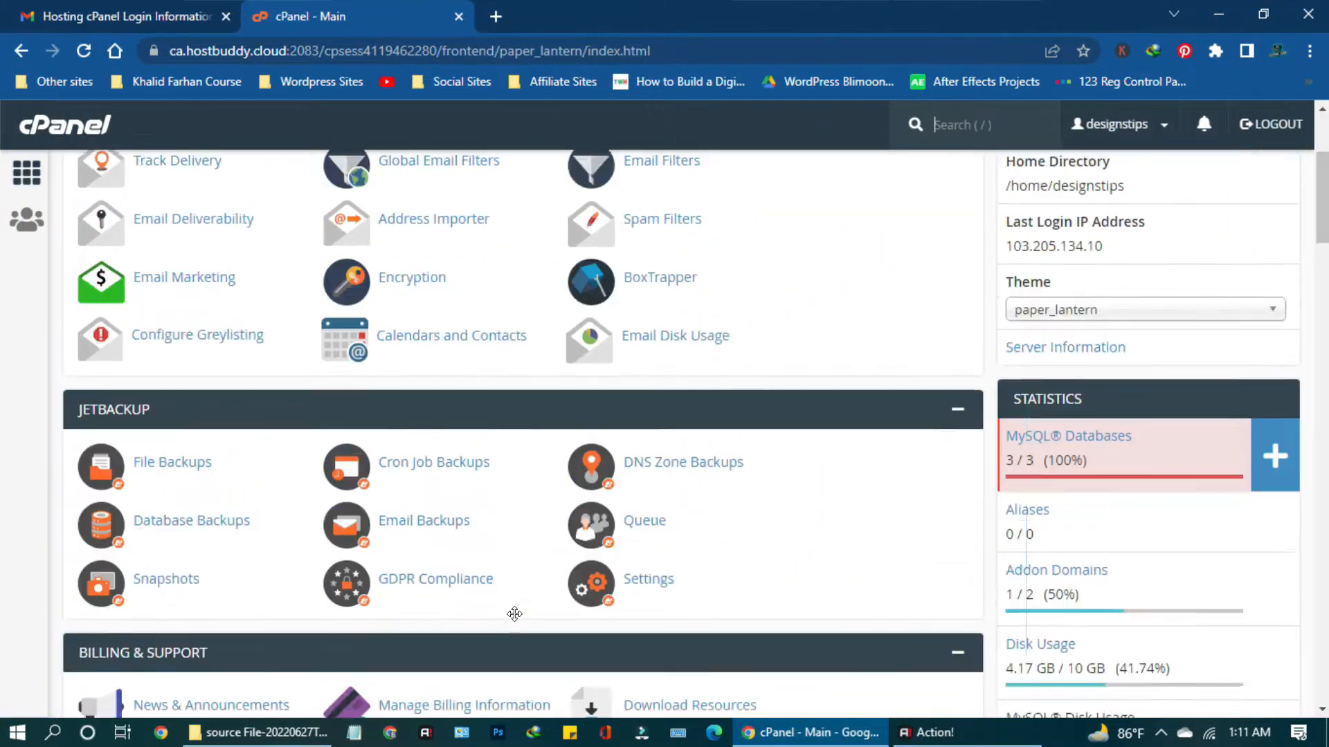
In File Manager, move the cinemaplex.cf folder to the trash.
click(160, 441)
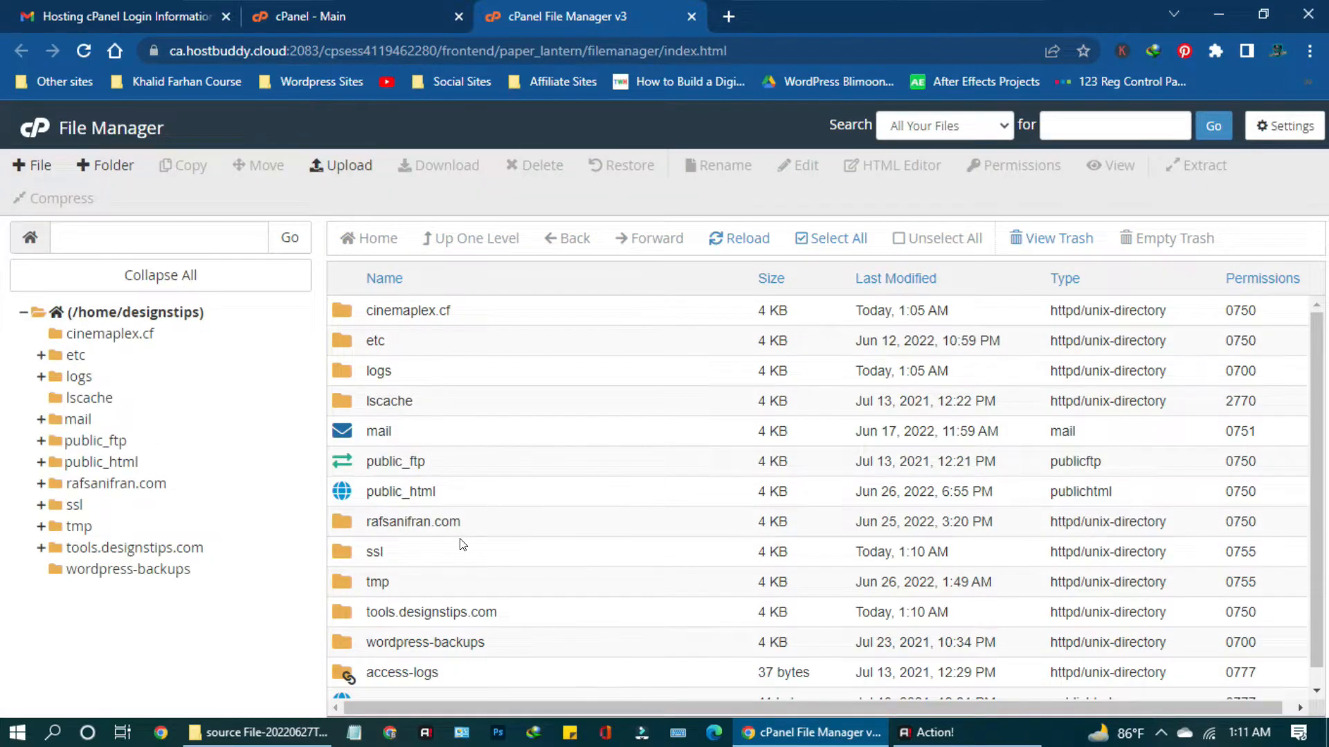
scroll(463, 544, down, 1)
scroll(464, 405, up, 1)
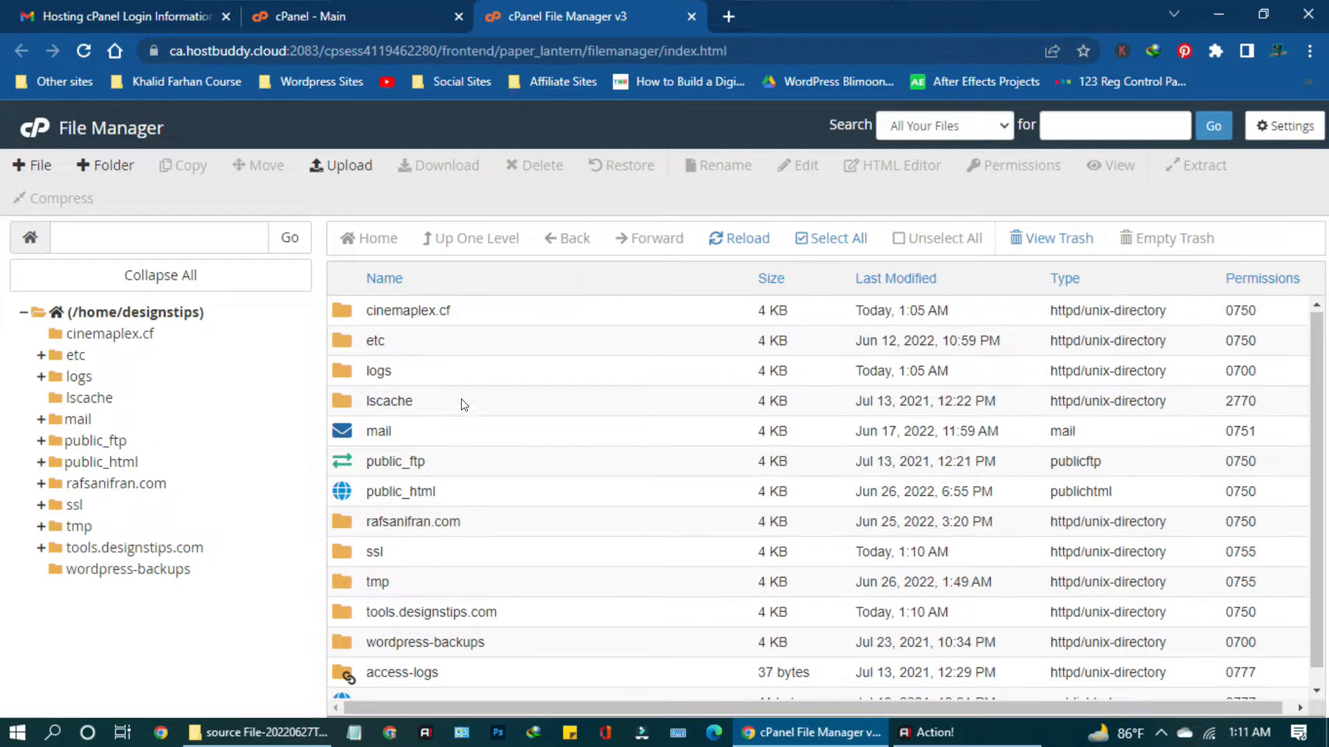
right_click(464, 314)
click(496, 446)
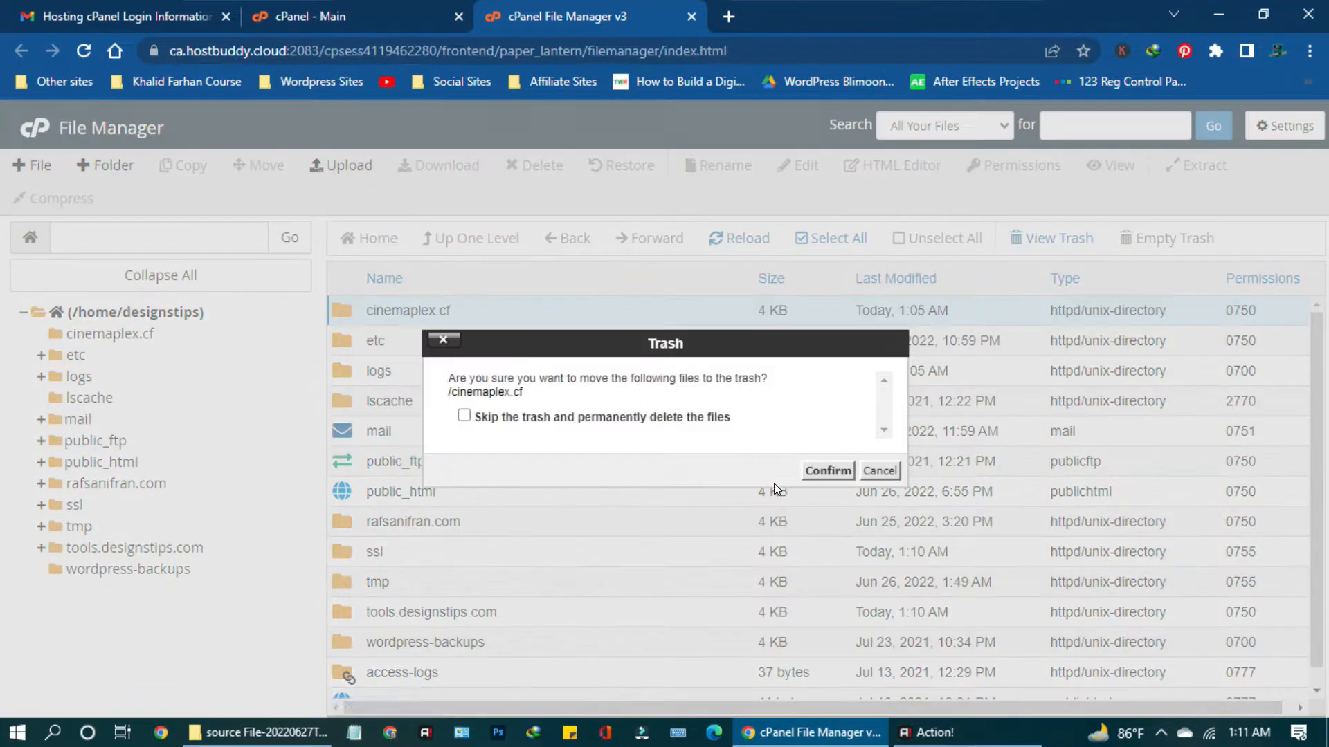
click(822, 467)
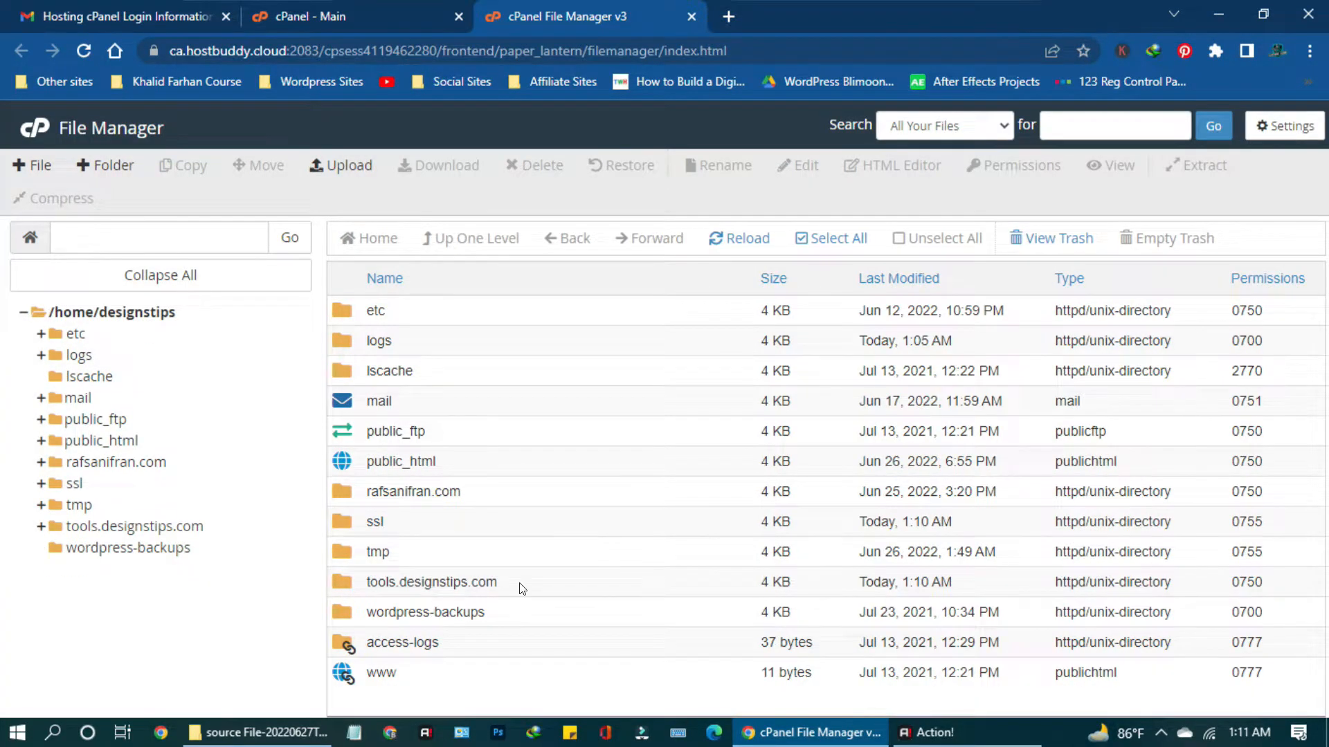
Inside the tools.designstips.com folder, move the cgi-bin folder to the trash.
double_click(522, 588)
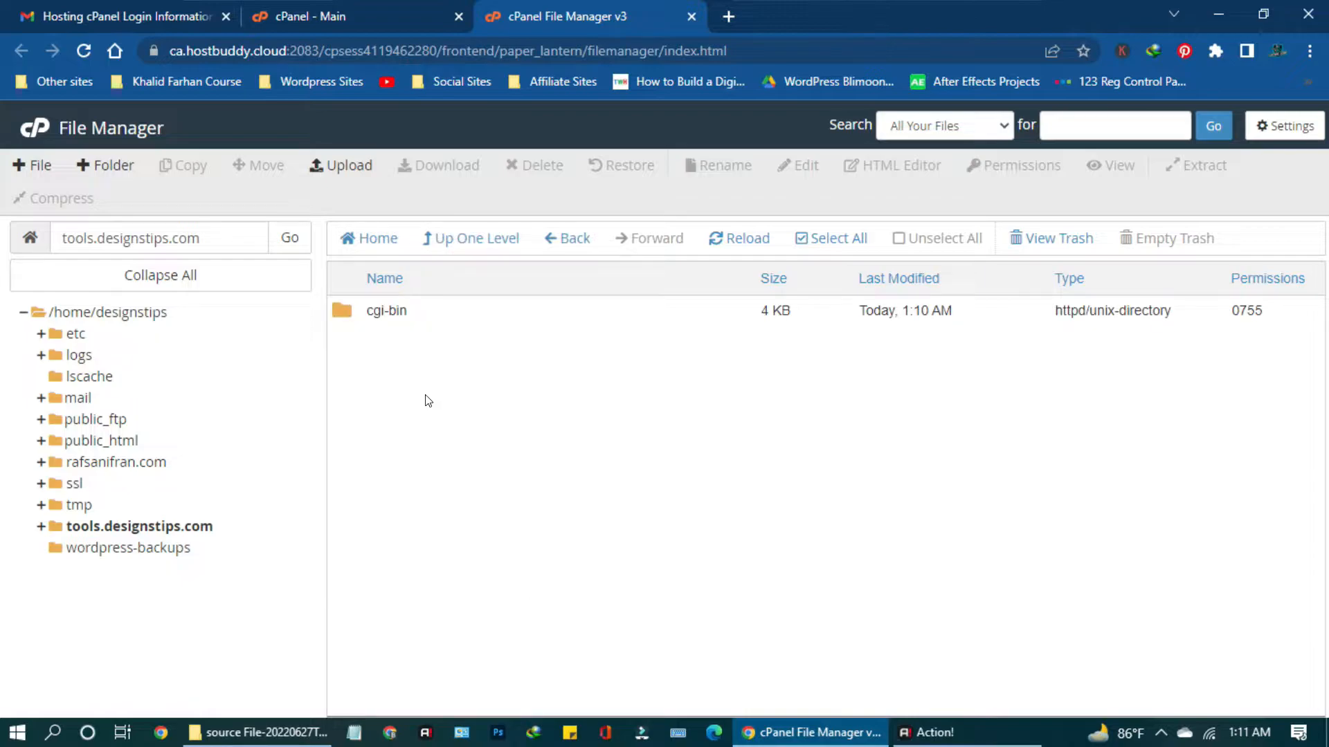
right_click(434, 311)
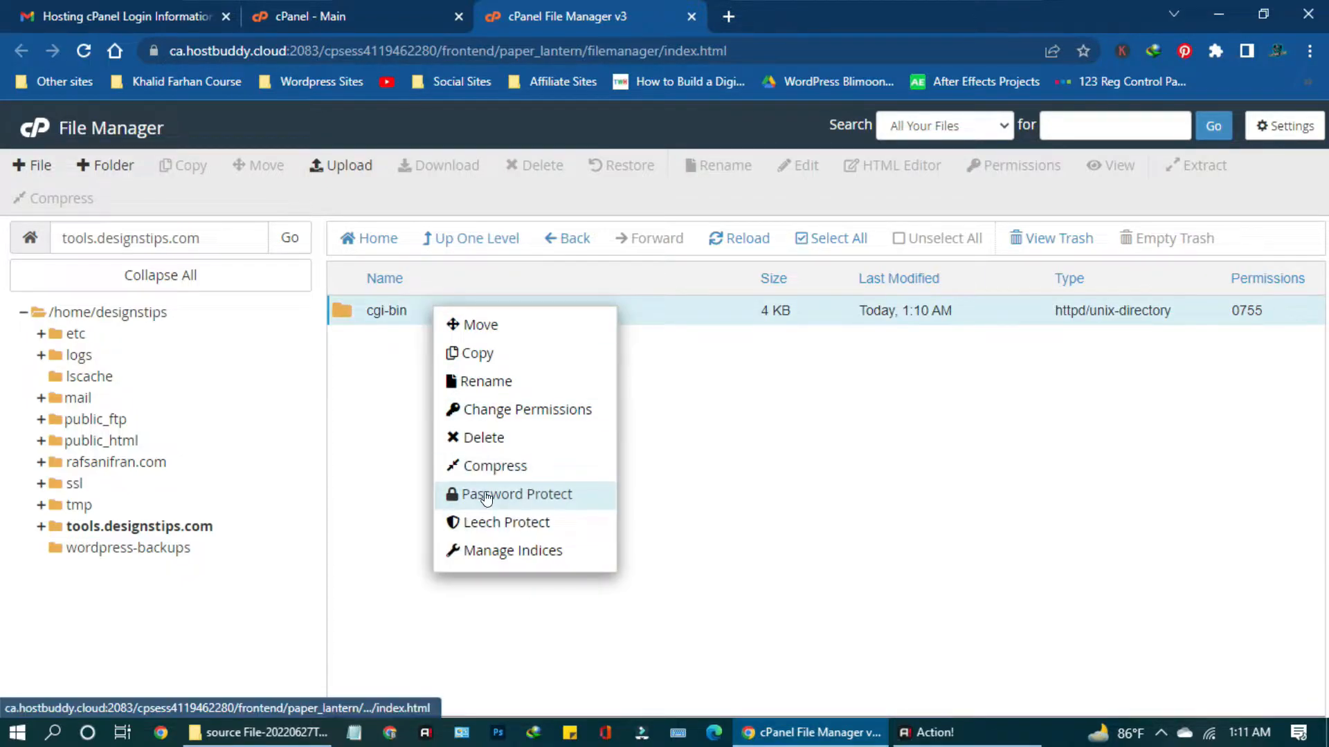
click(481, 437)
click(828, 471)
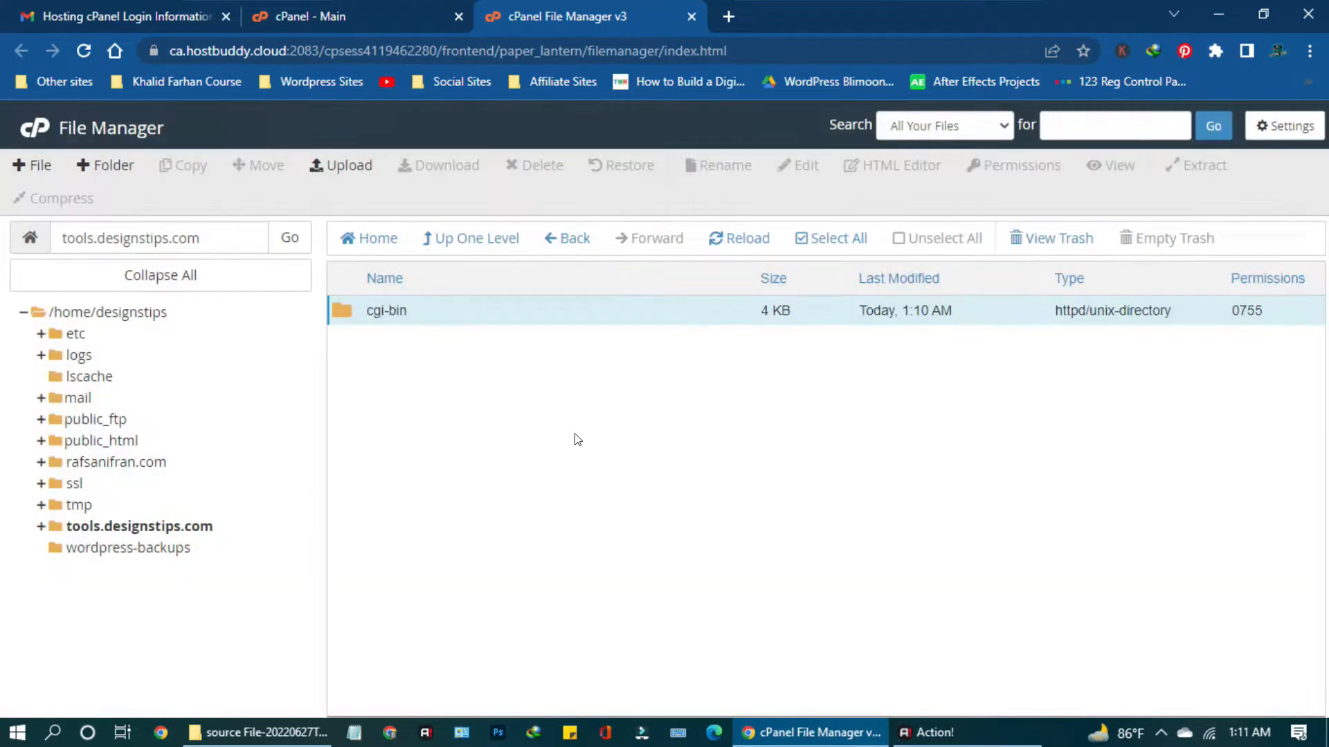
click(350, 169)
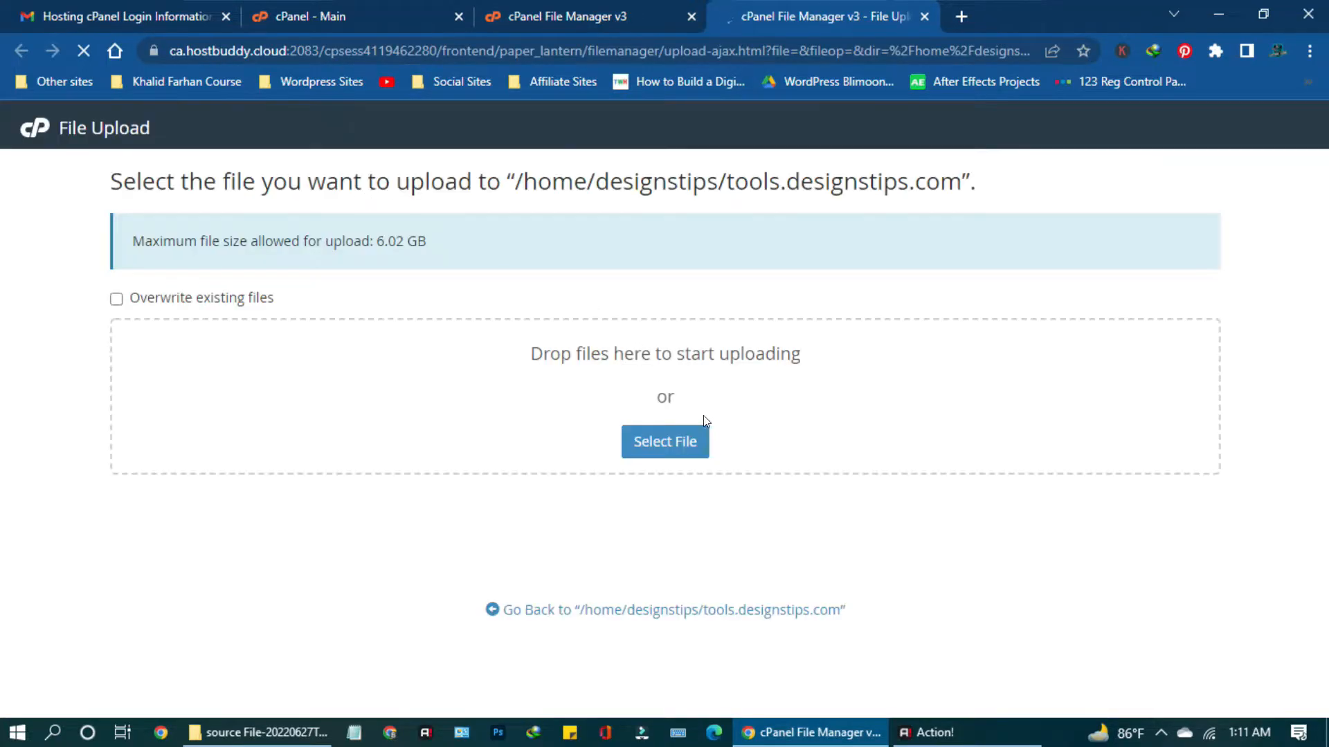
Upload 'video downloader script-1.0.7.zip' from F:\Games\source File-20220627T172529Z-001\source File into tools.designstips.com.
click(677, 452)
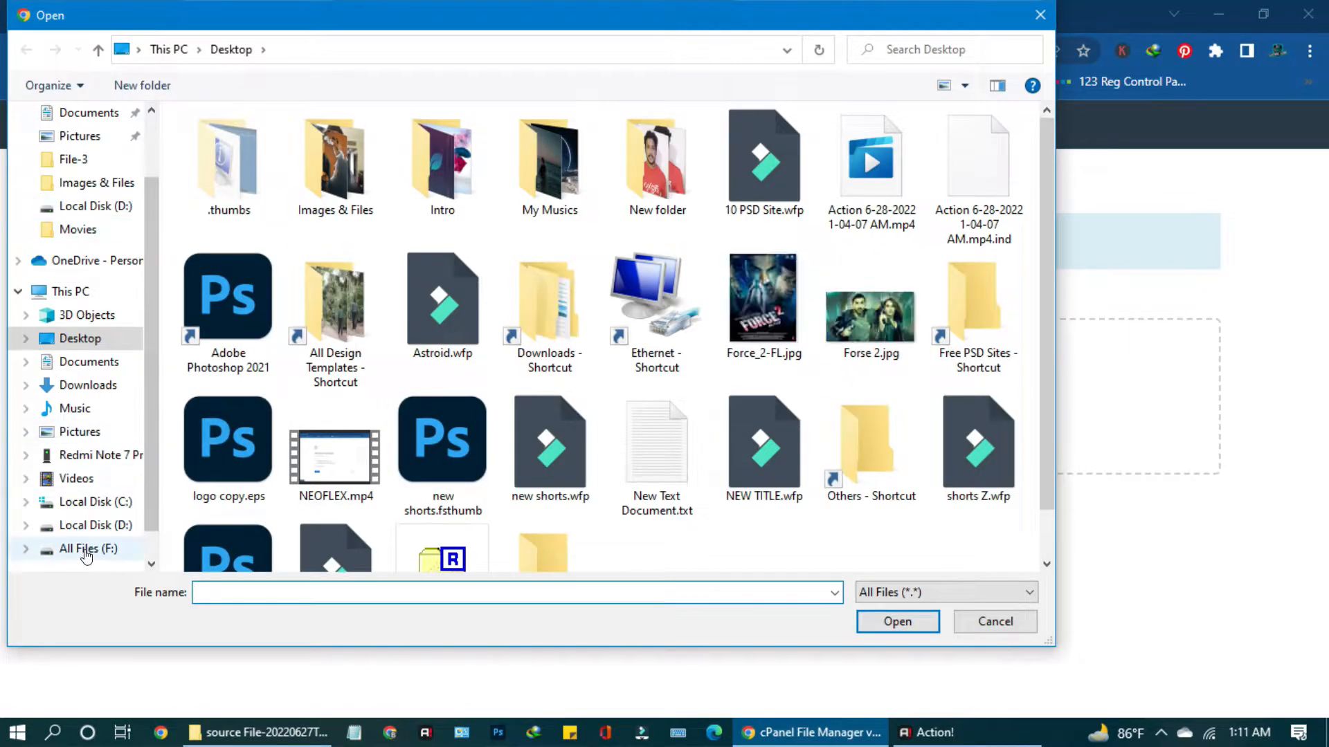
click(89, 548)
double_click(794, 196)
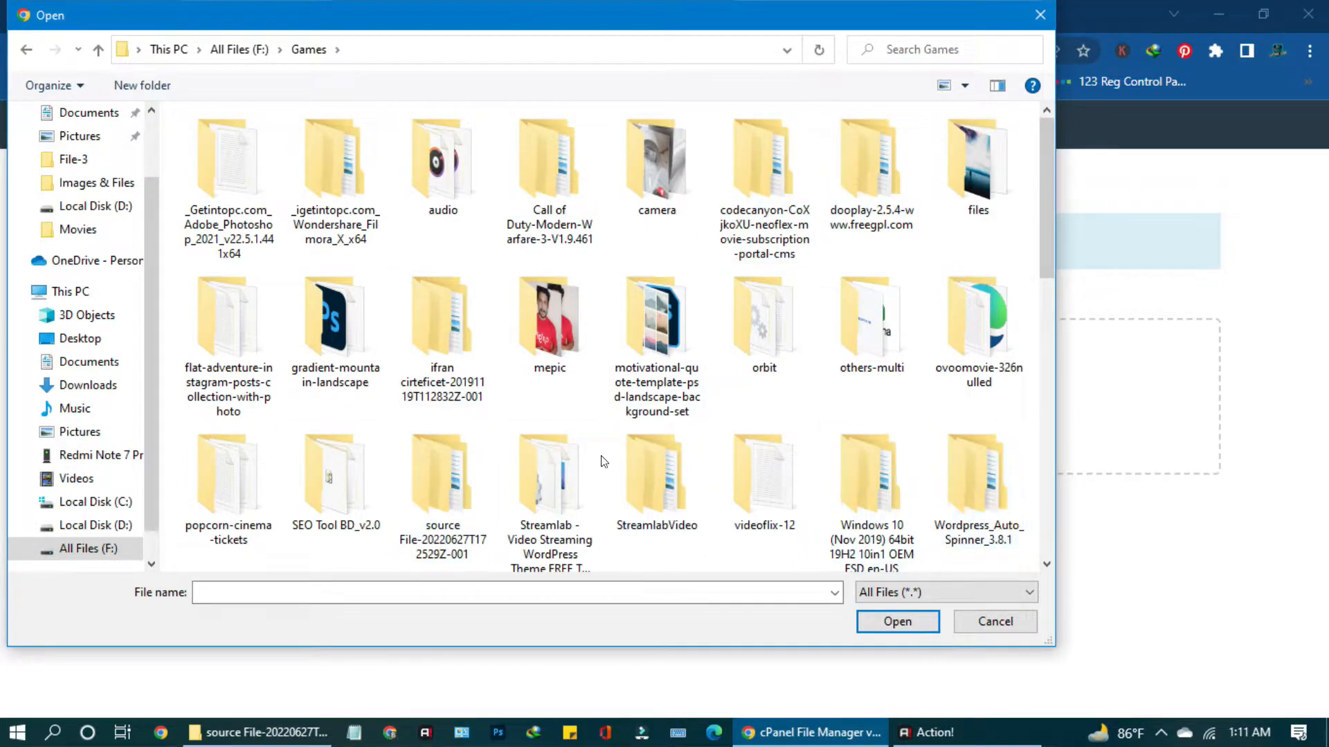
double_click(426, 502)
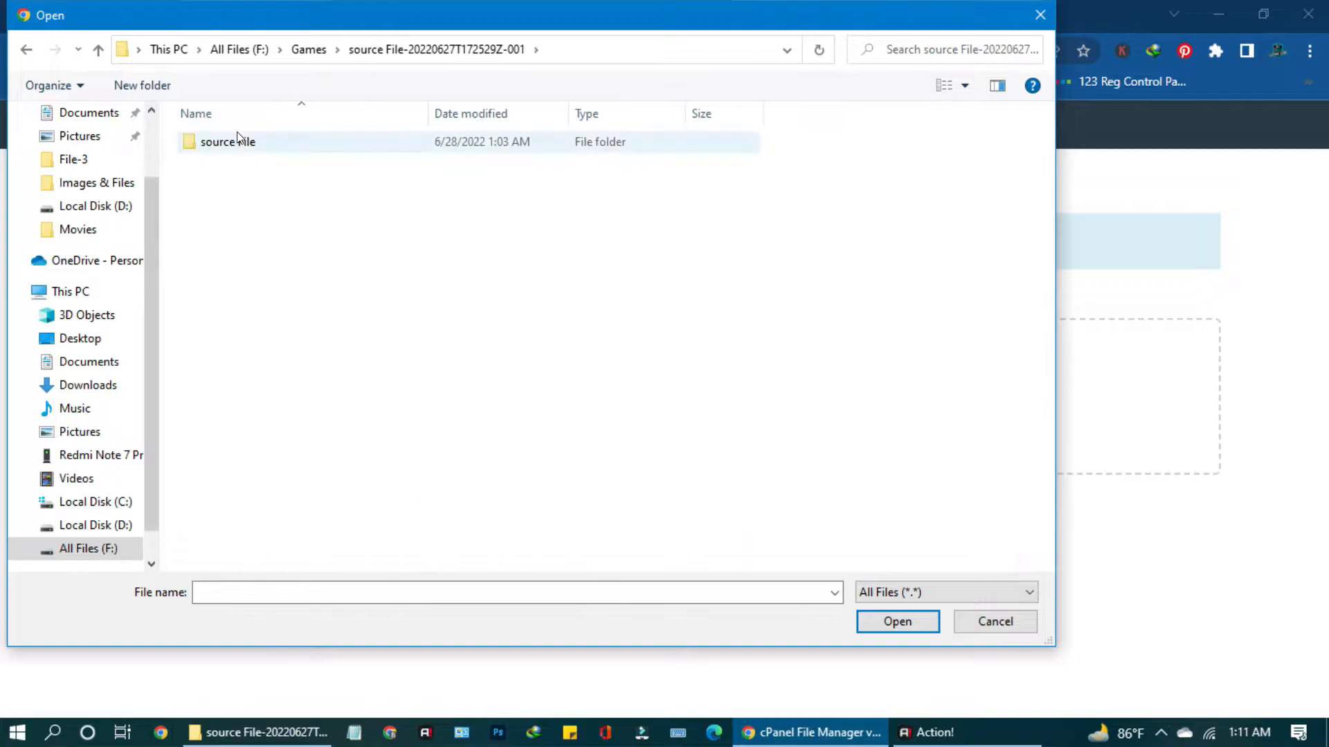
click(237, 135)
double_click(236, 139)
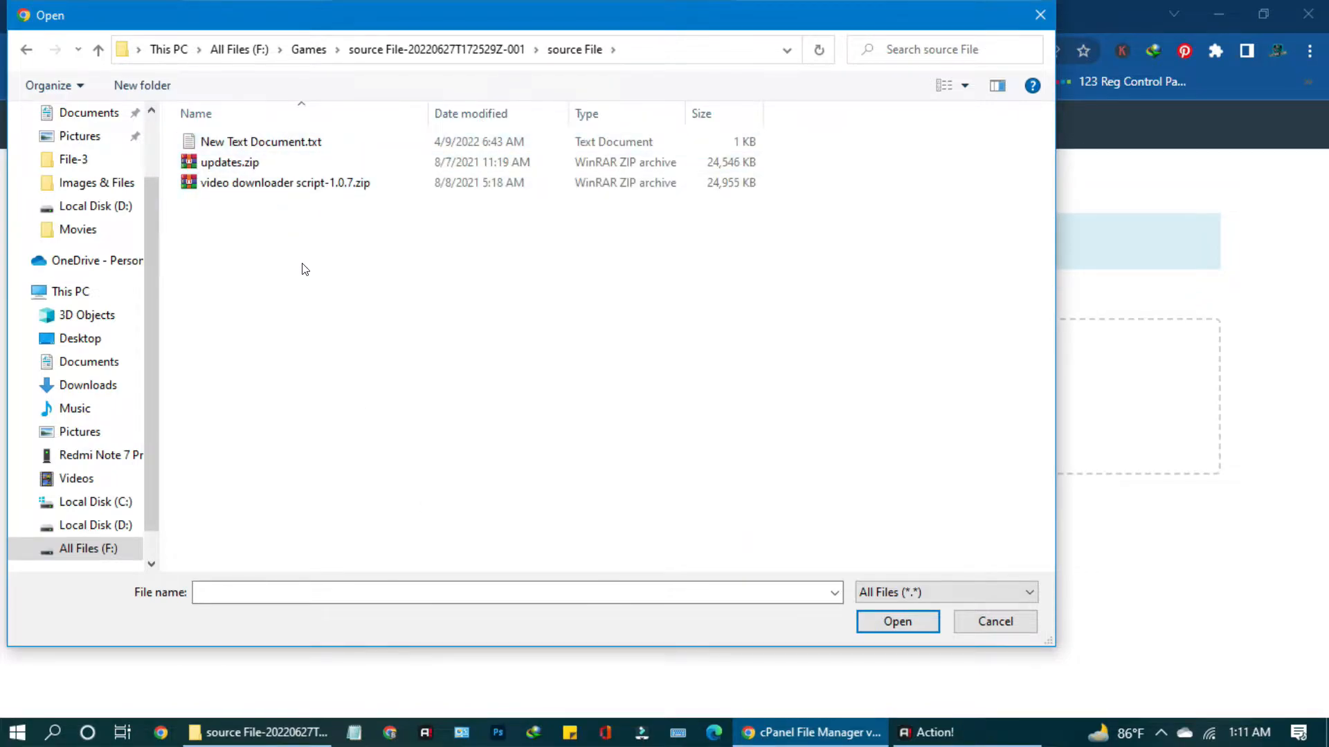
click(277, 184)
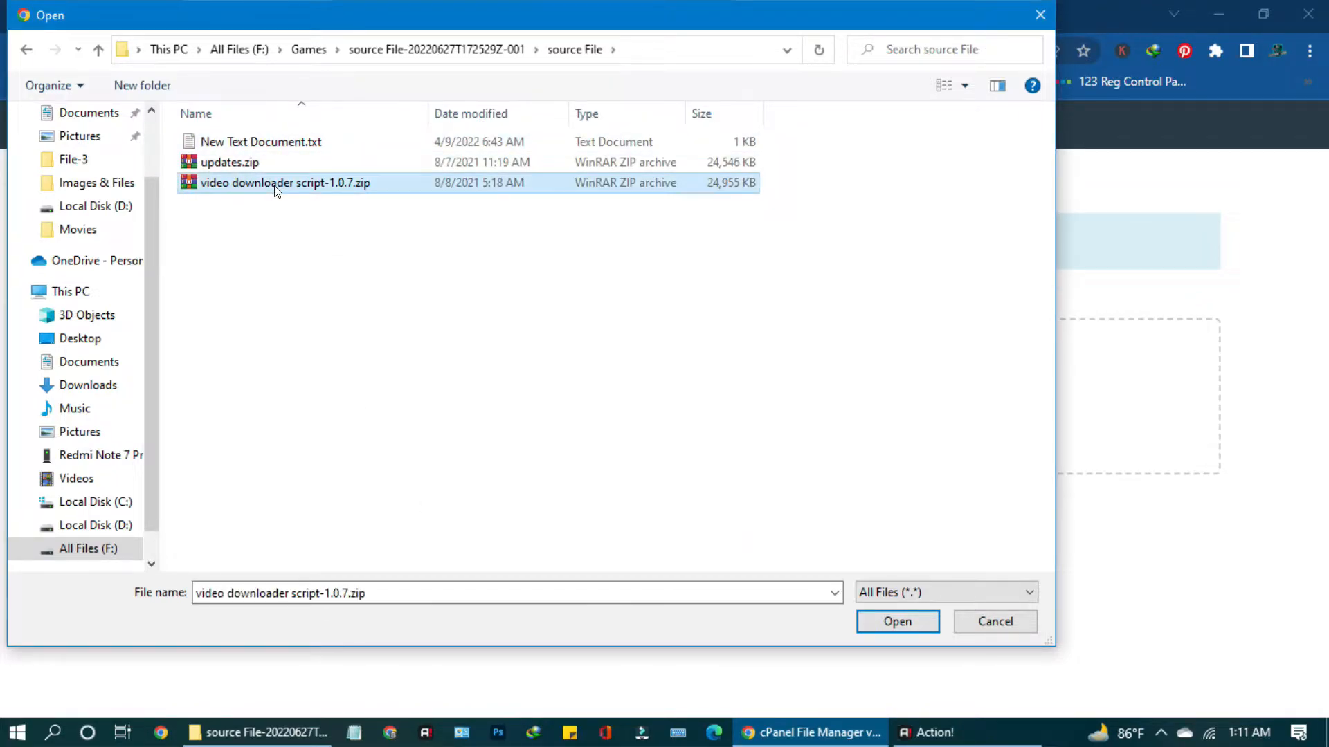
click(860, 618)
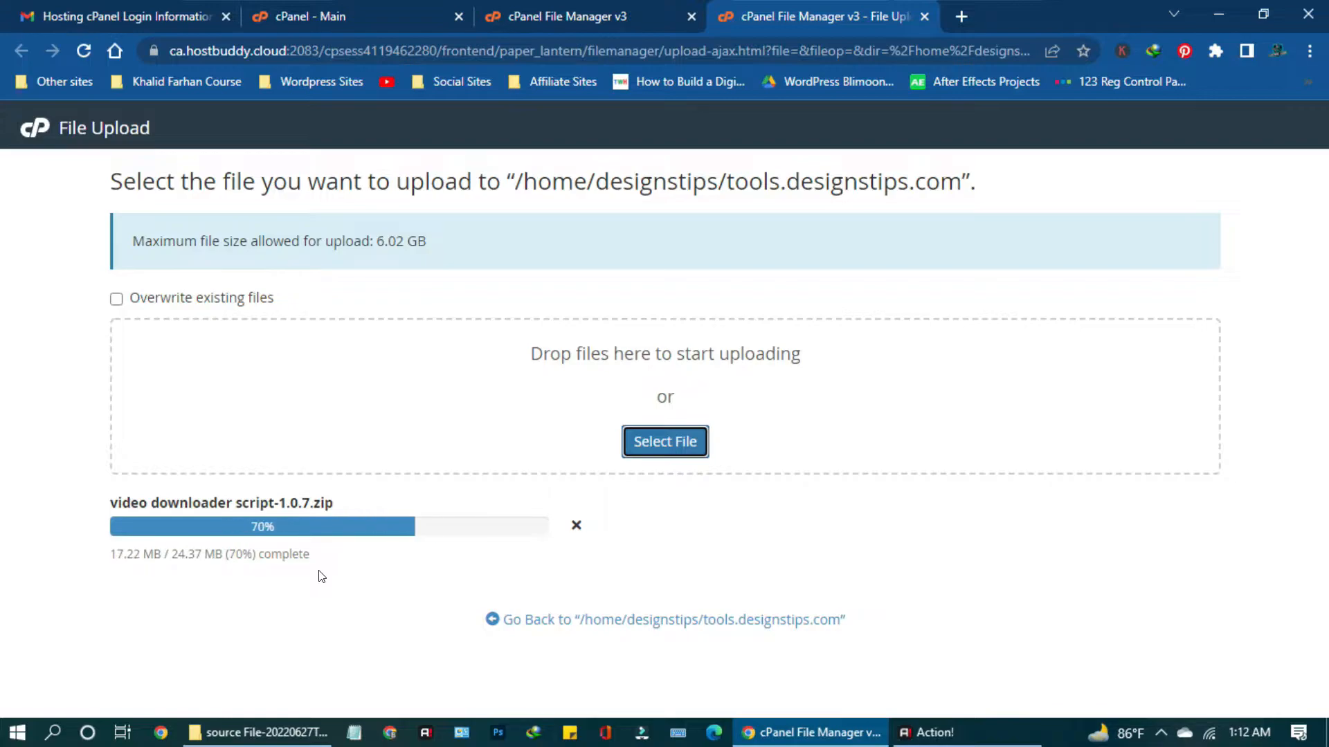
click(585, 621)
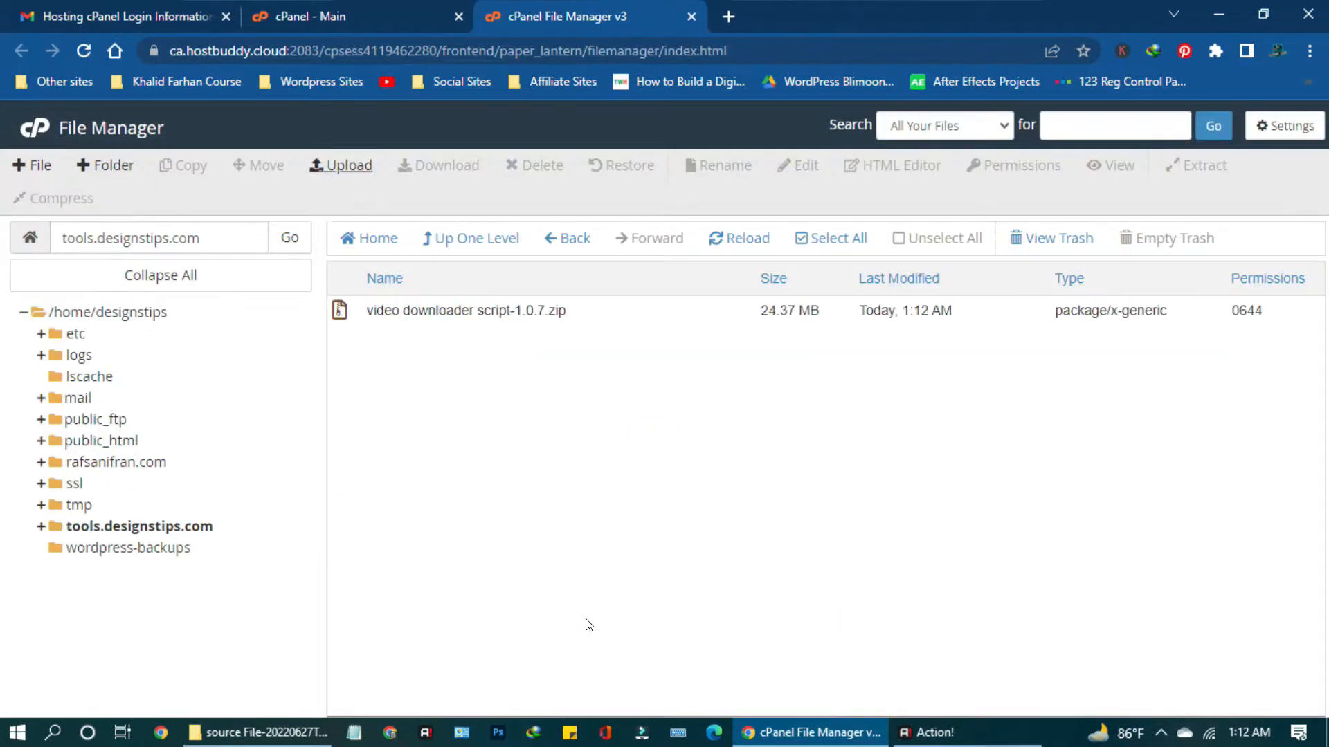
Extract 'video downloader script-1.0.7.zip' into the tools.designstips.com folder.
right_click(585, 313)
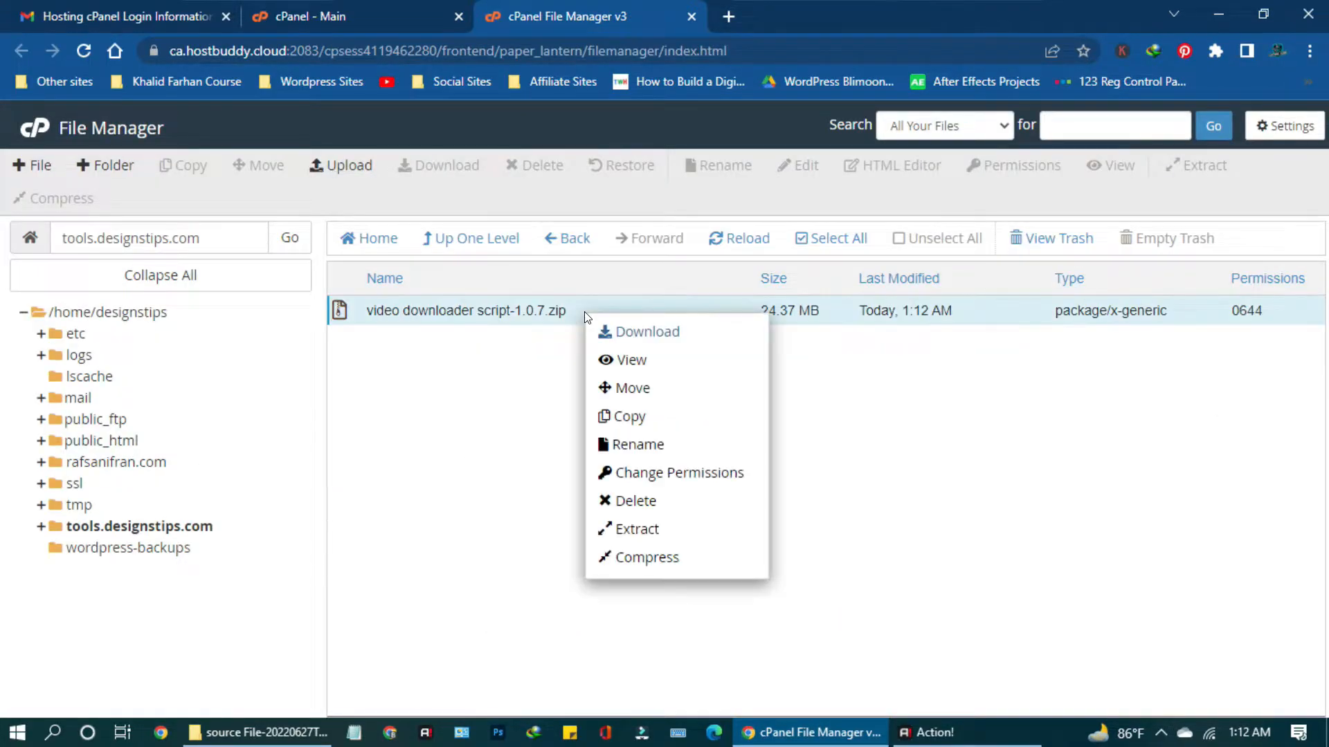
click(627, 529)
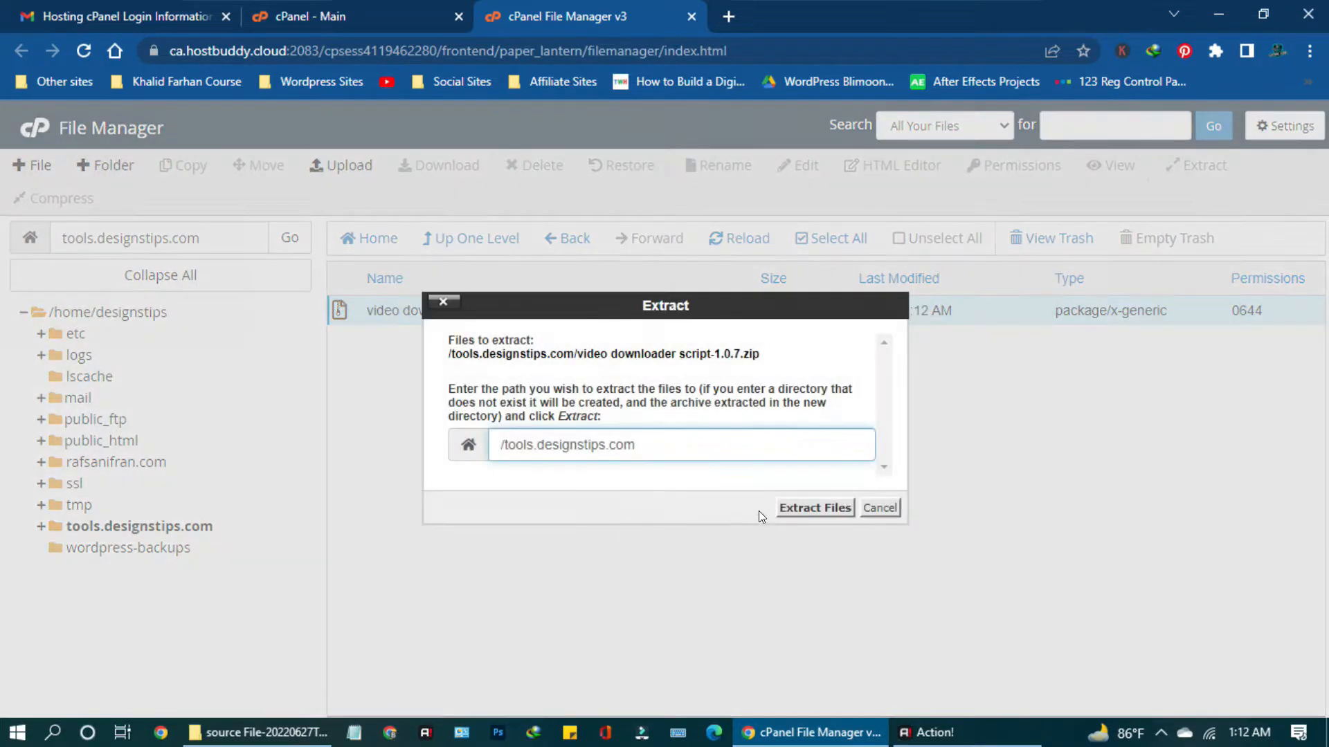
click(799, 510)
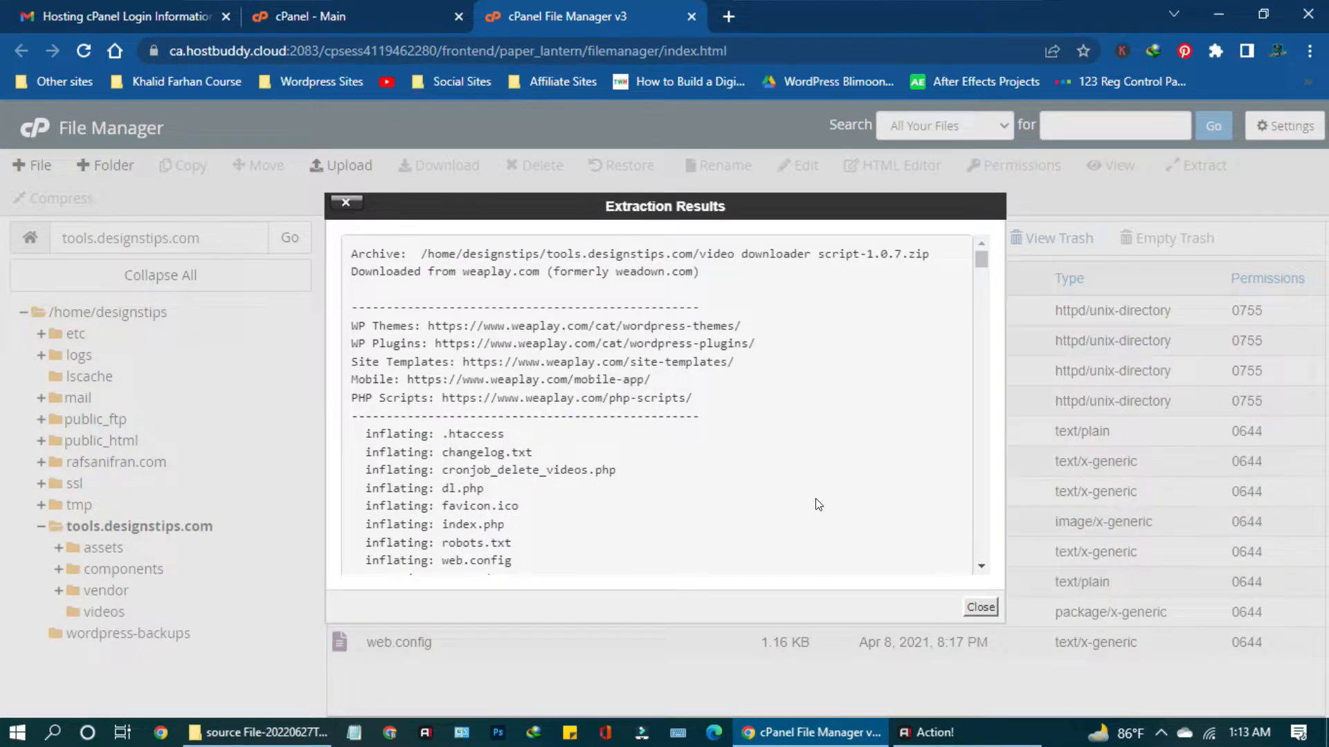
click(977, 608)
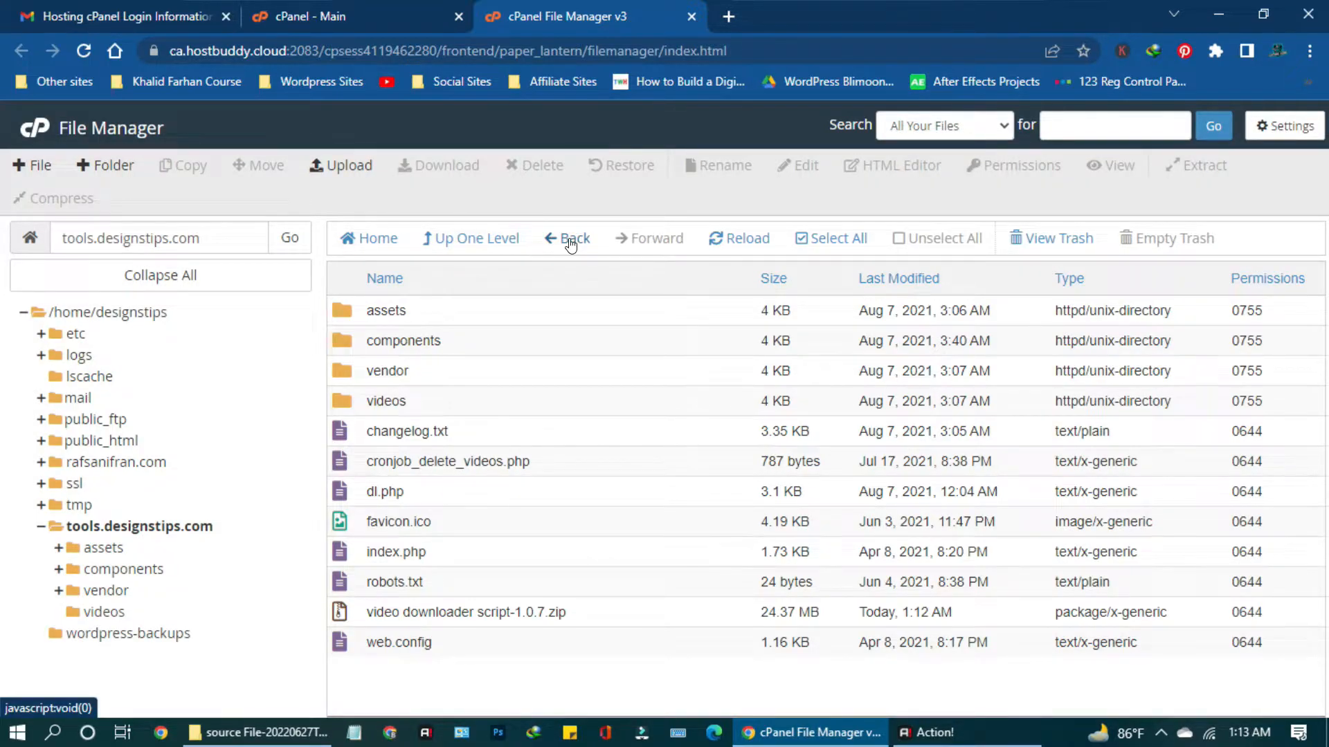
Move the leftover zip archive to the trash.
right_click(583, 616)
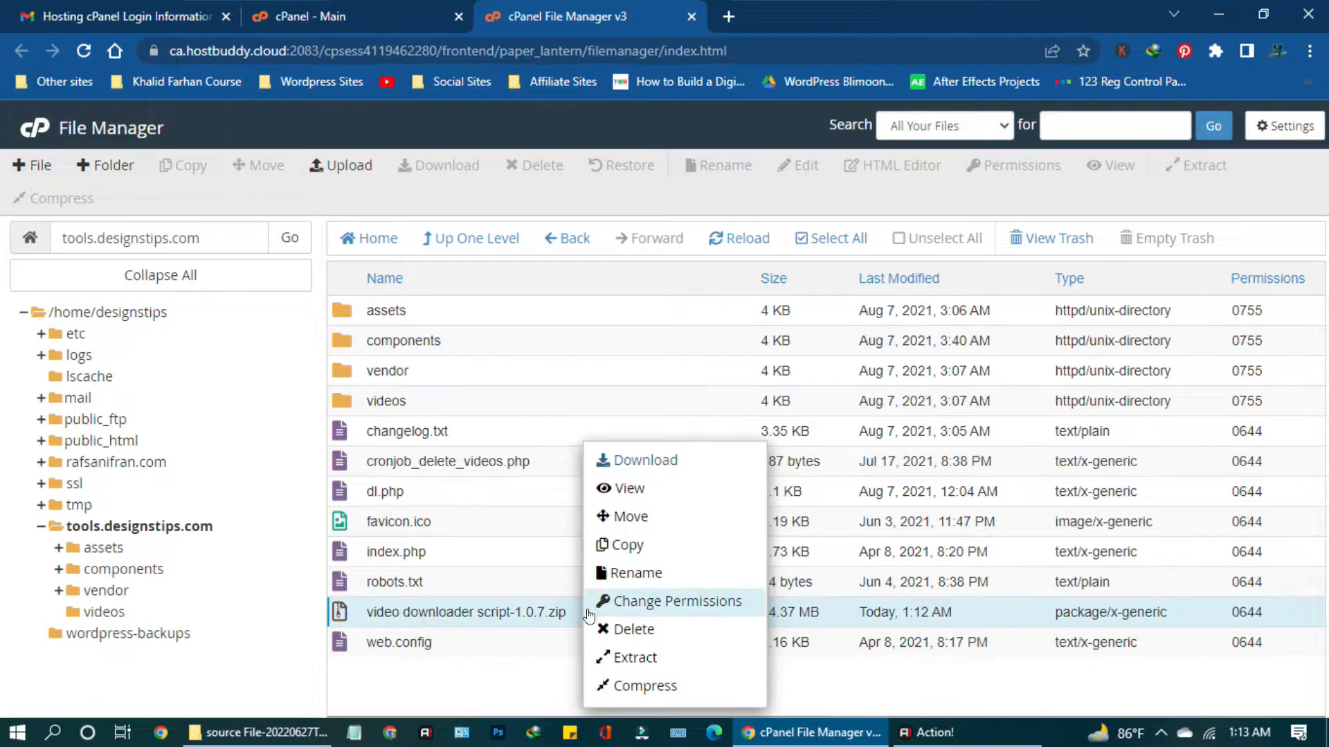
click(627, 631)
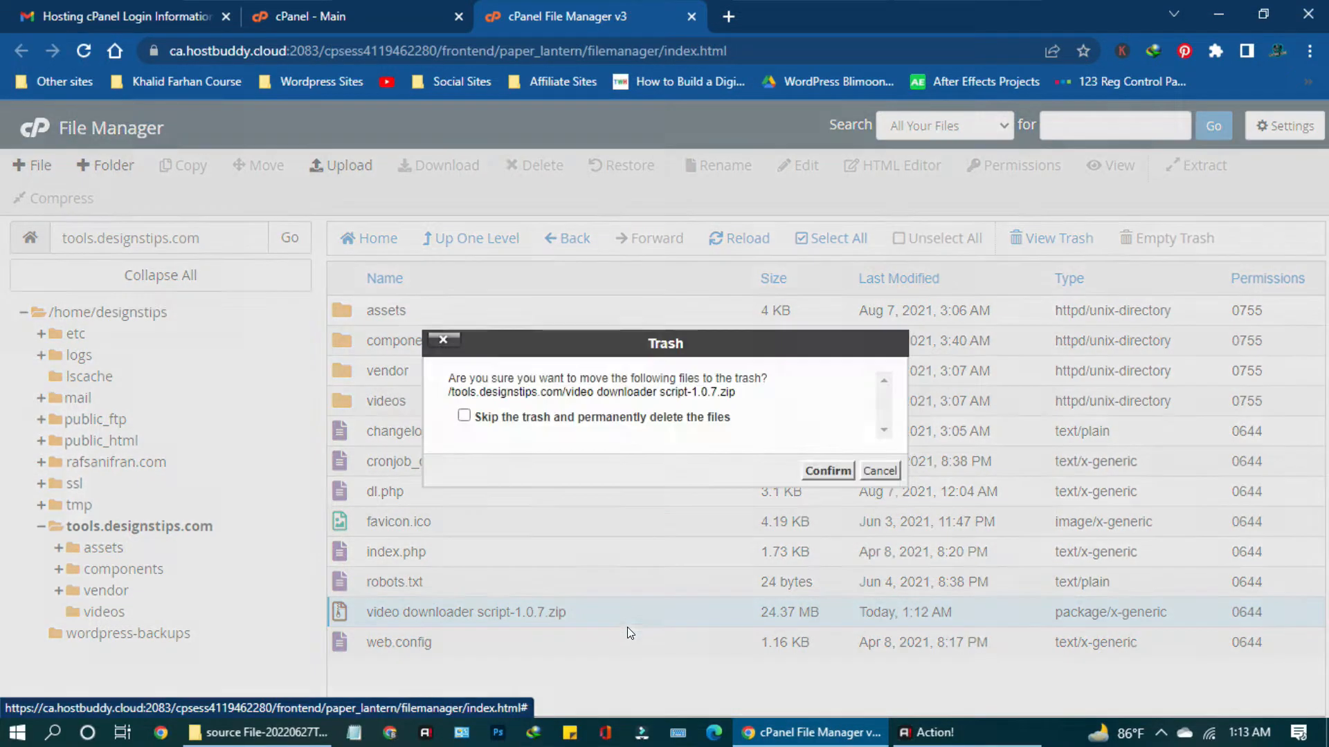
click(825, 471)
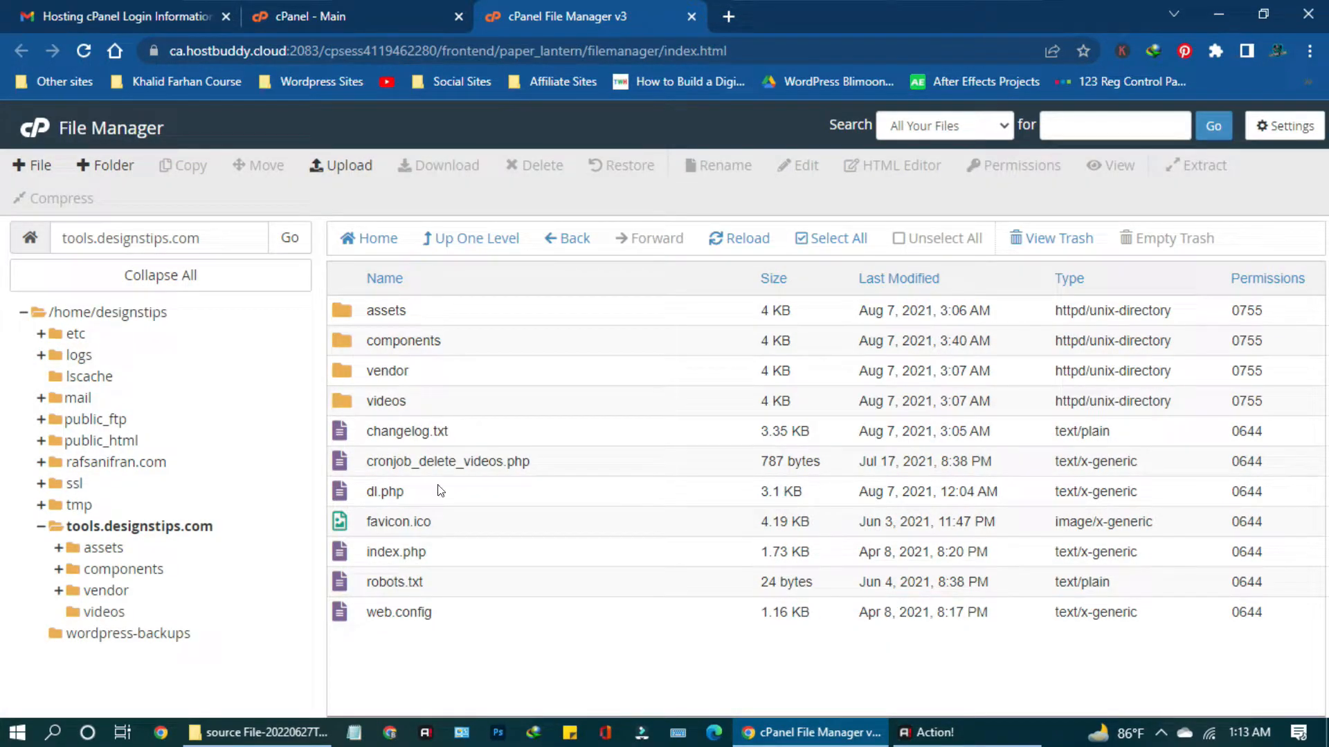
Create a MySQL database named 'vidclear', giving designstips_vidclear.
click(318, 16)
scroll(222, 499, down, 1)
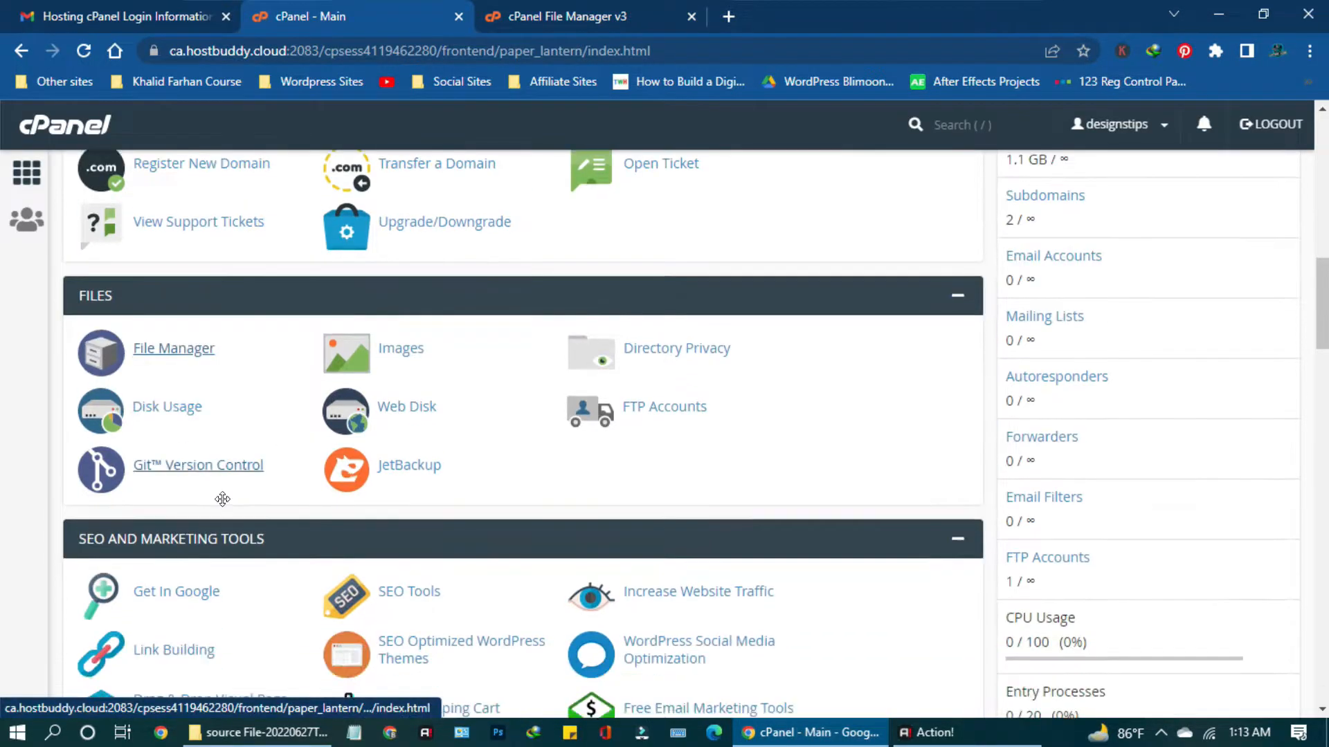
scroll(222, 499, down, 6)
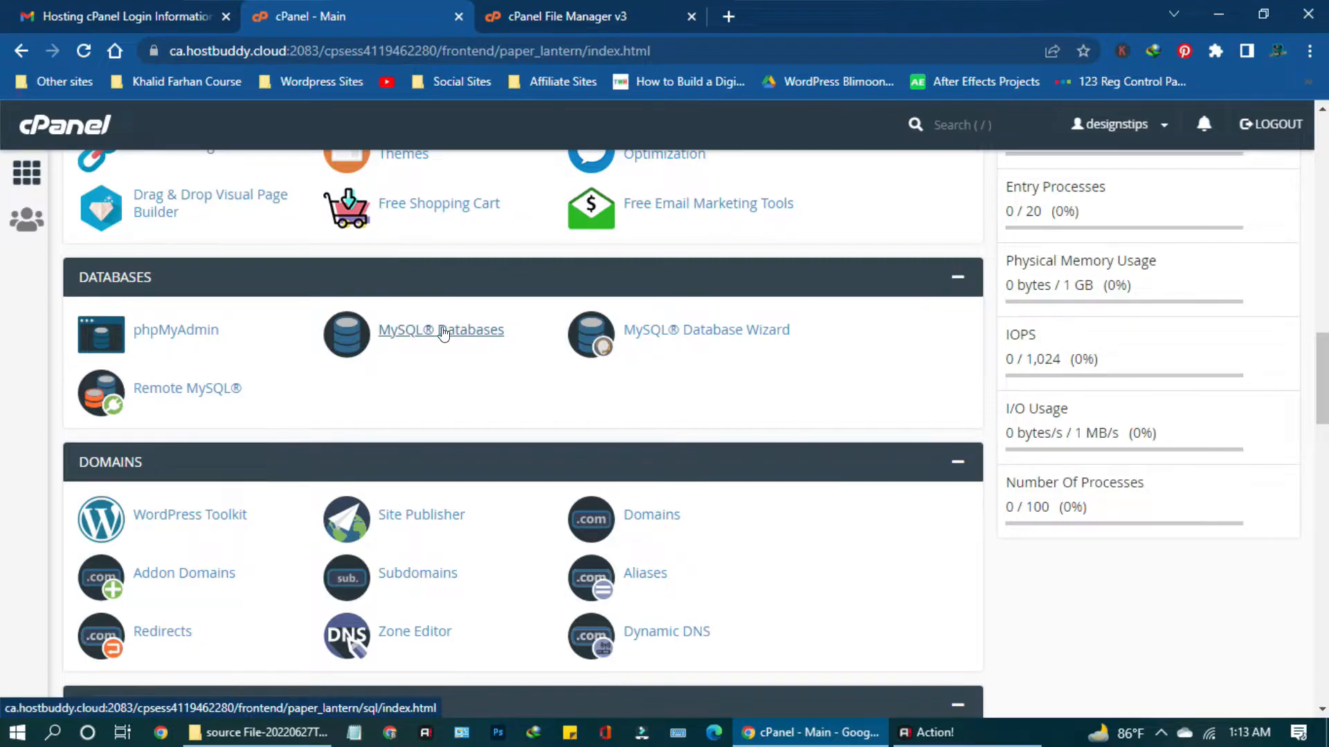
click(443, 332)
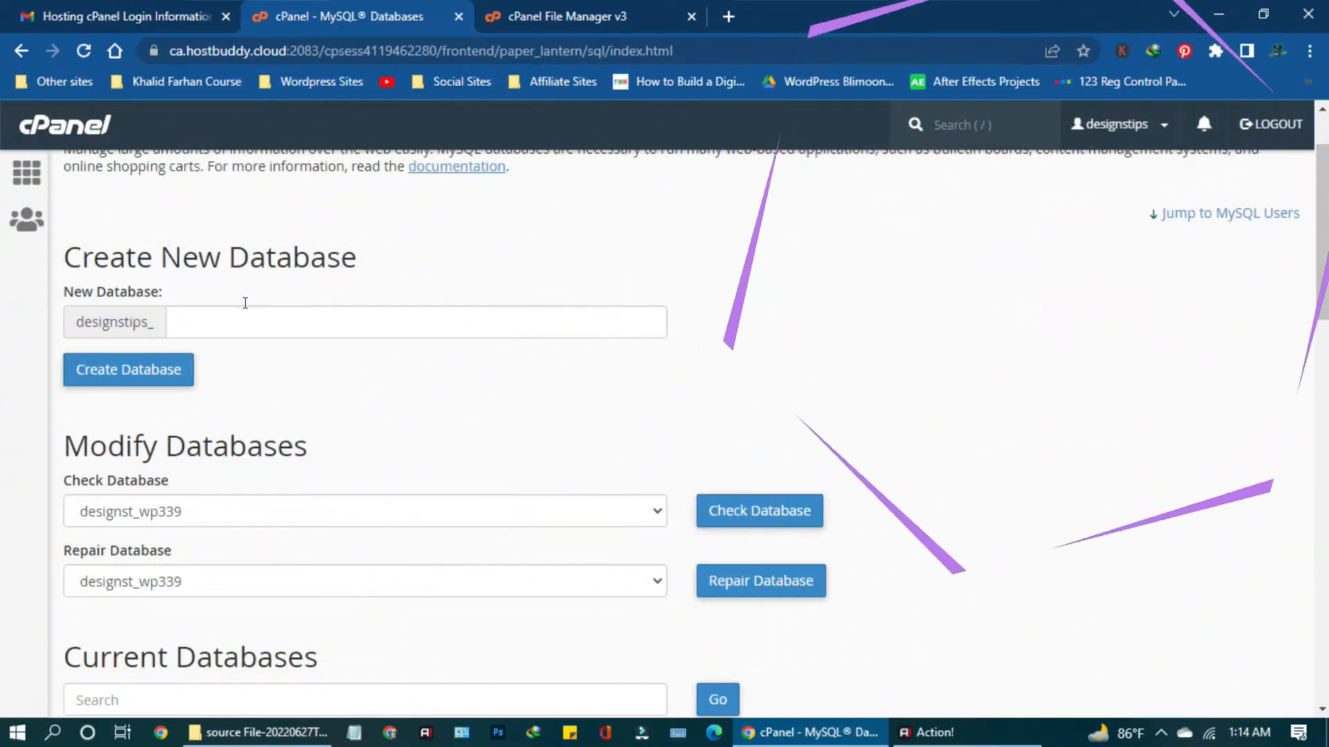
click(256, 321)
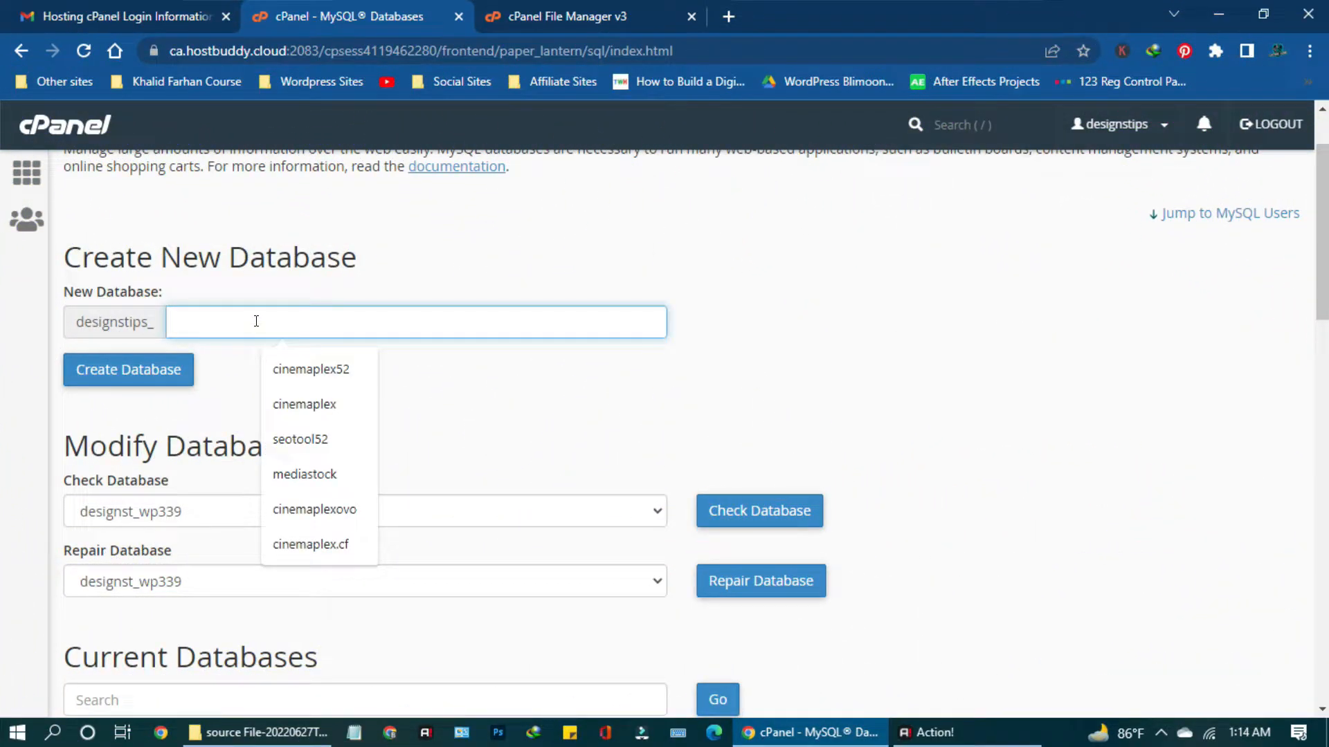
text(vidclear)
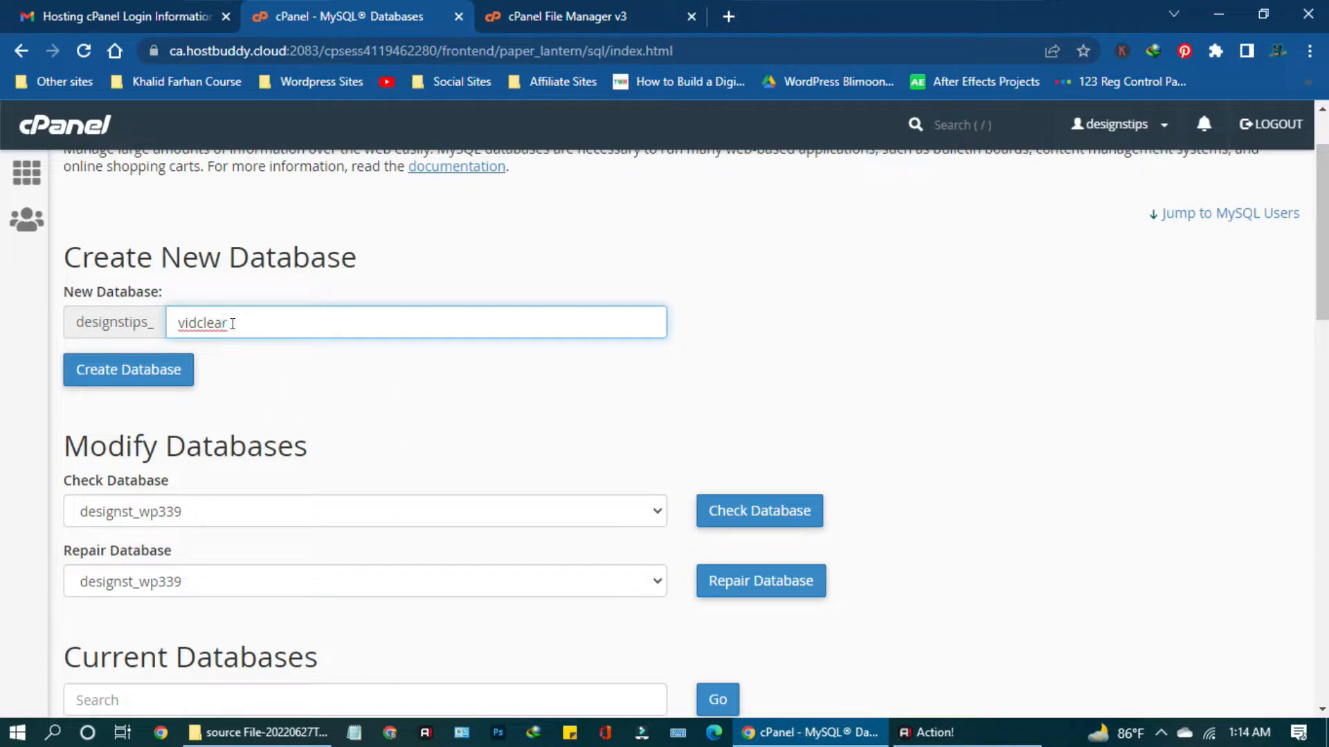
click(97, 383)
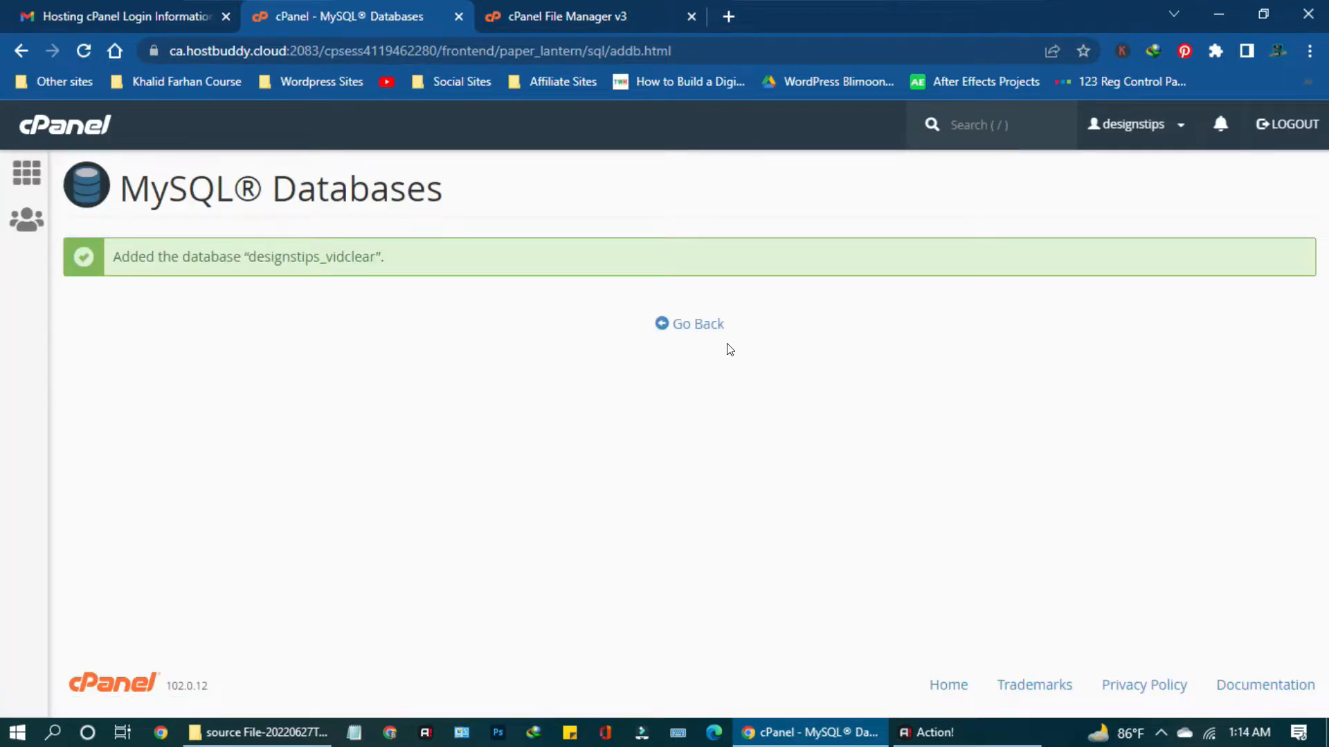
click(708, 325)
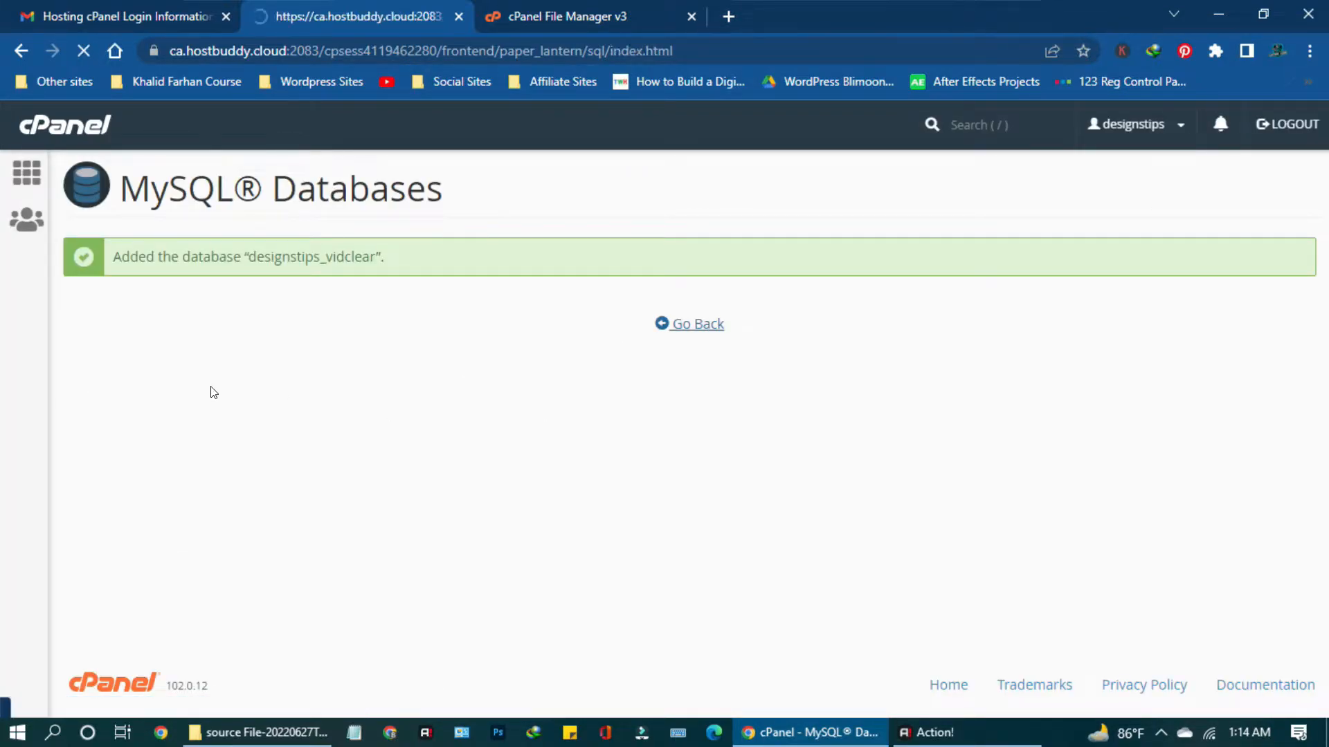
scroll(285, 410, down, 13)
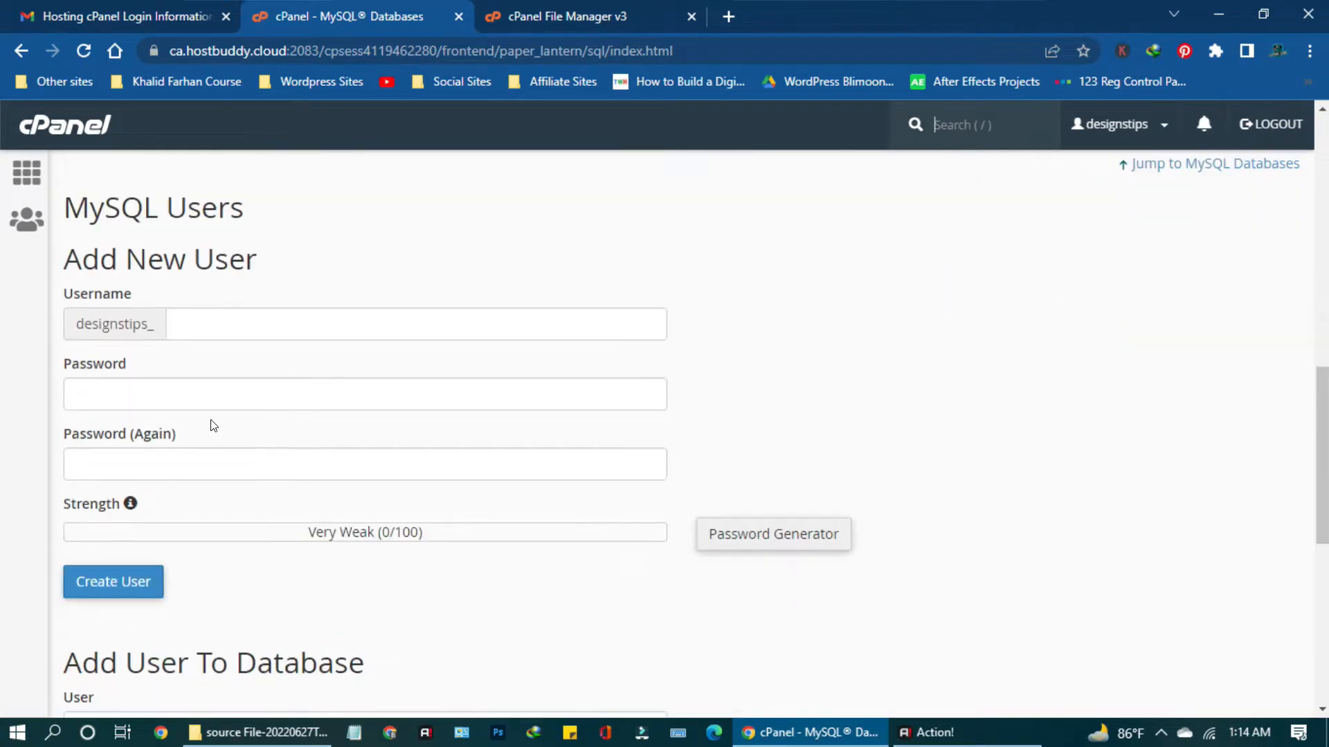
Add MySQL user 'vidclear' (designstips_vidclear) with a very strong password entered twice.
click(222, 331)
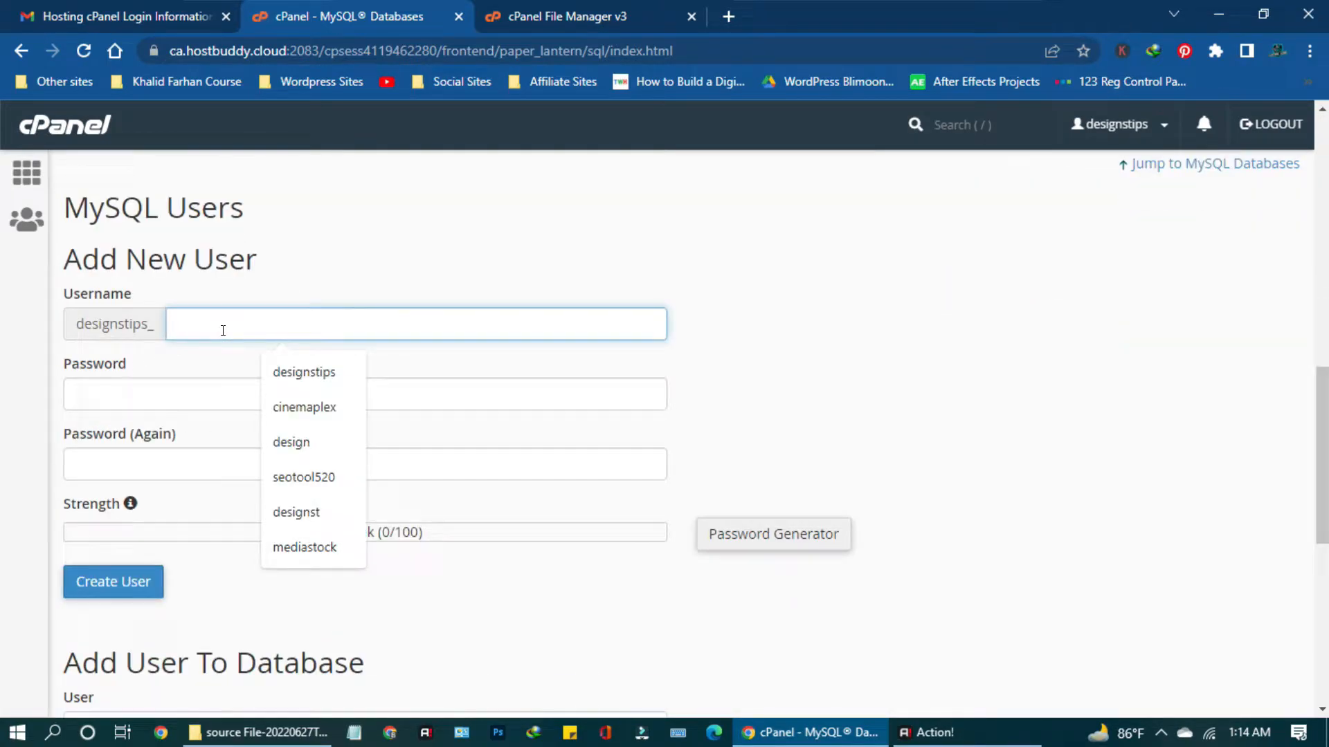
text(vidclear)
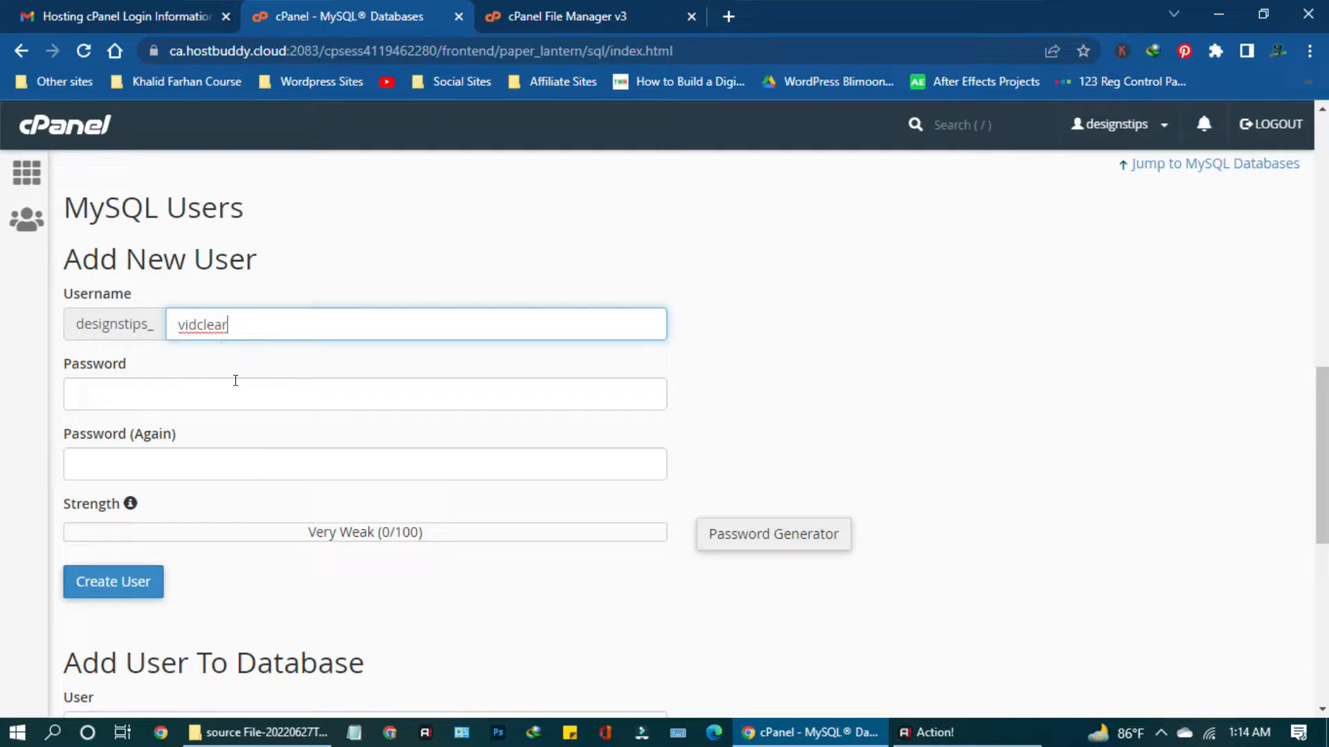
click(236, 382)
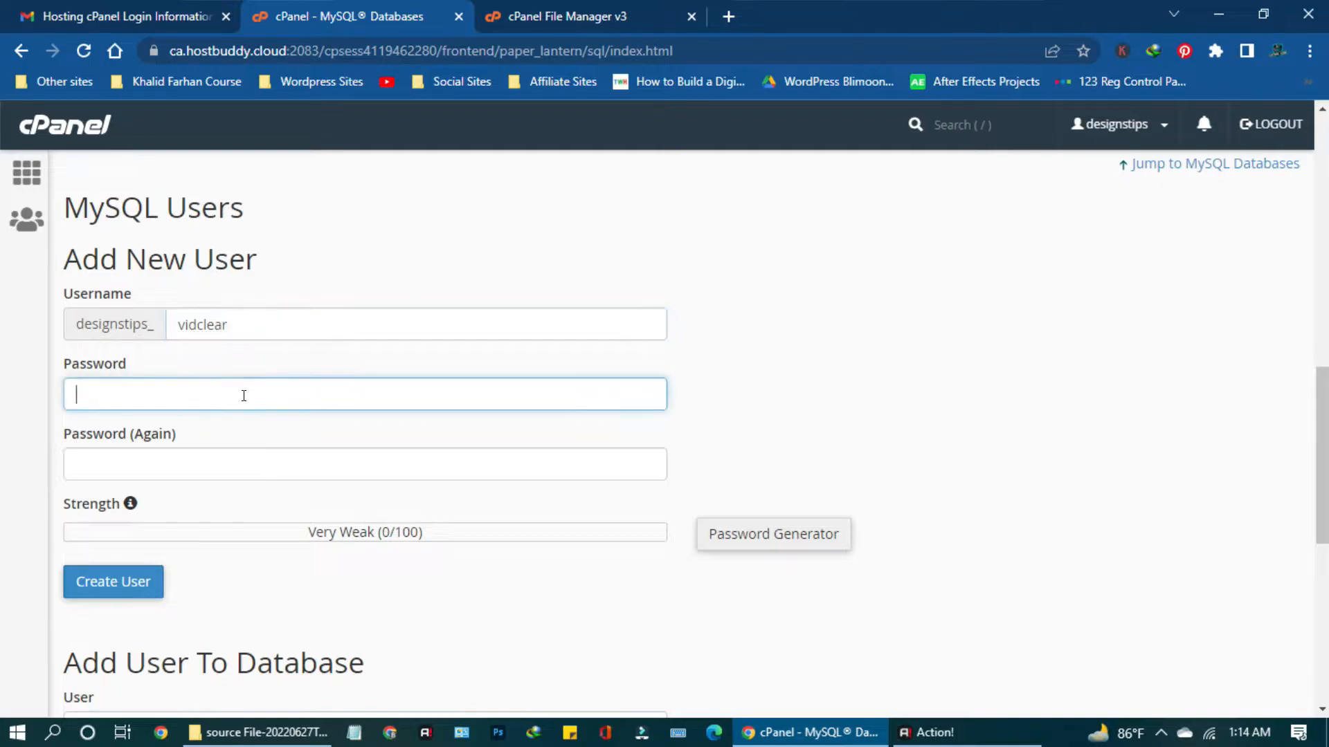
text(•••••)
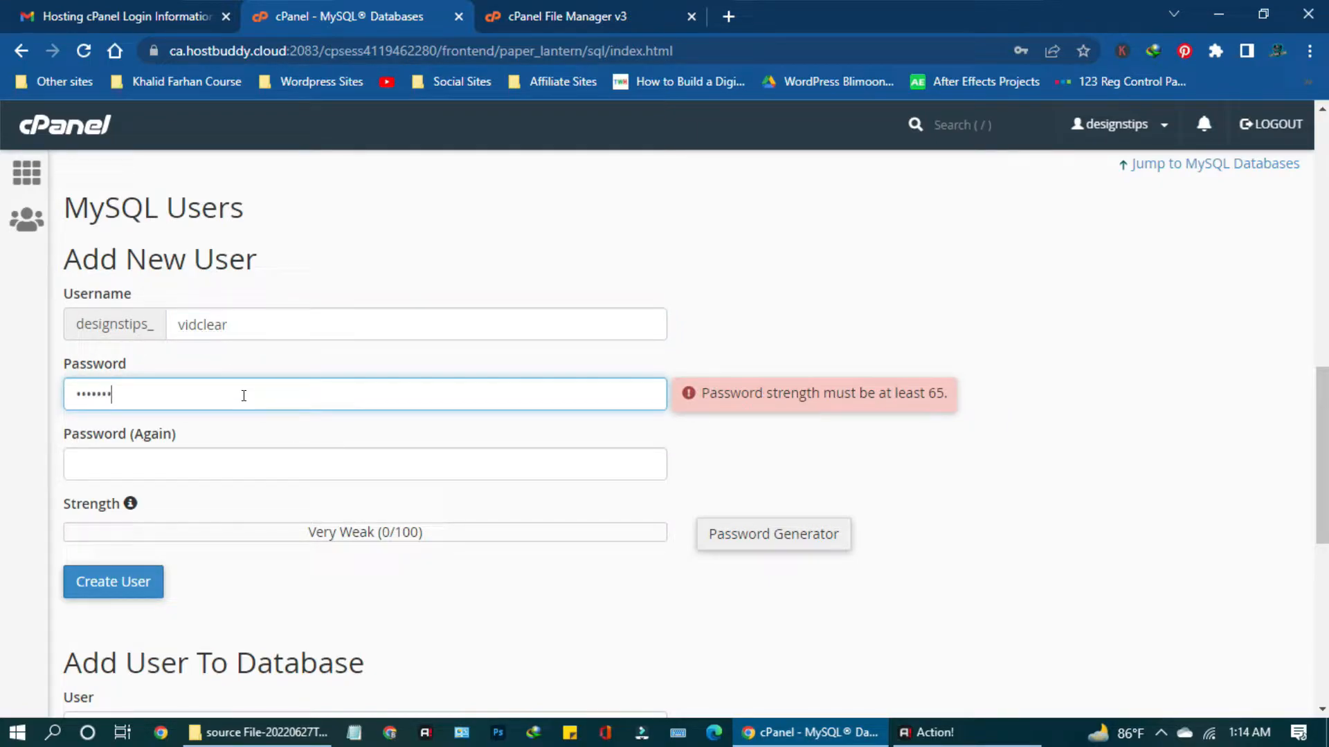
text(••••••)
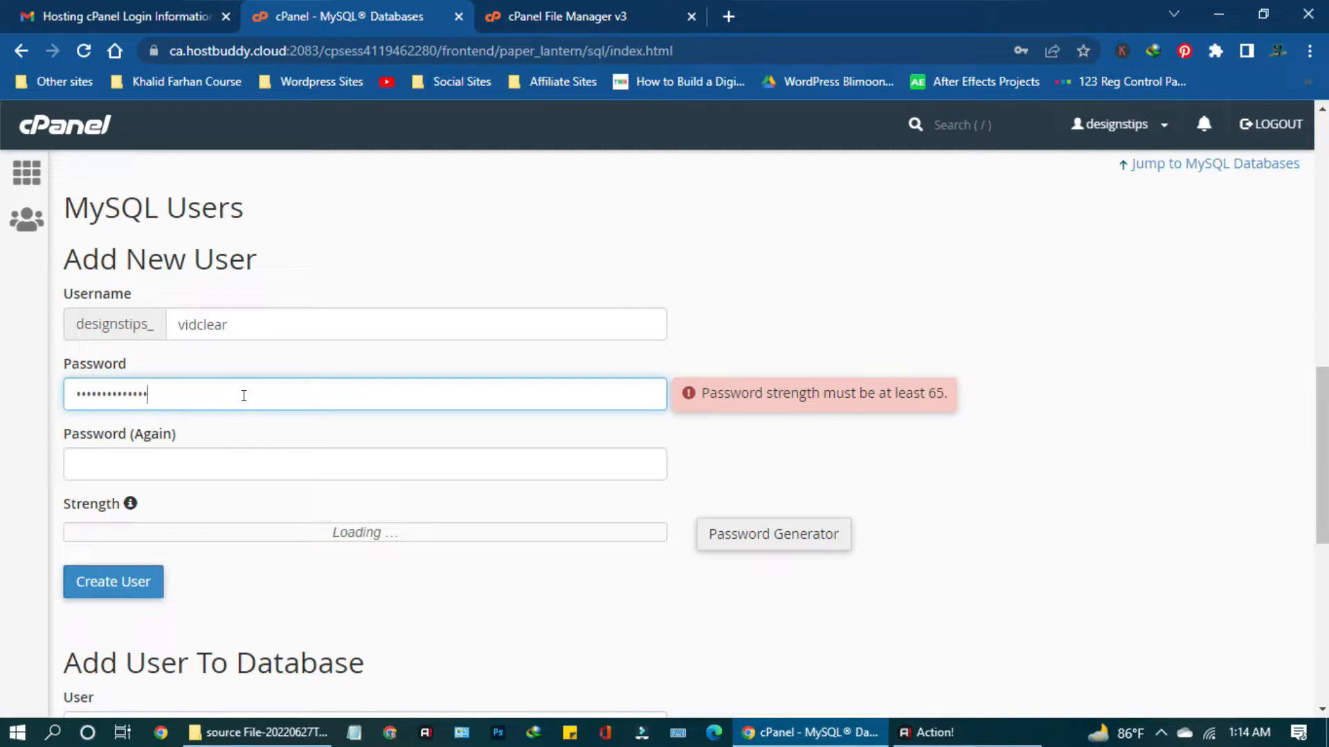
text(•••••)
click(326, 462)
text(••)
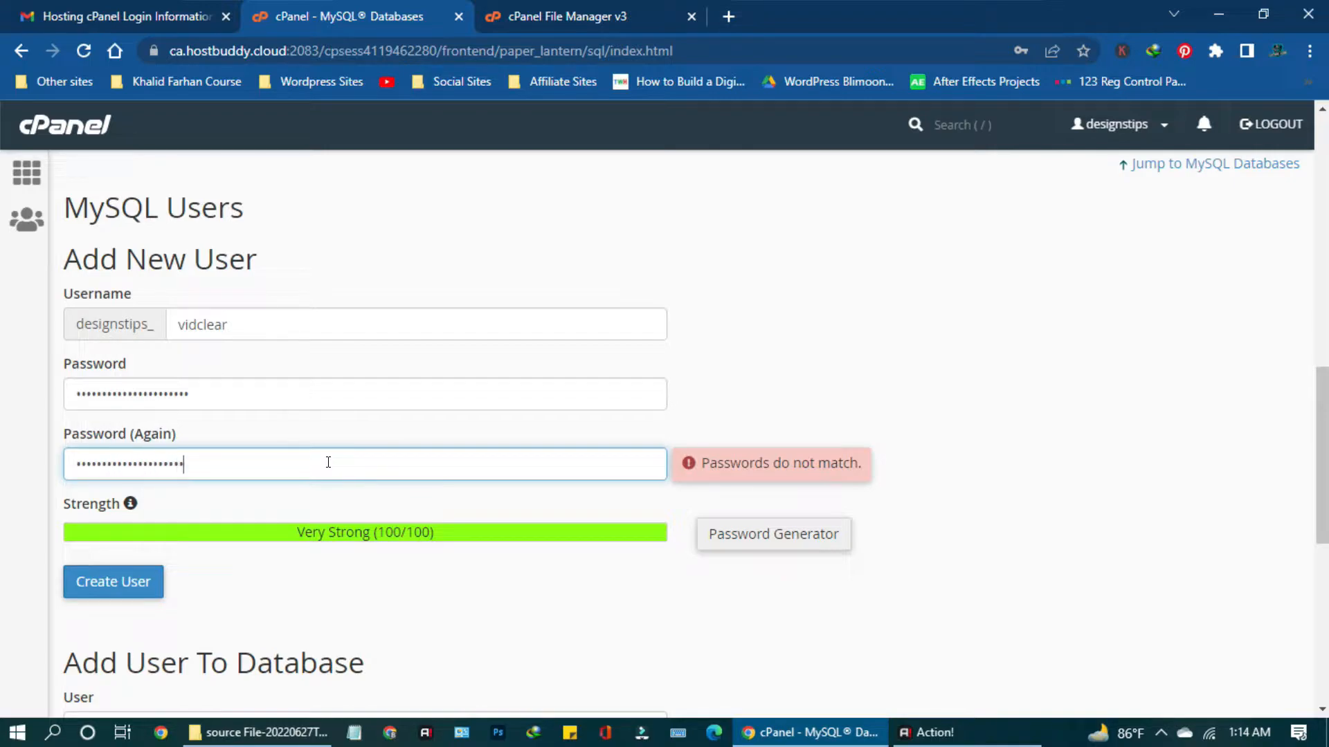
text(•)
click(138, 585)
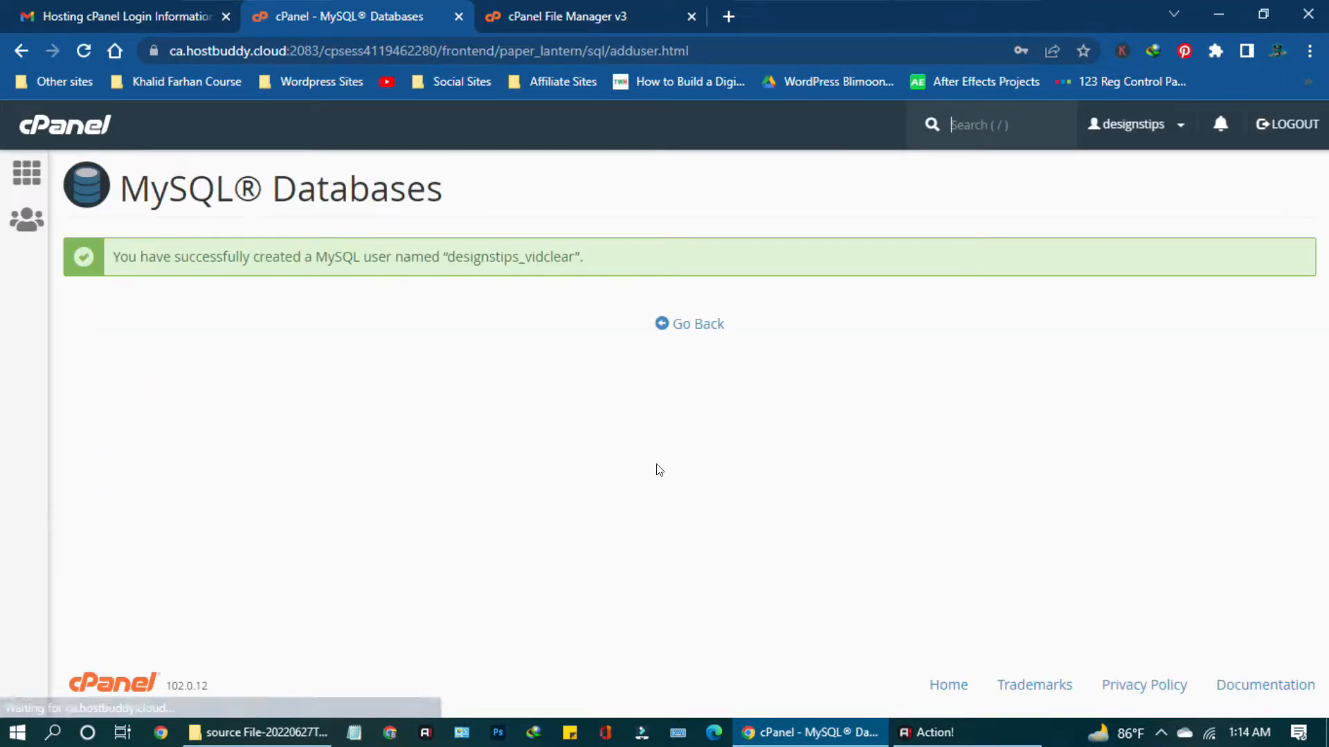
Add user designstips_vidclear to the designstips_vidclear database.
click(683, 326)
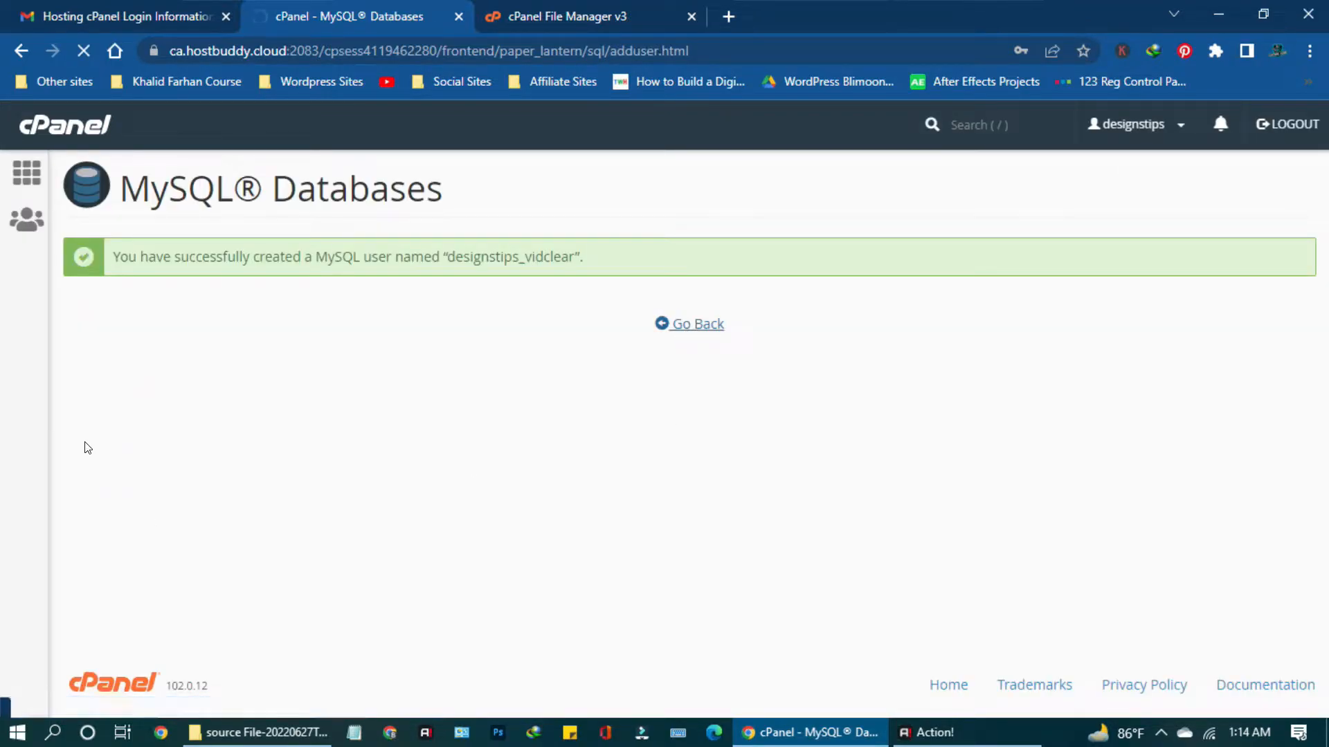
scroll(227, 453, down, 10)
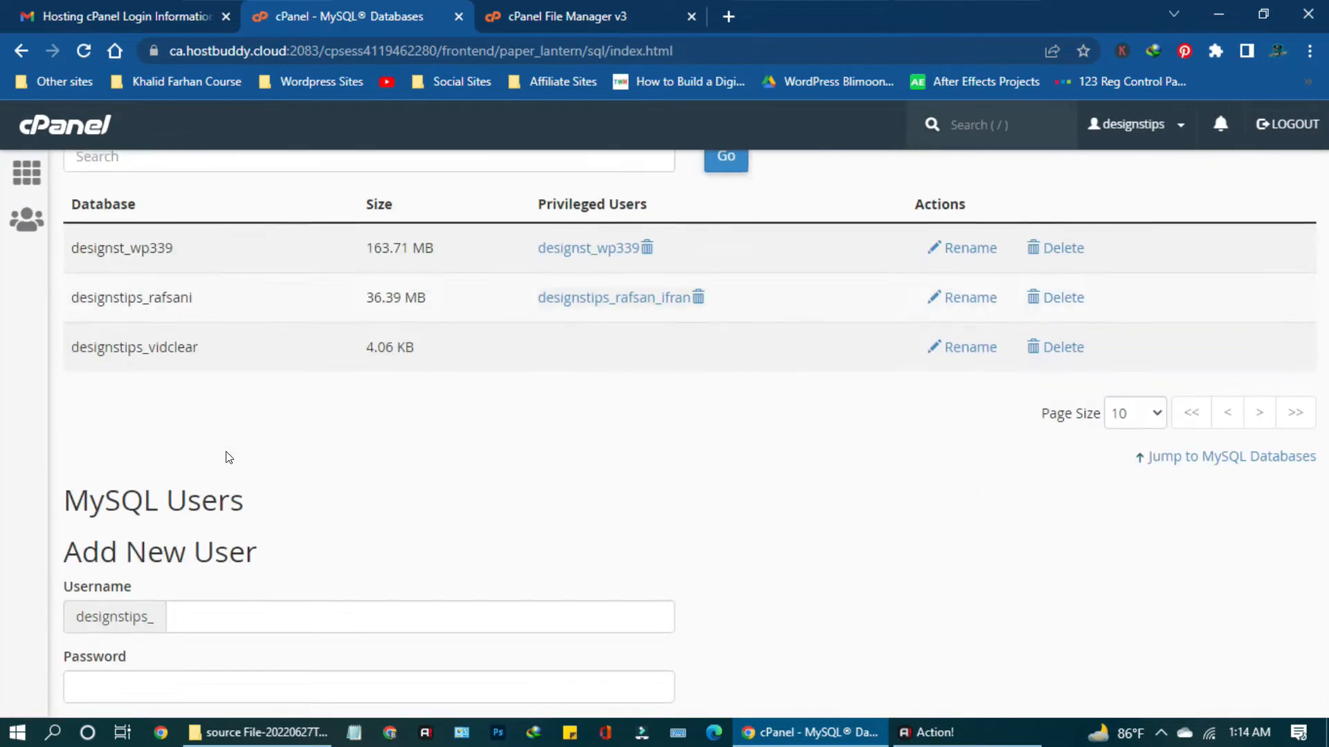
scroll(184, 457, down, 4)
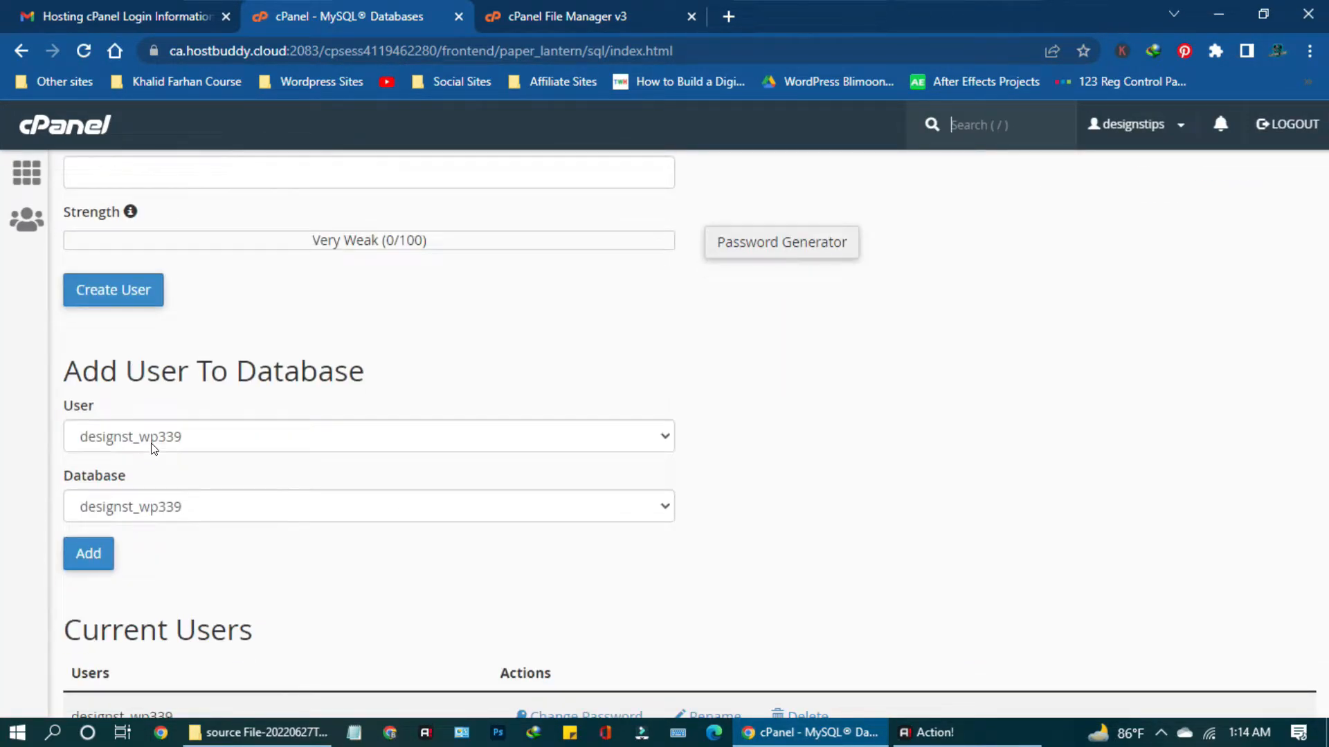
click(178, 435)
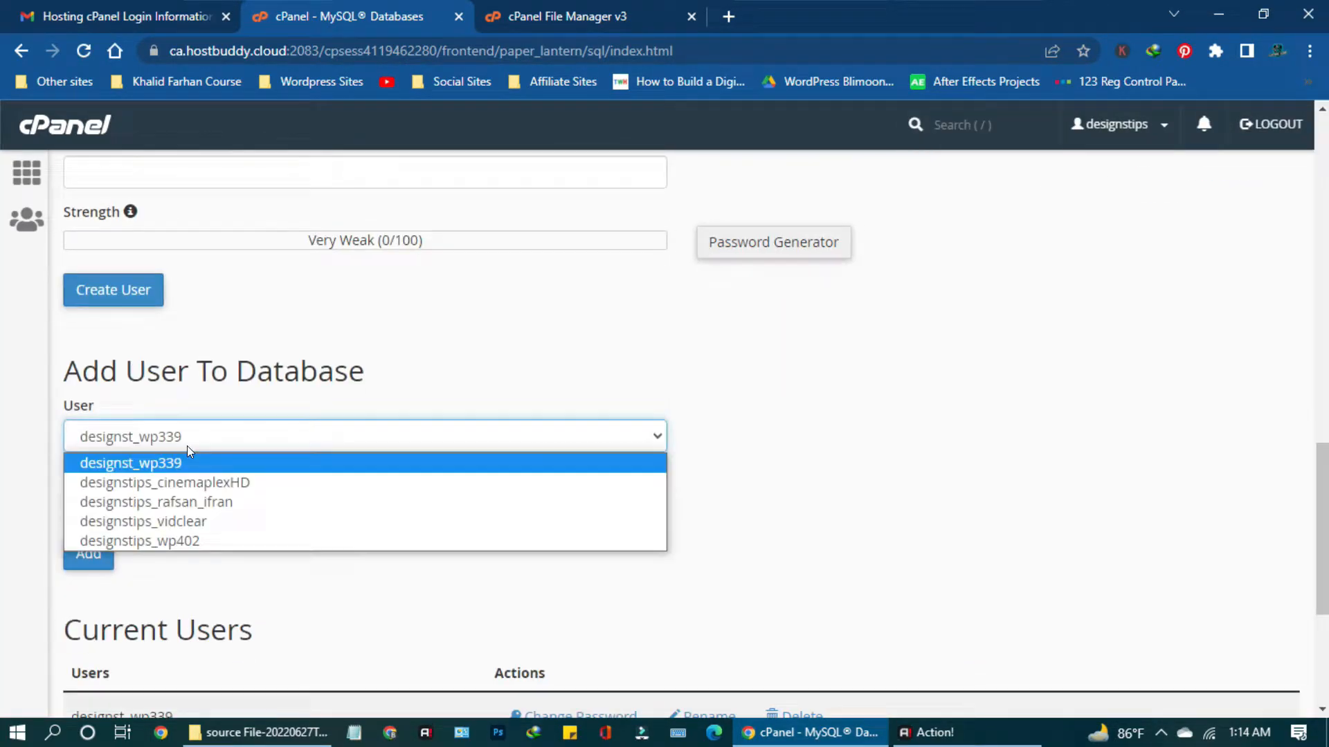
click(193, 525)
click(194, 515)
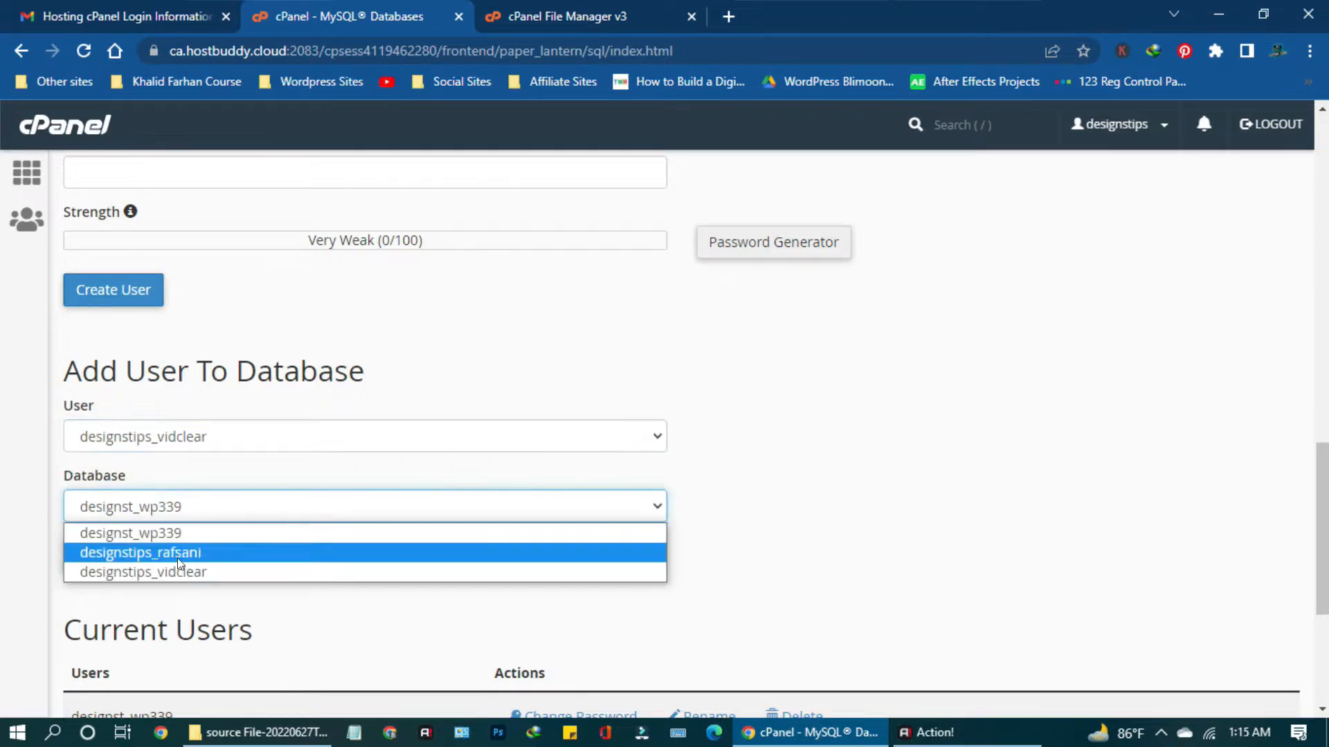
click(189, 573)
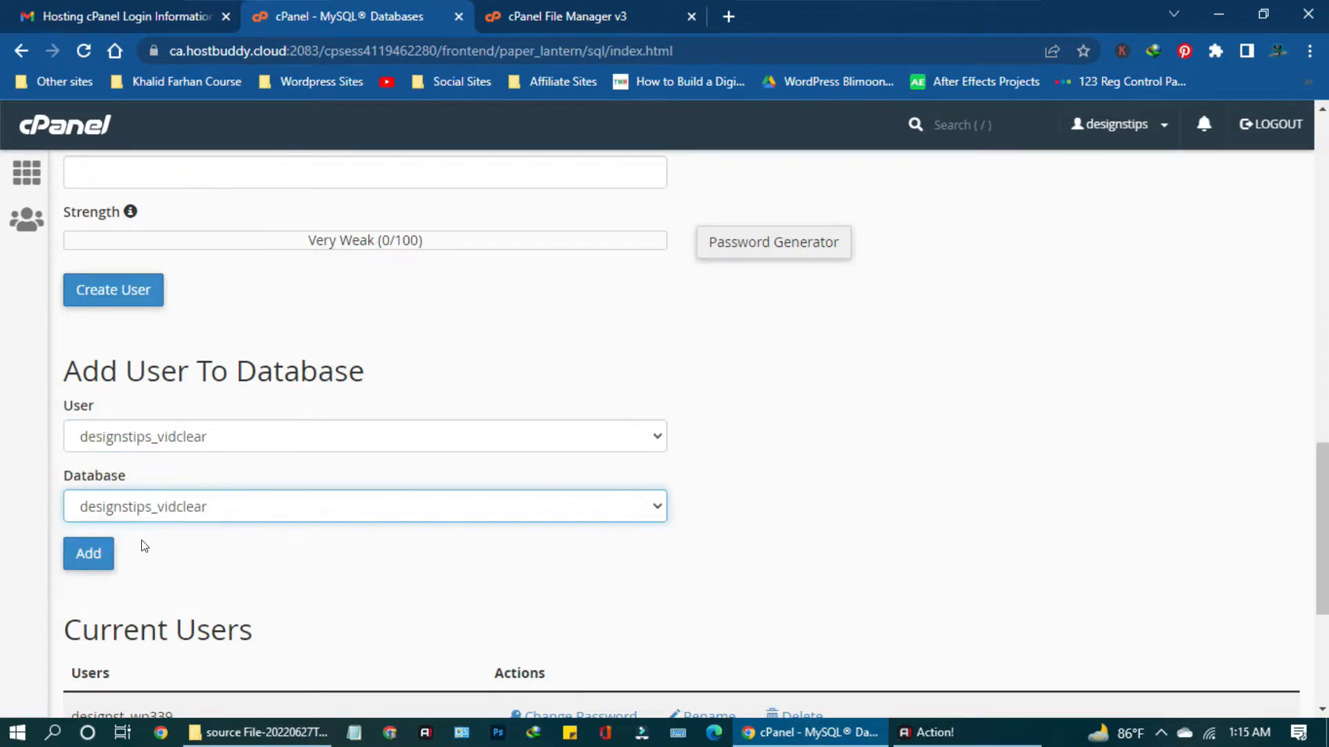
click(82, 562)
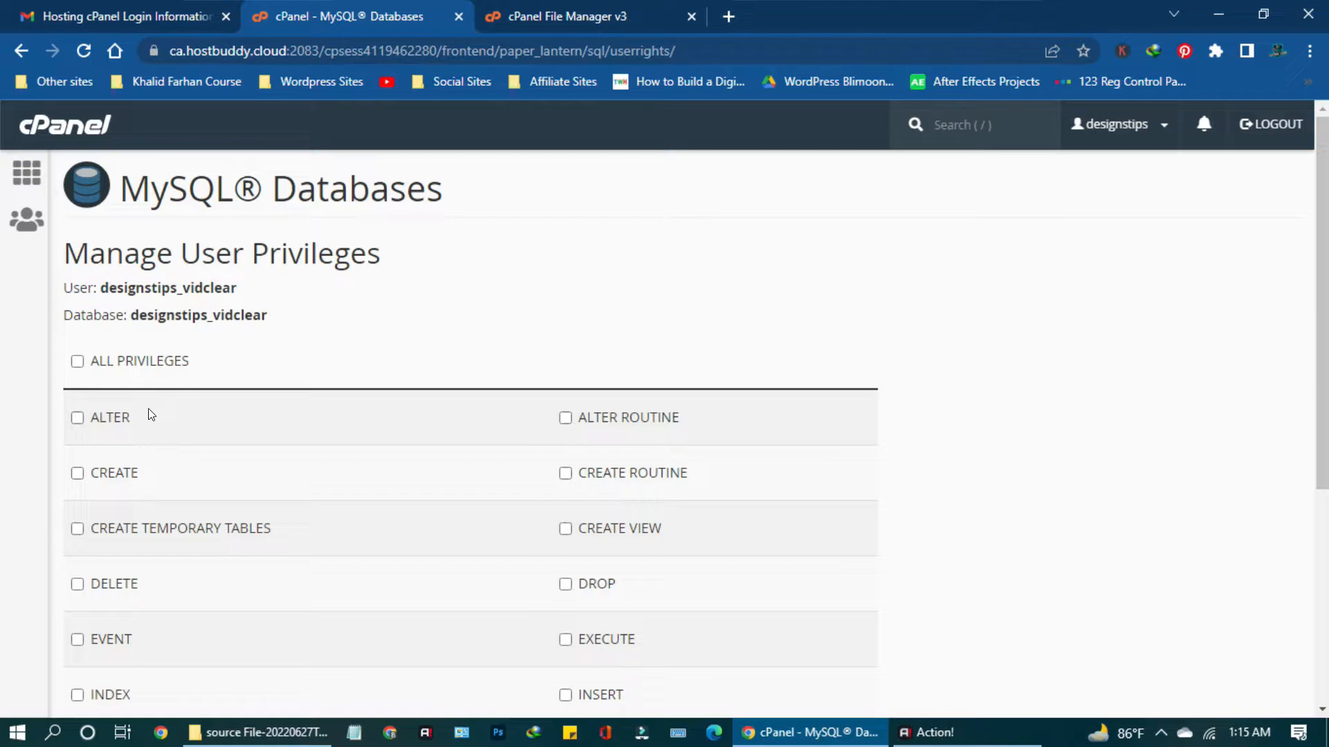
Grant the user ALL PRIVILEGES on the database and save the changes.
click(76, 367)
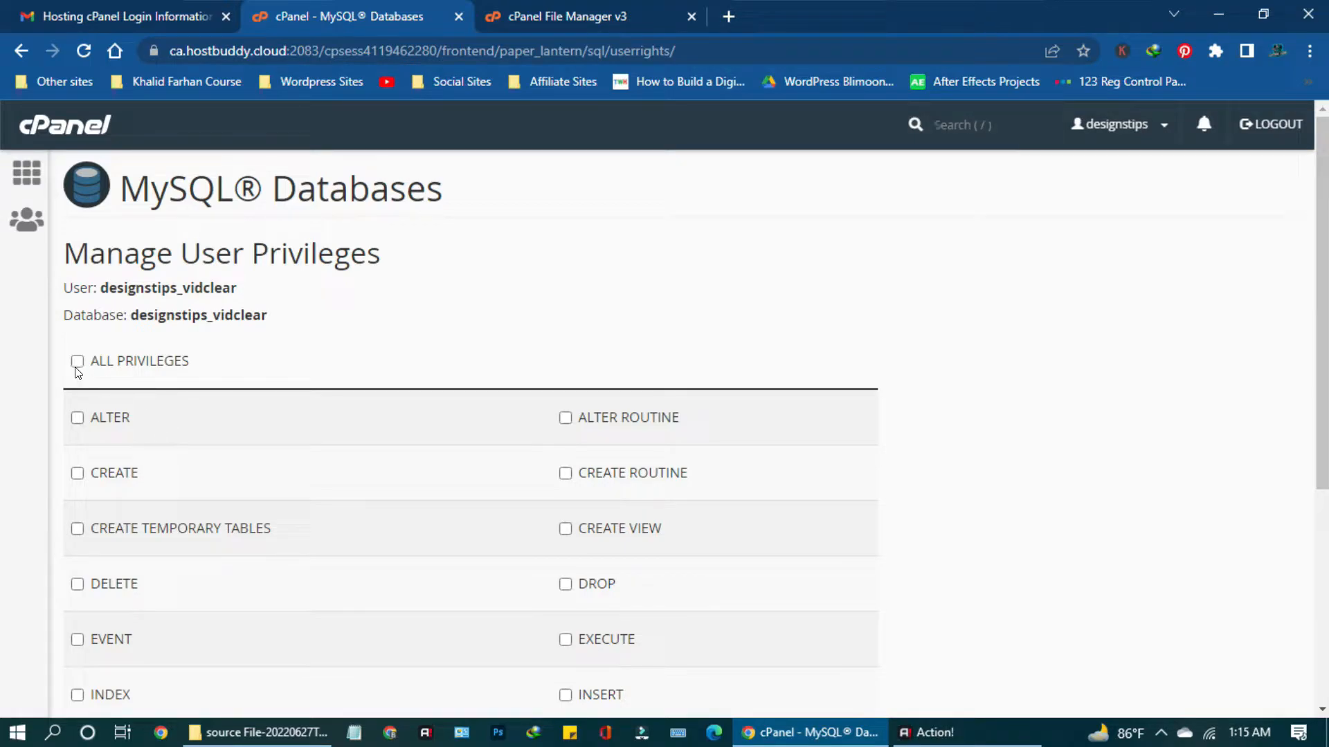
scroll(111, 457, down, 3)
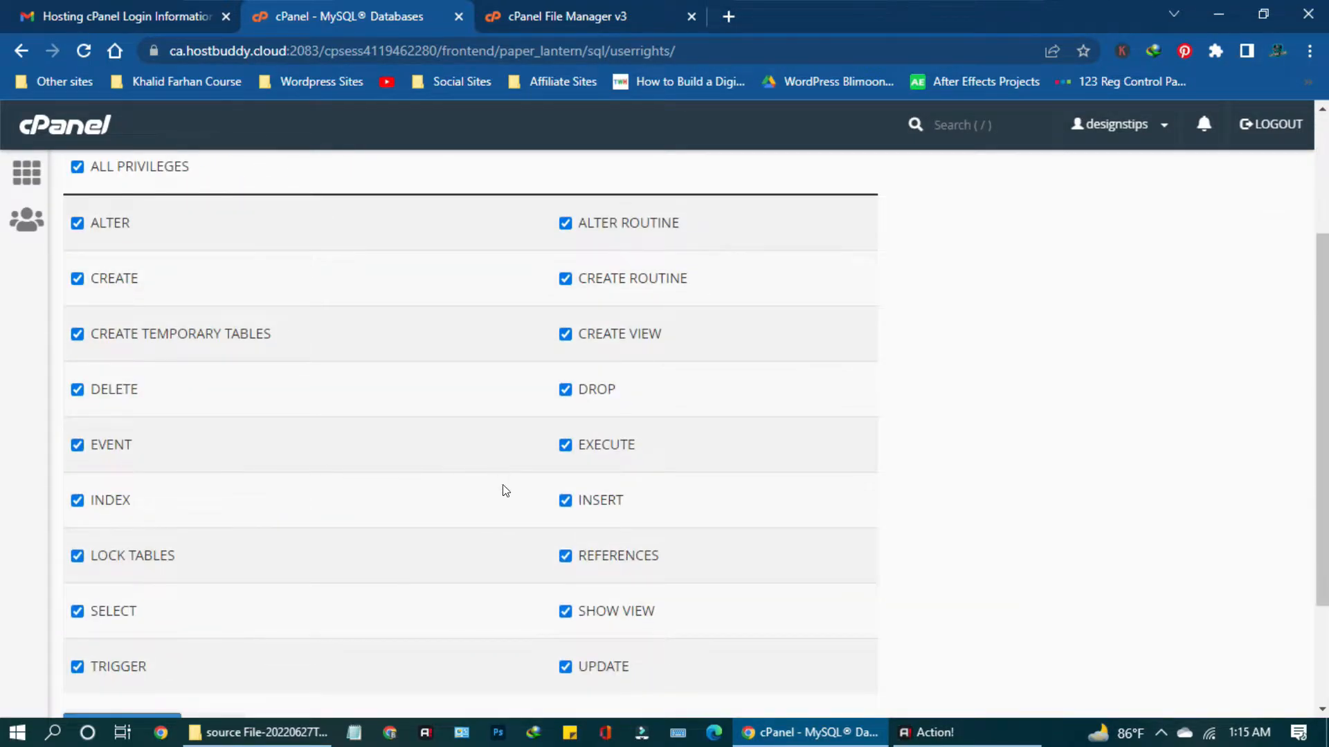
scroll(600, 623, down, 2)
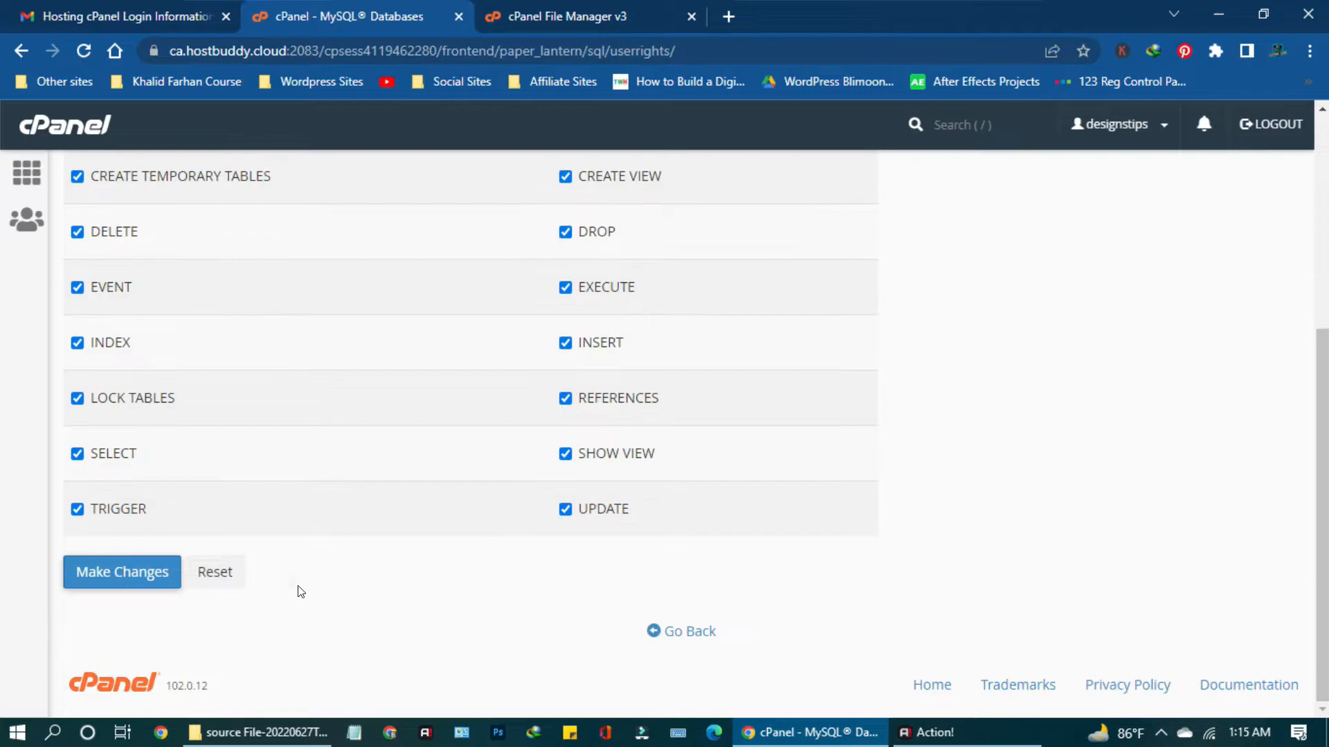
click(119, 572)
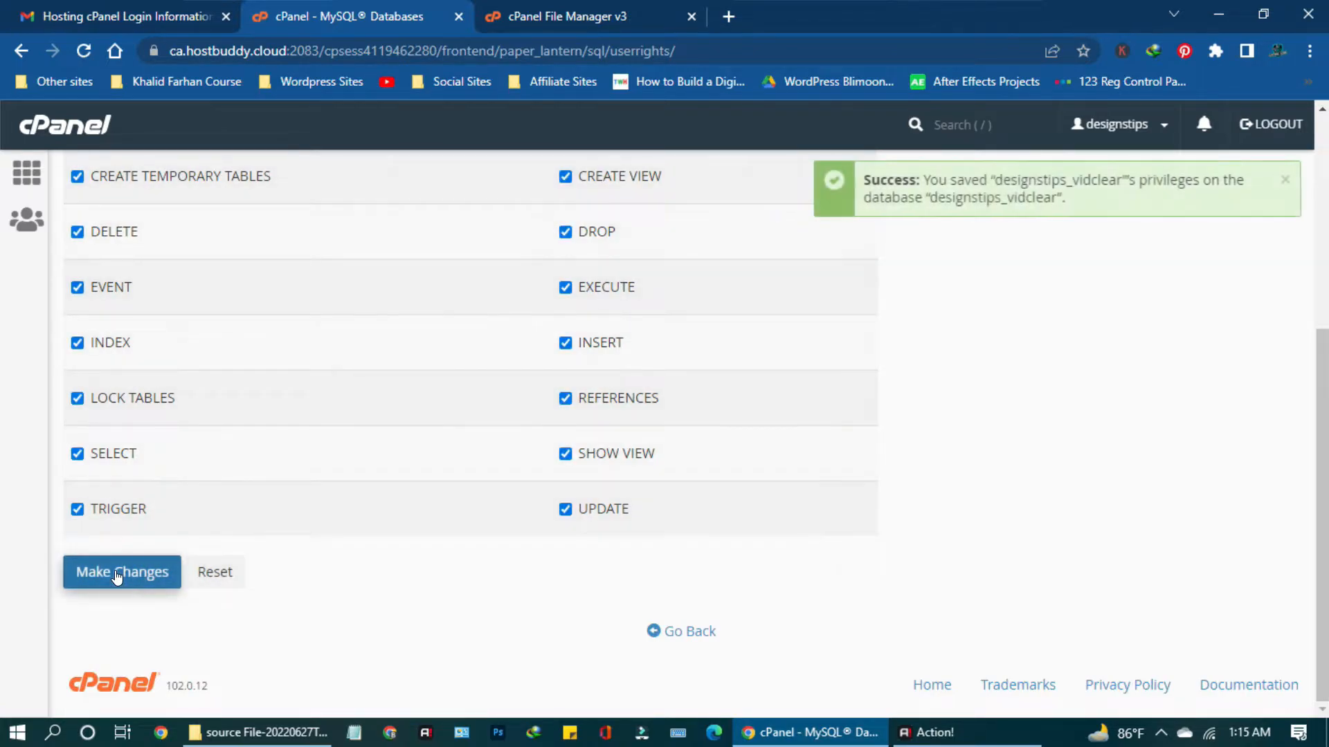
scroll(353, 457, up, 5)
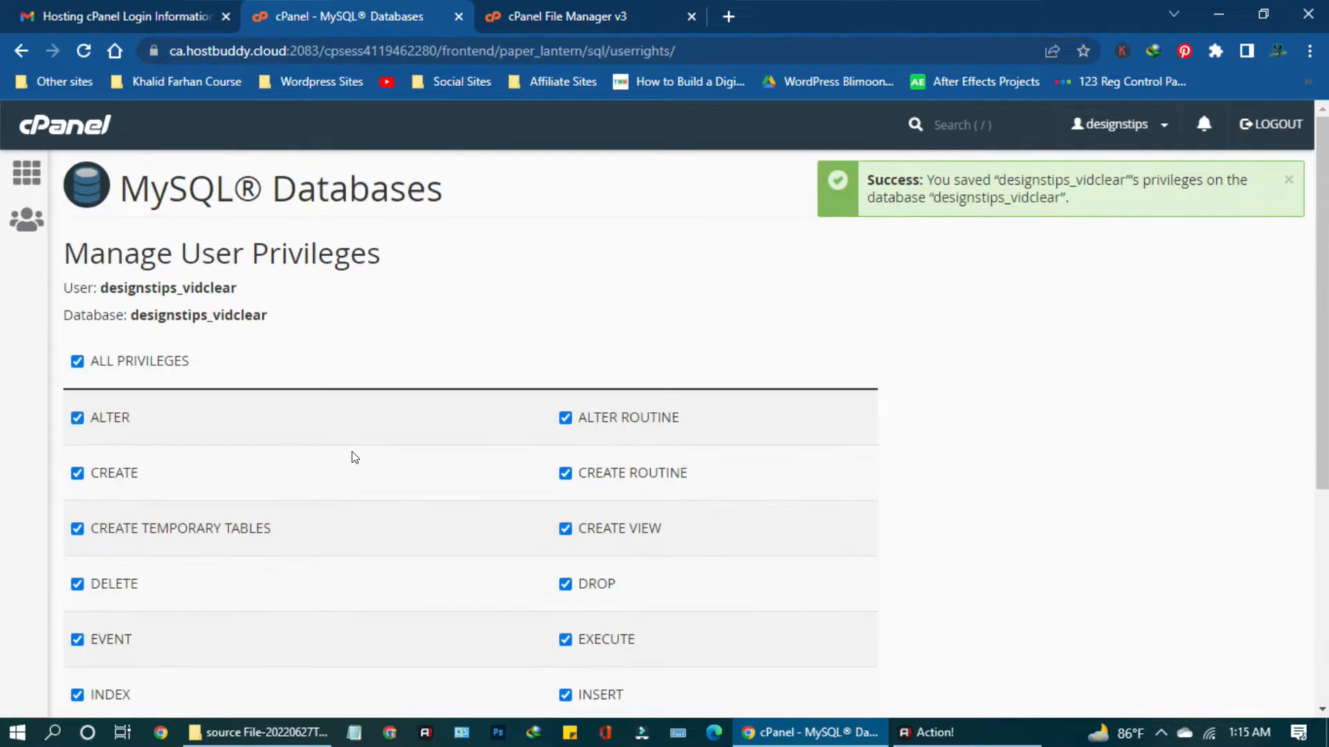
drag(74, 253, 65, 284)
key(ctrl+c)
Paste 'User: designstips_vidclear' and 'Database: designstips_vidclear' into a new Notepad note, then minimize it.
click(304, 320)
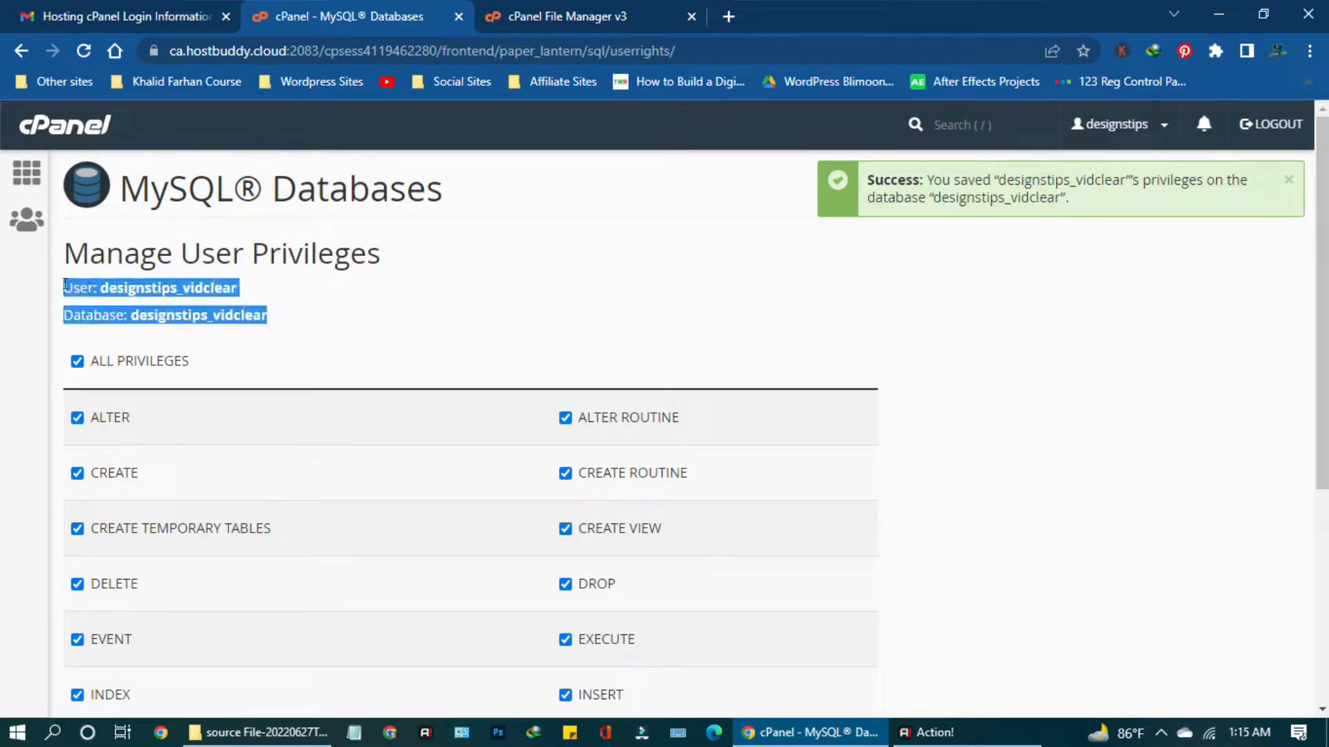
right_click(95, 292)
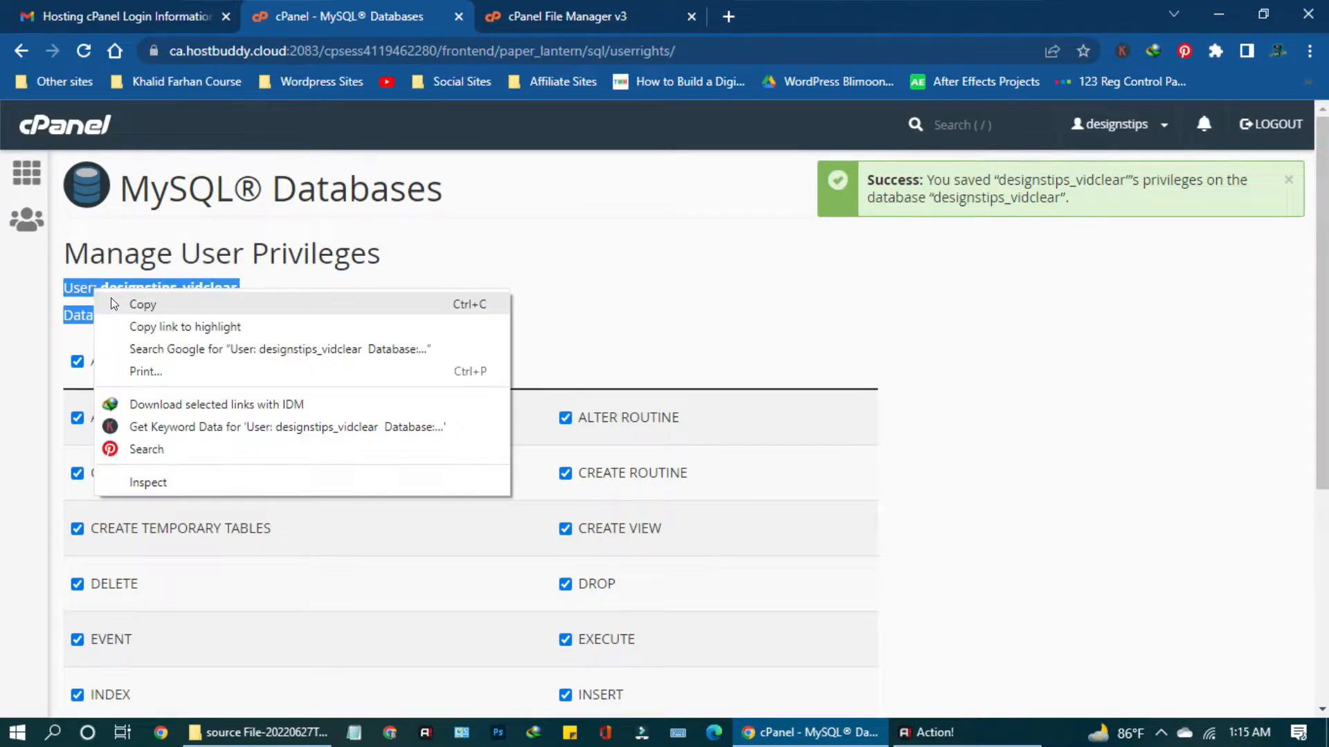
click(354, 732)
right_click(395, 314)
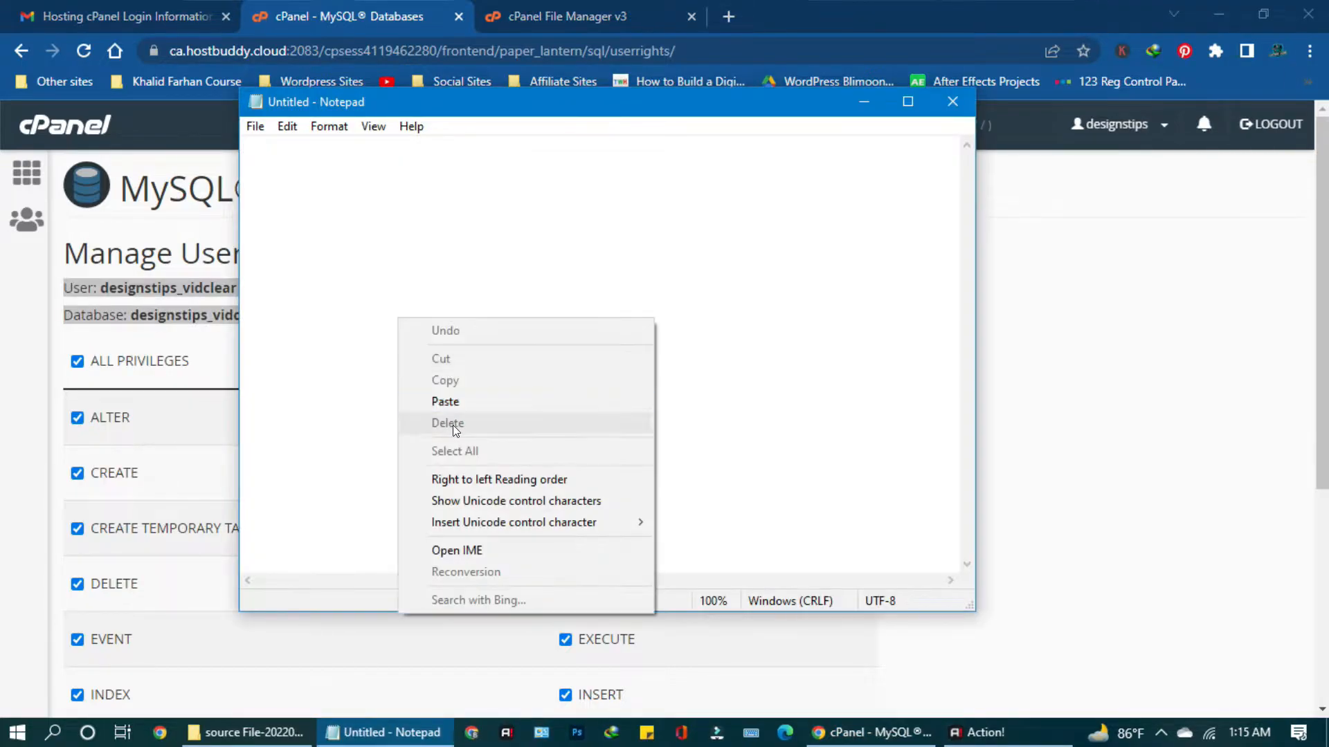
click(439, 395)
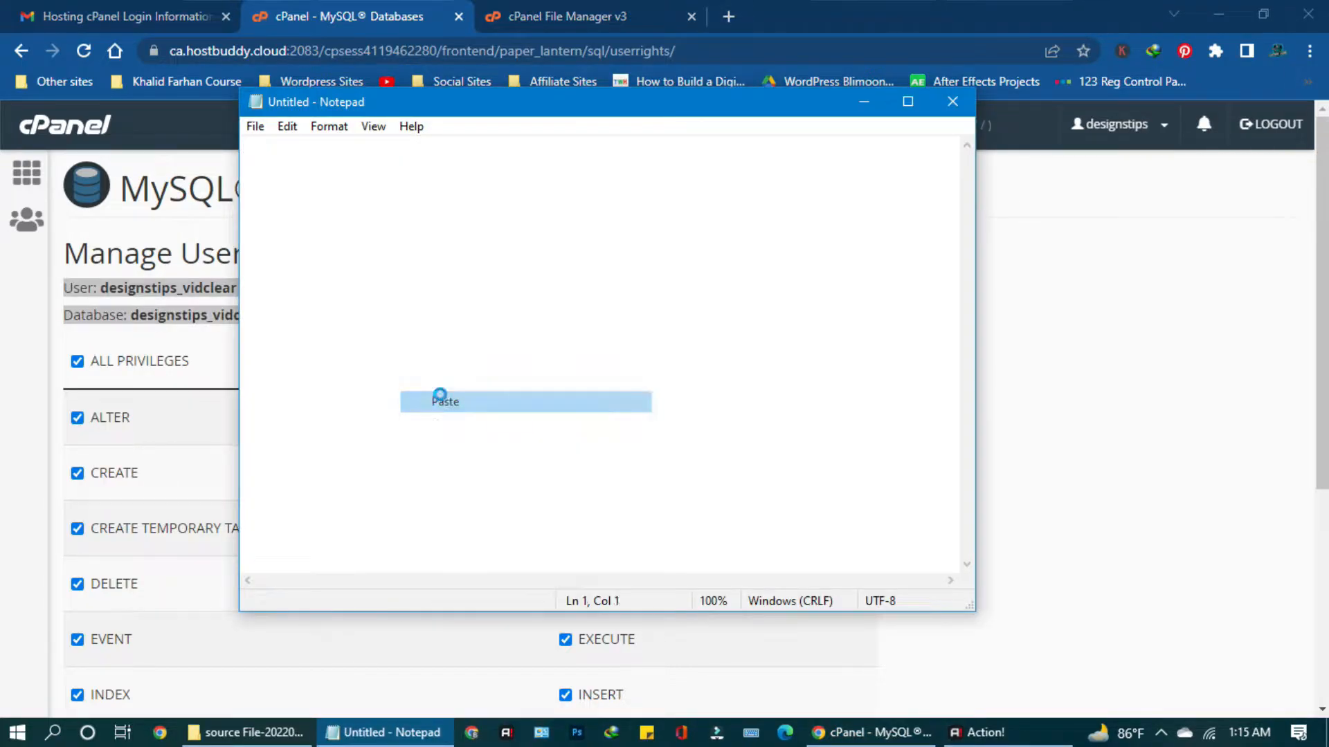
click(865, 104)
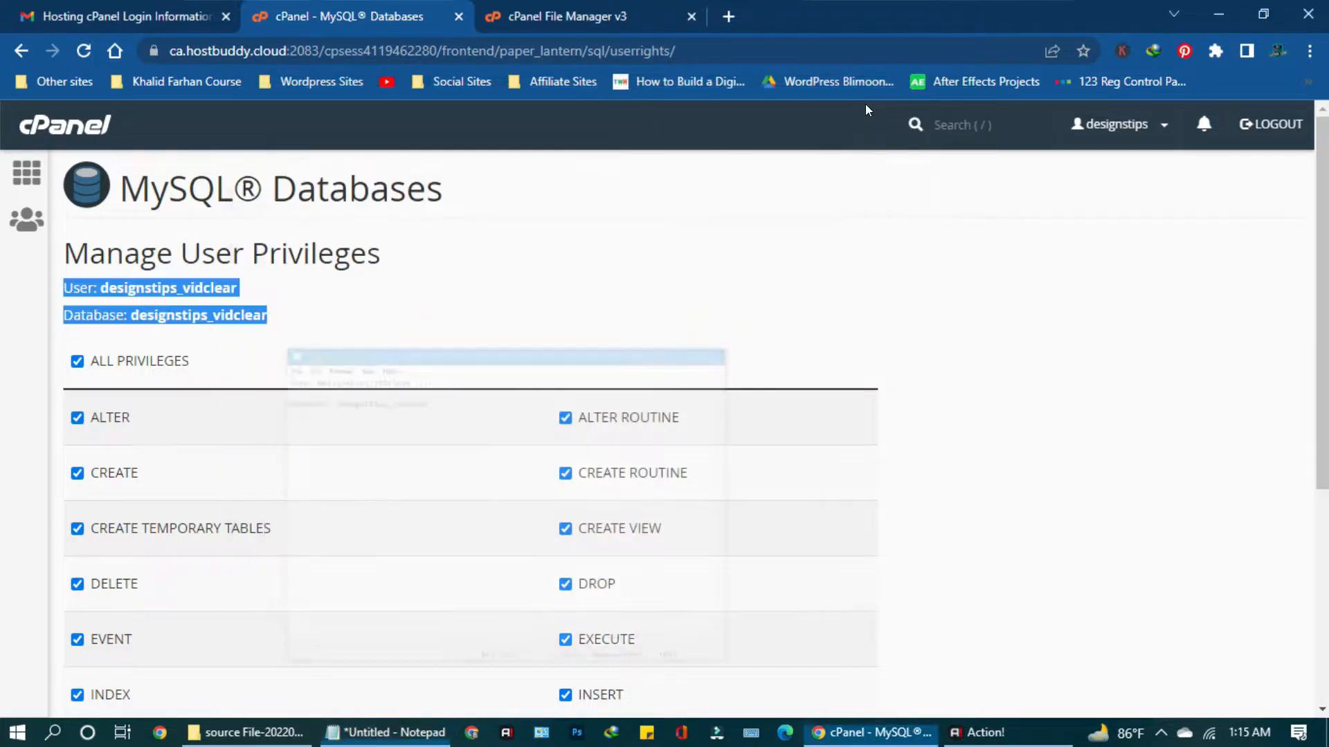
Load tools.designstips.com in a new Chrome tab to reach the VidClear installer.
click(726, 16)
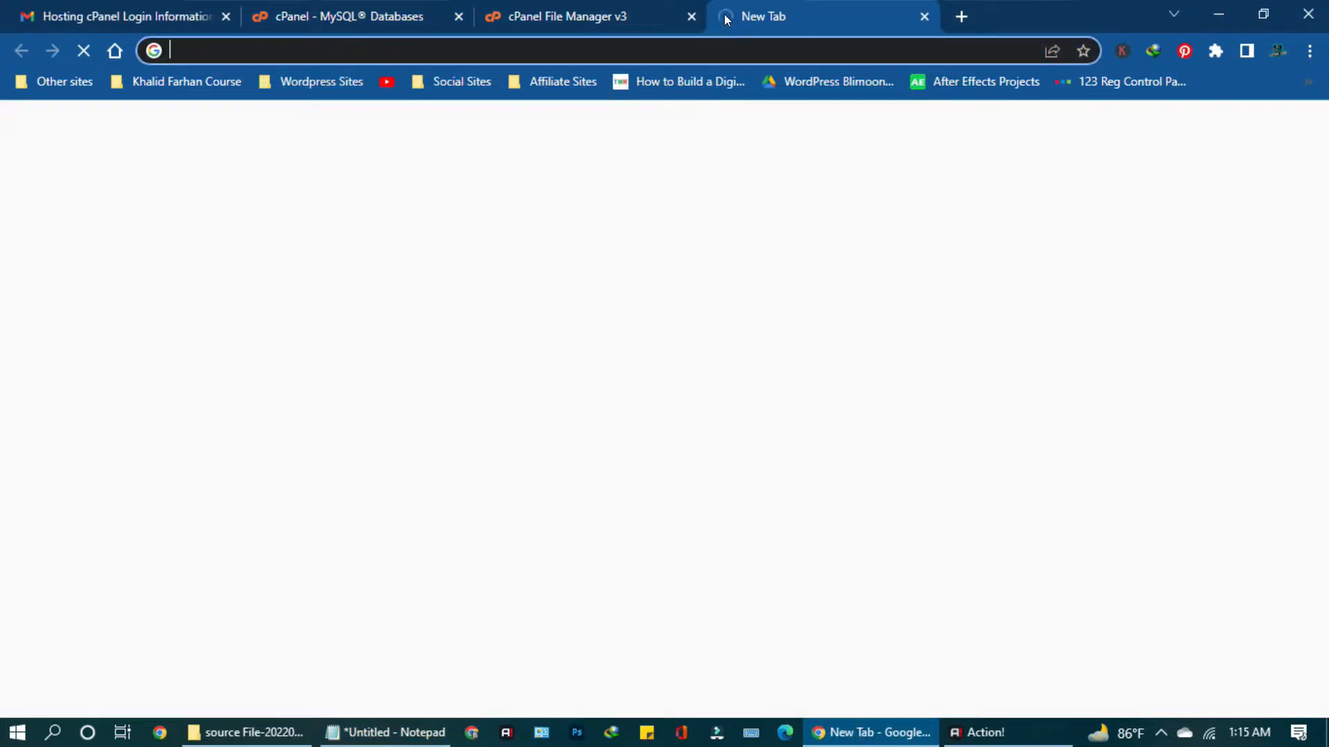
text(tool)
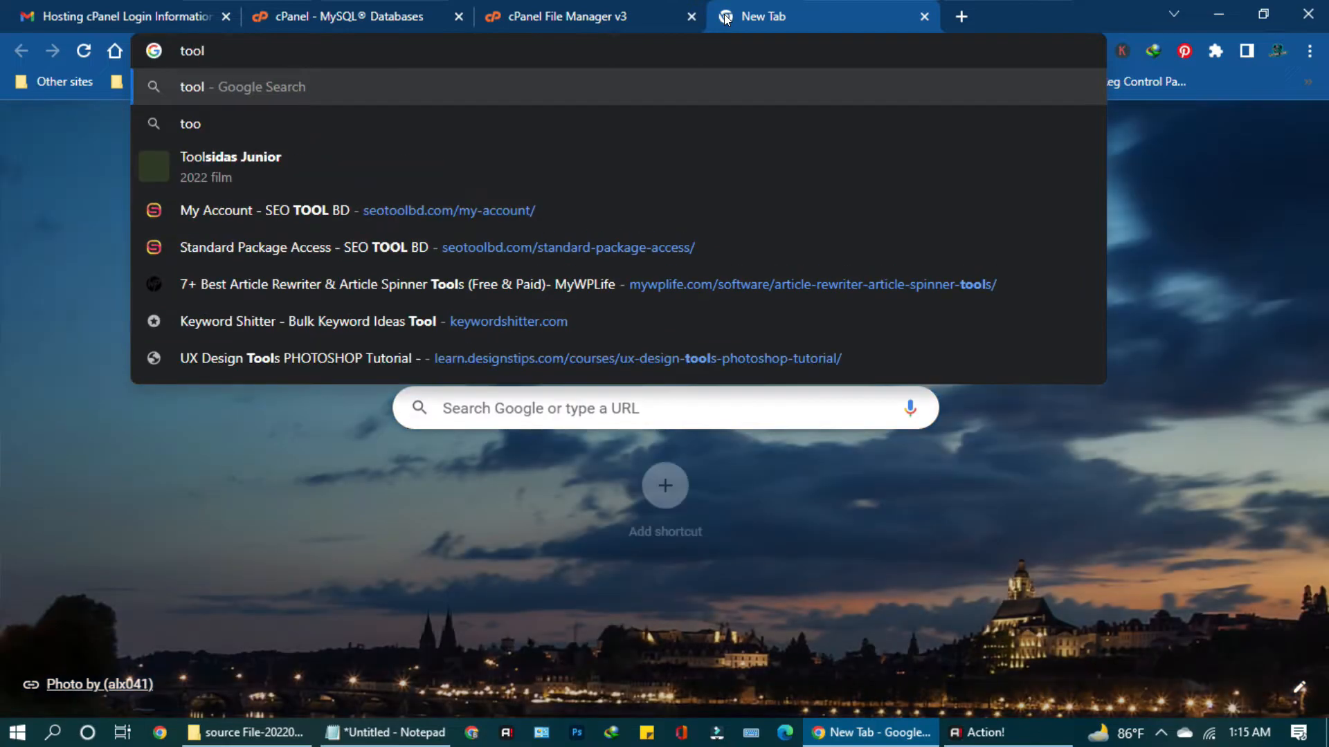
text(s.d)
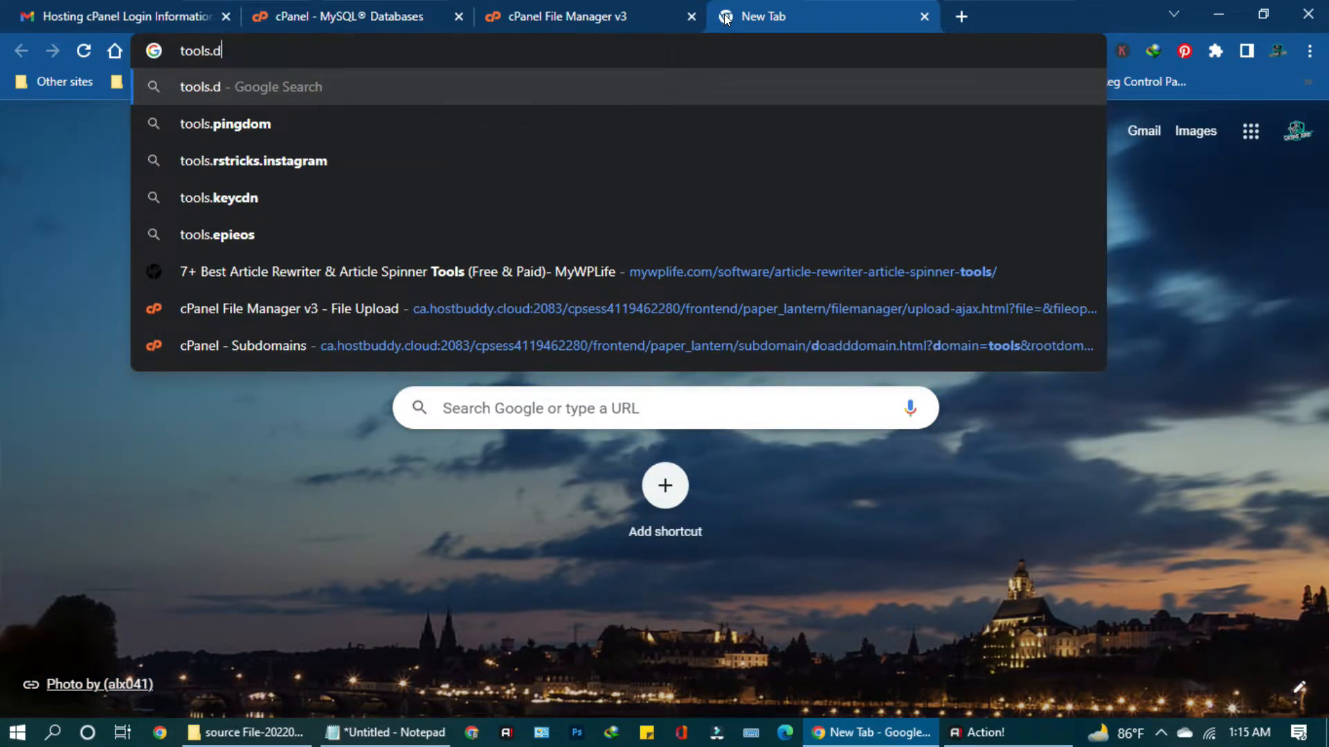
text(esignsti)
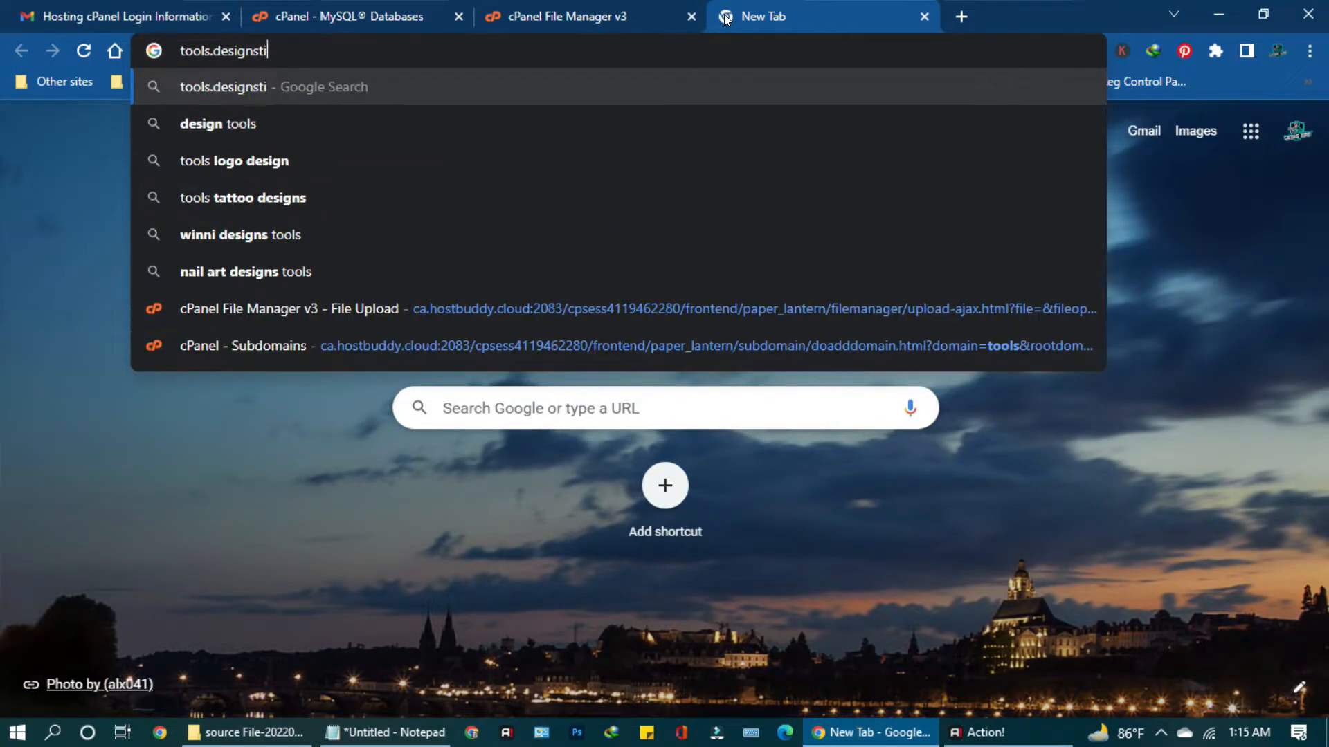
text(ps.com)
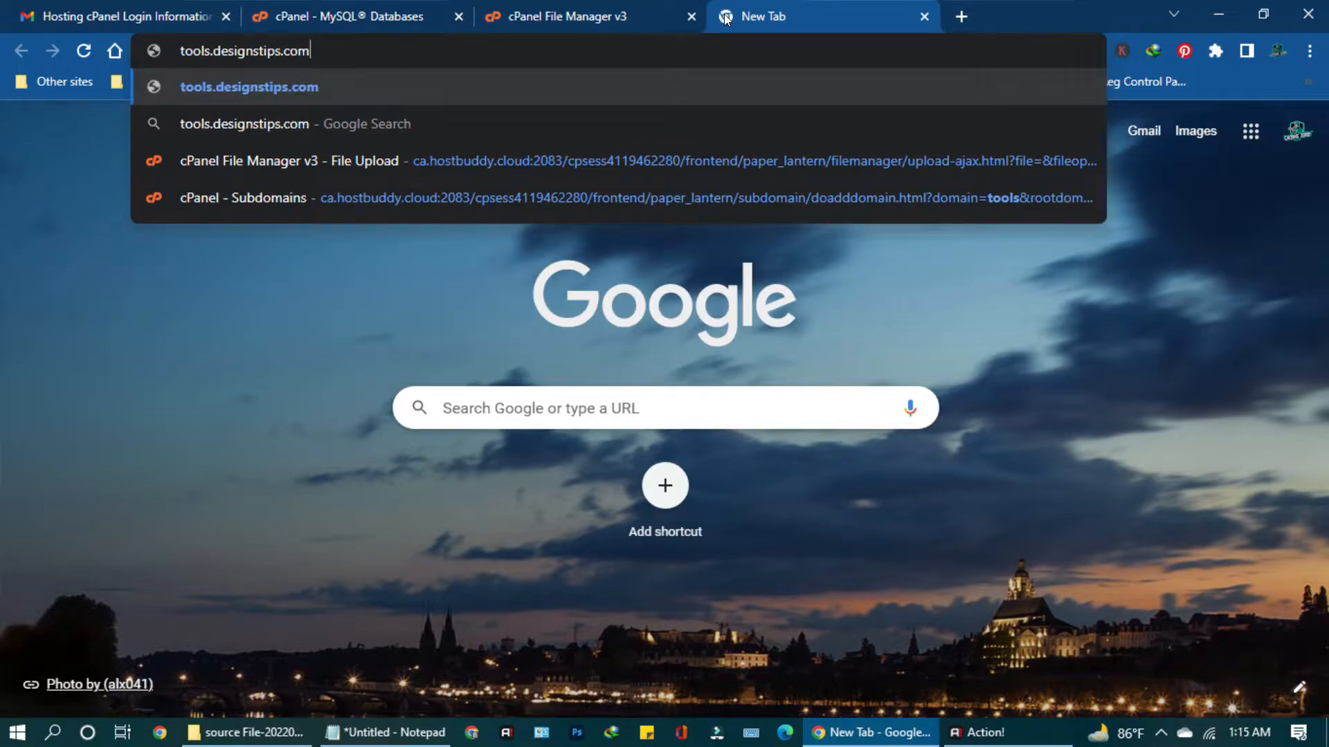
key(Return)
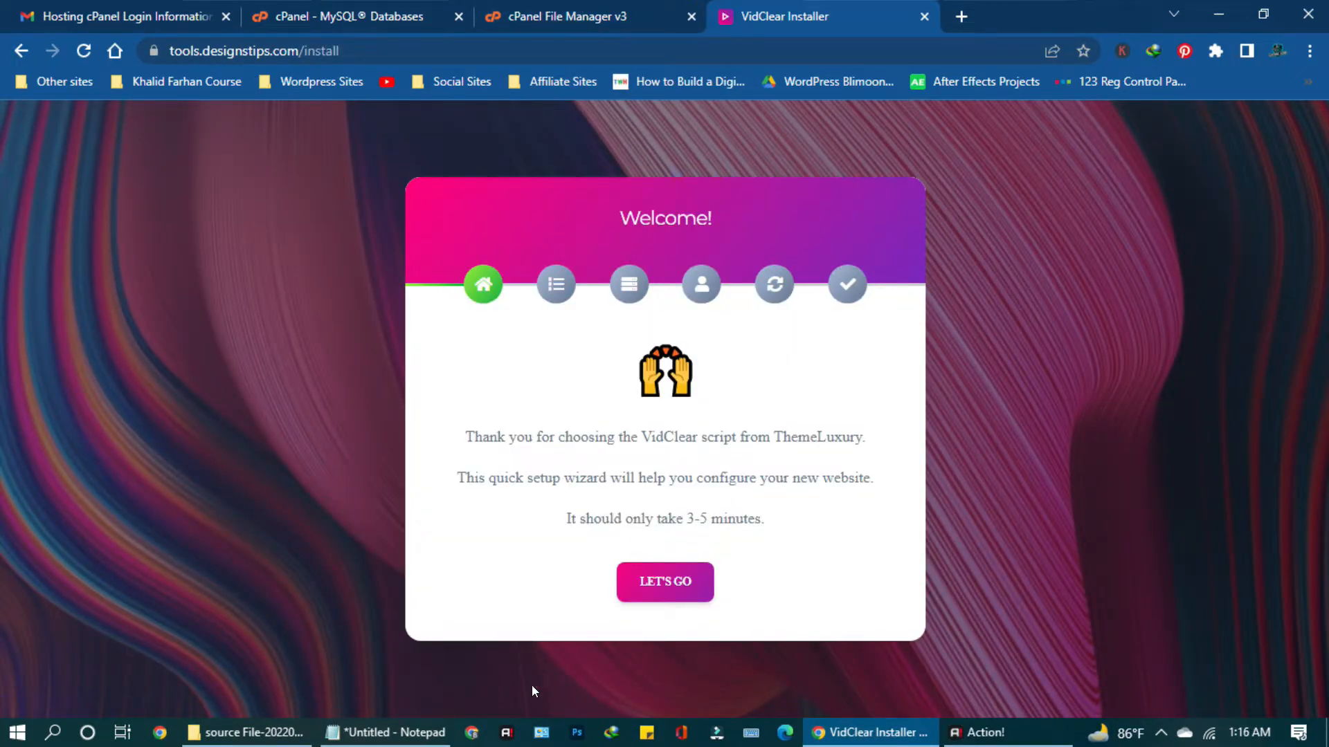
Start the VidClear setup wizard, pass the server requirements check, and switch to File Explorer.
click(648, 583)
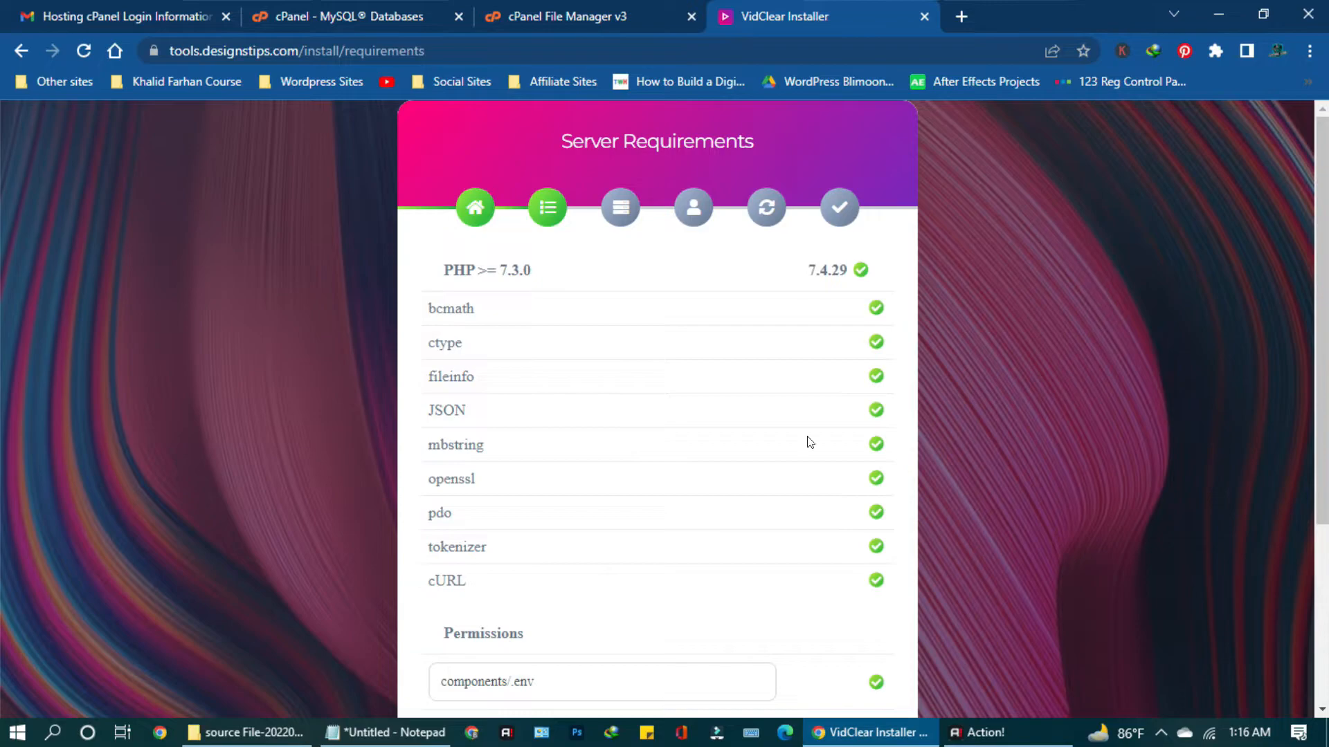
scroll(899, 466, down, 4)
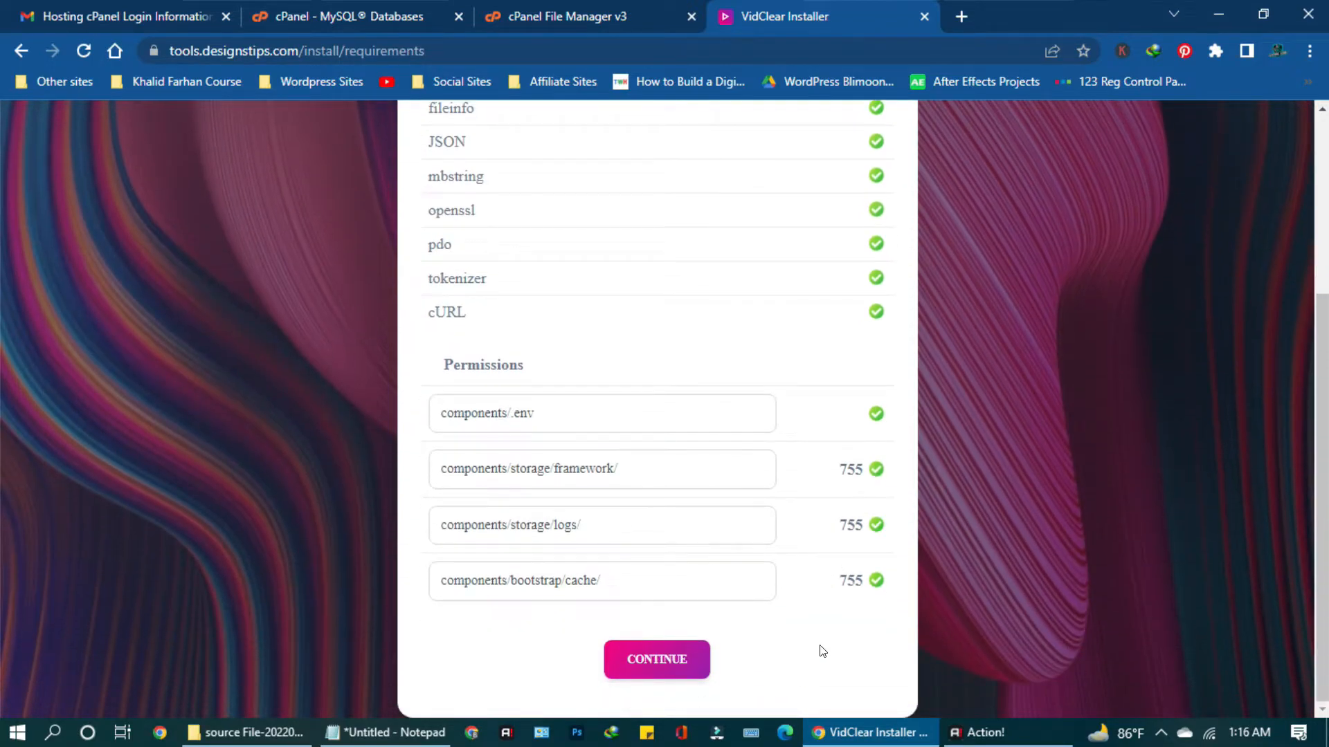
click(659, 662)
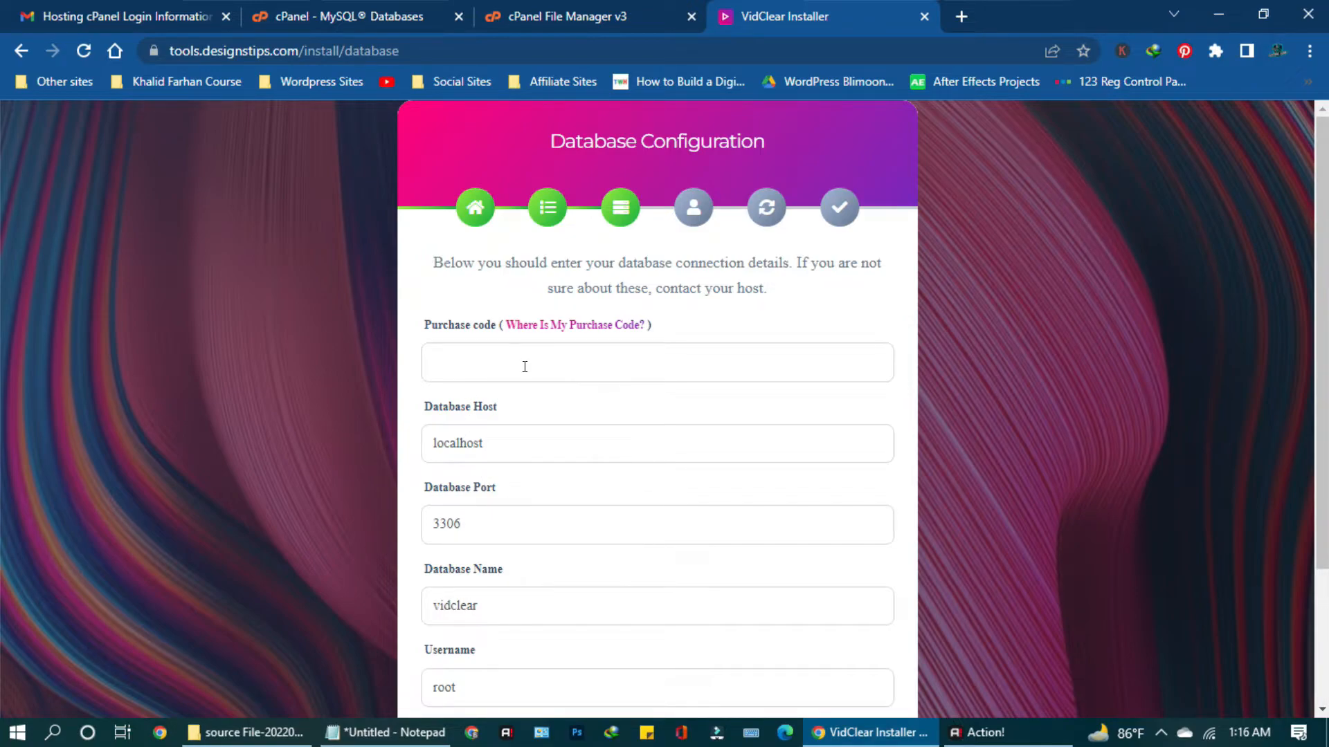
click(242, 732)
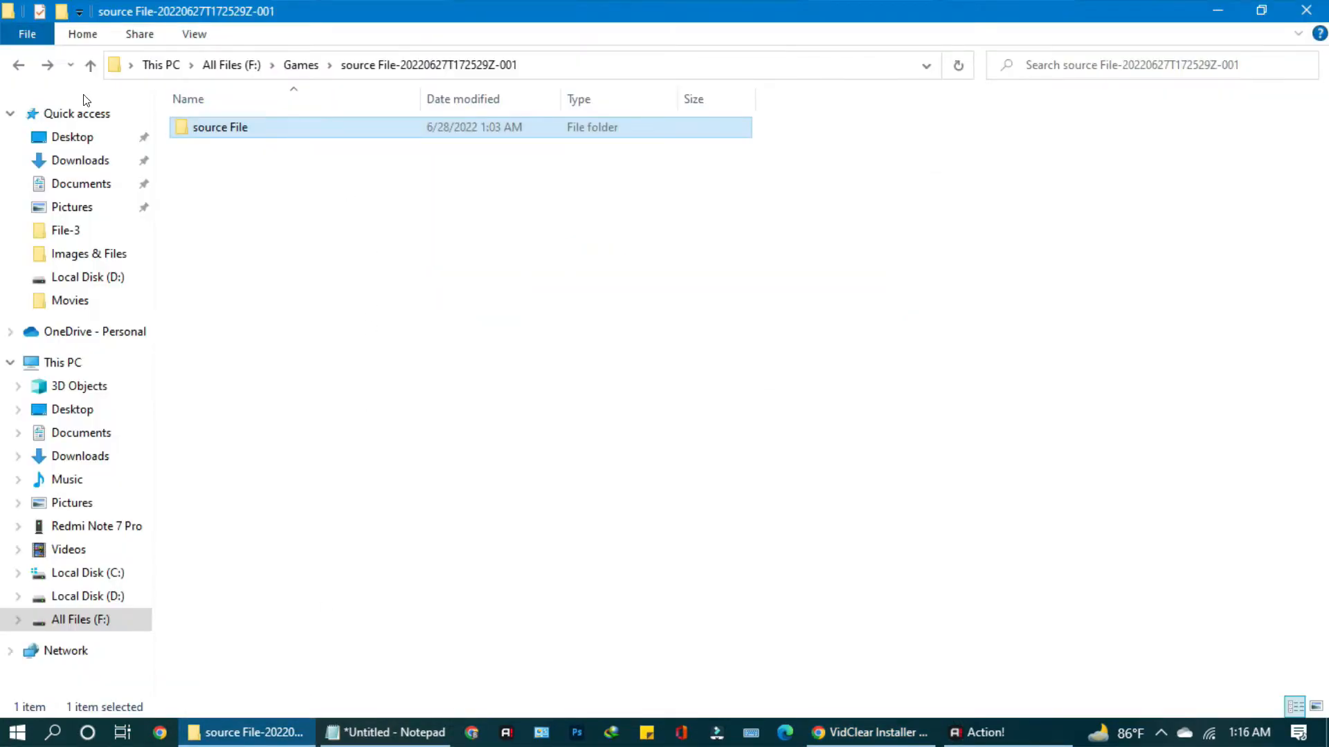
Copy the purchase code from New Text Document.txt in the source File folder into the installer.
click(15, 64)
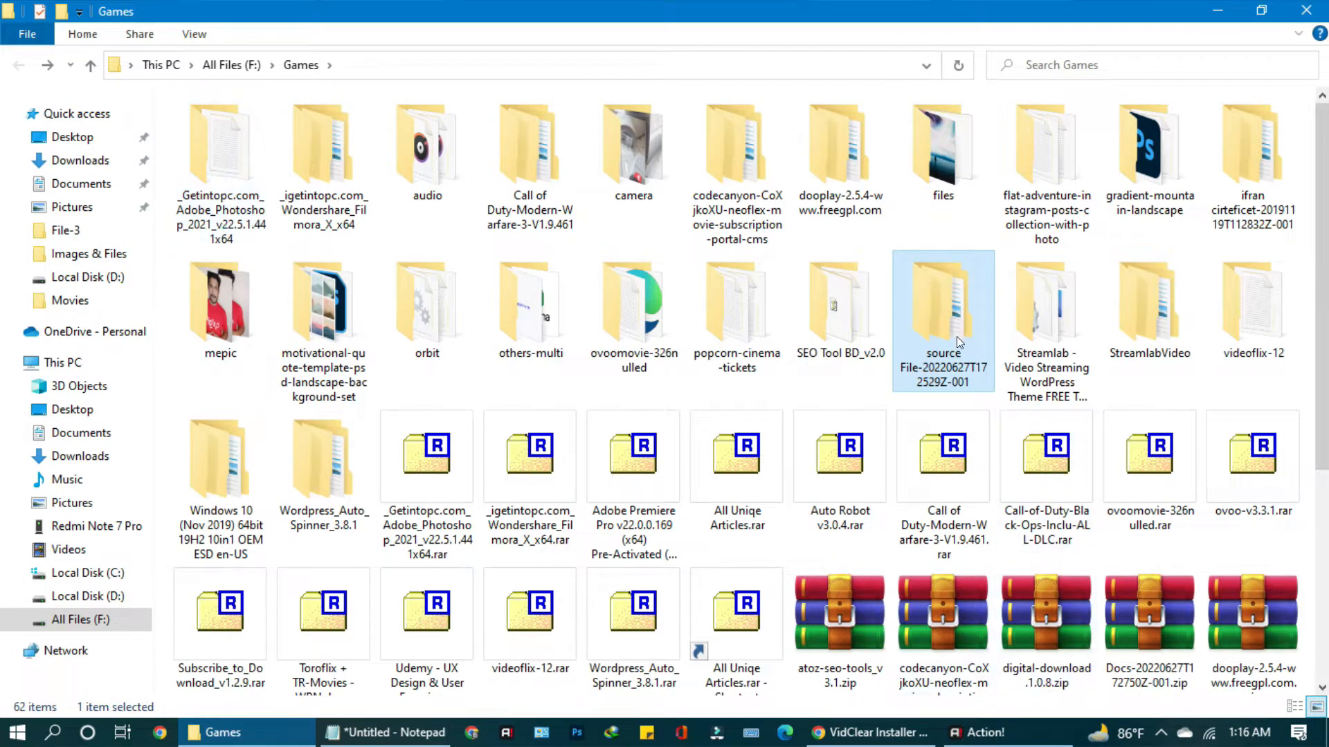
double_click(201, 125)
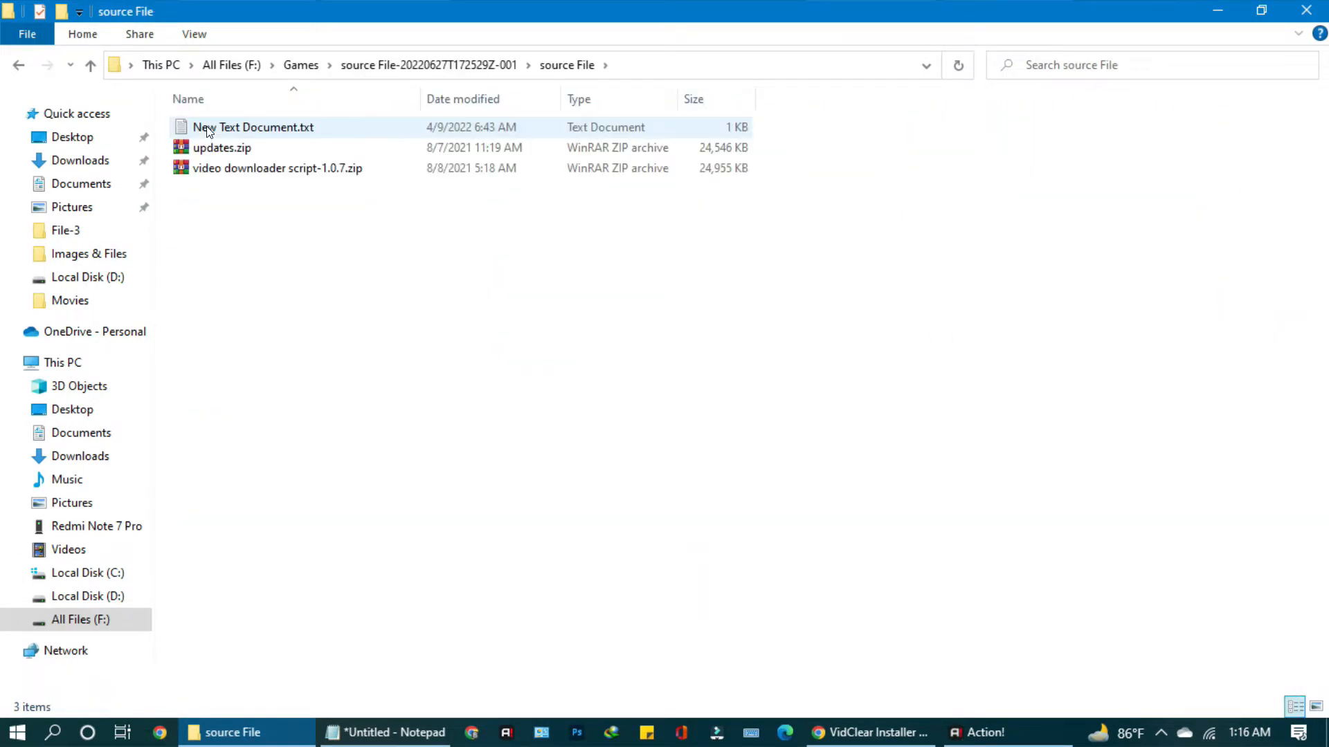
double_click(209, 128)
drag(511, 145, 183, 150)
key(ctrl+c)
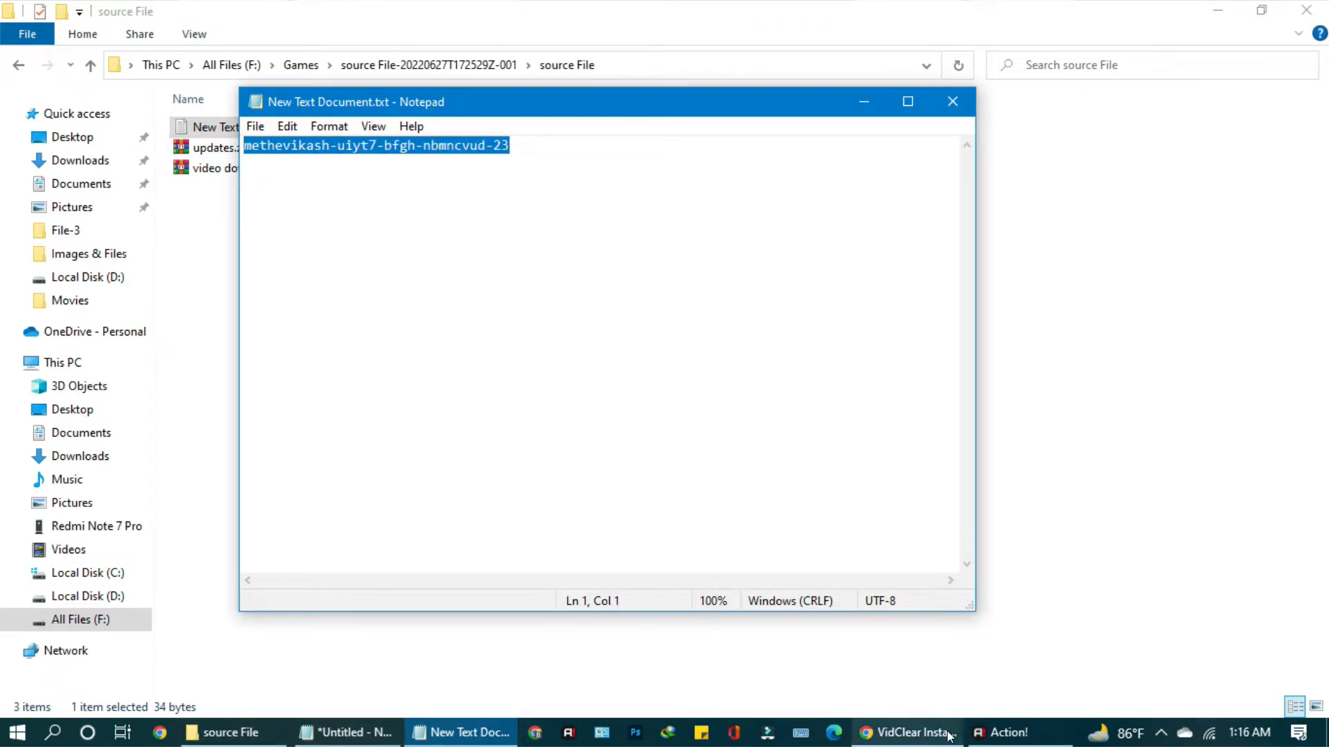
click(908, 732)
right_click(625, 369)
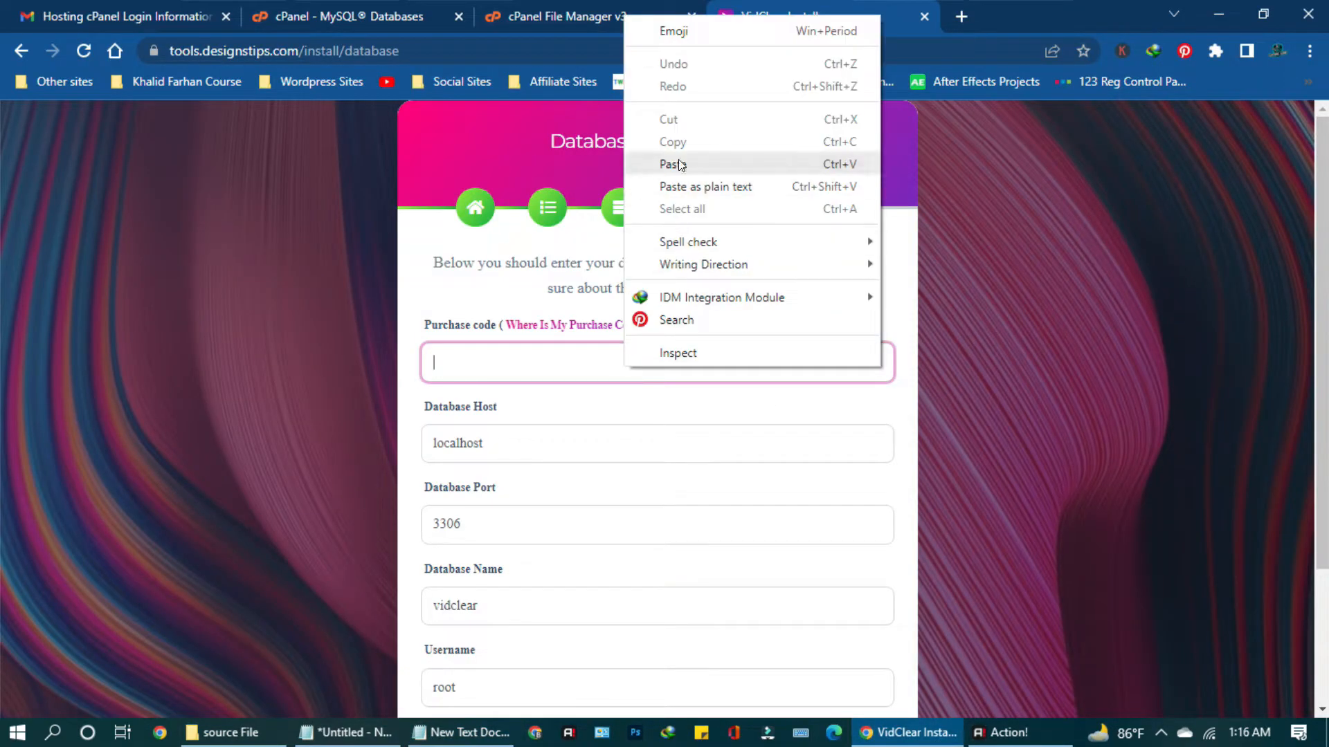
Paste the purchase code into the Purchase code field.
click(665, 165)
scroll(585, 505, down, 3)
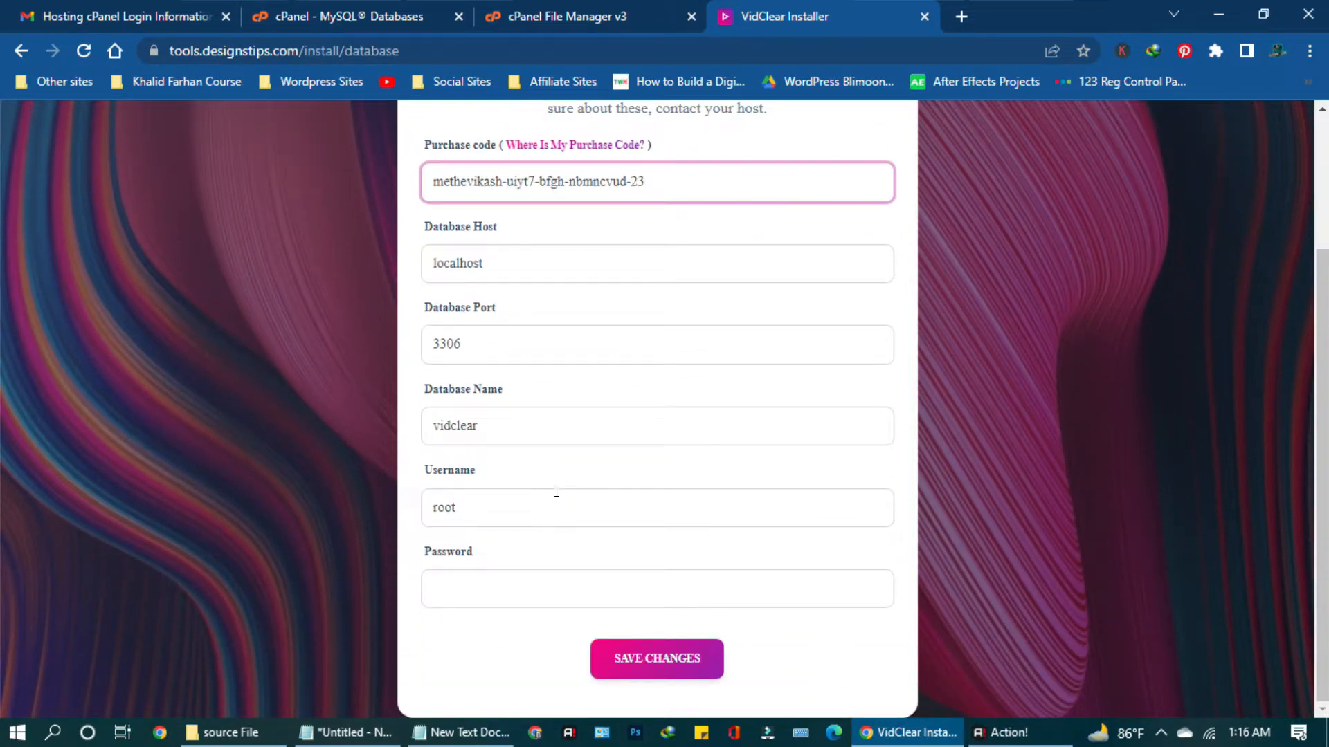
scroll(555, 488, up, 3)
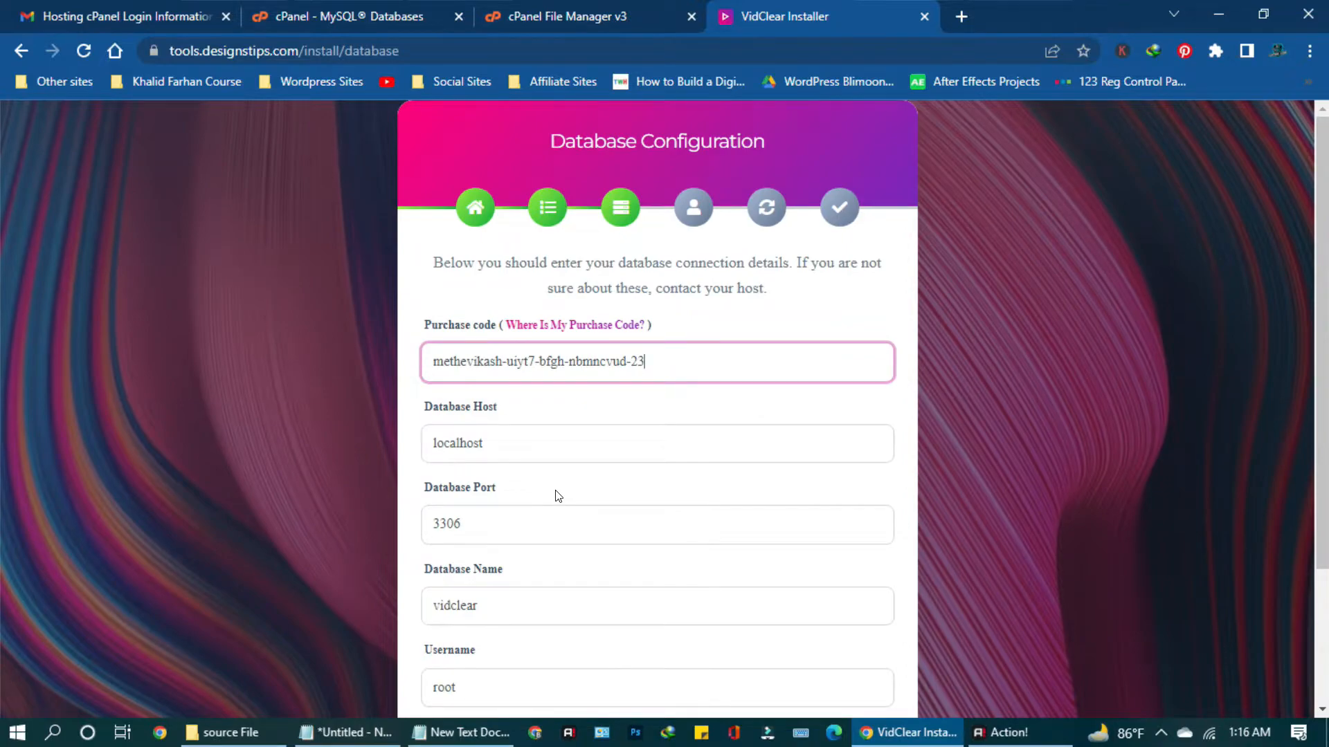
scroll(558, 495, down, 3)
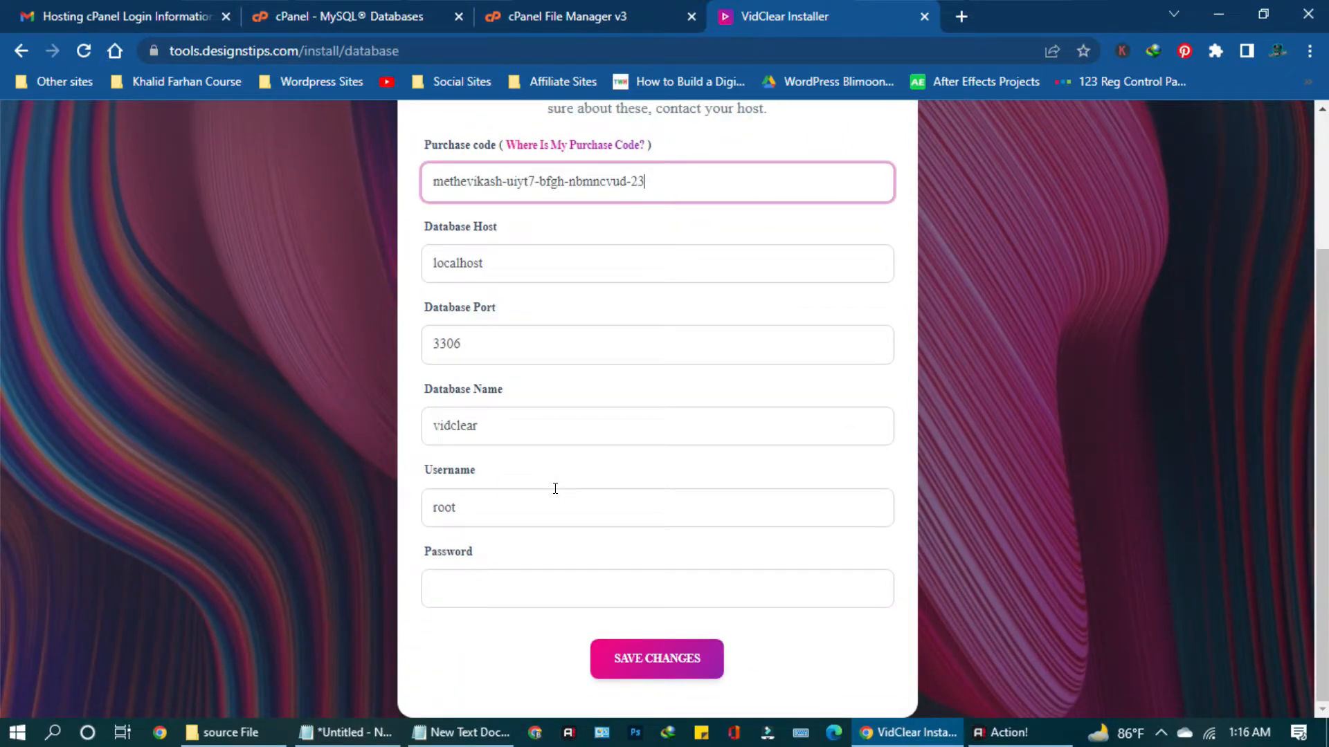
Replace the default database user, password and database name with the designstips_vidclear credentials.
drag(480, 505, 419, 507)
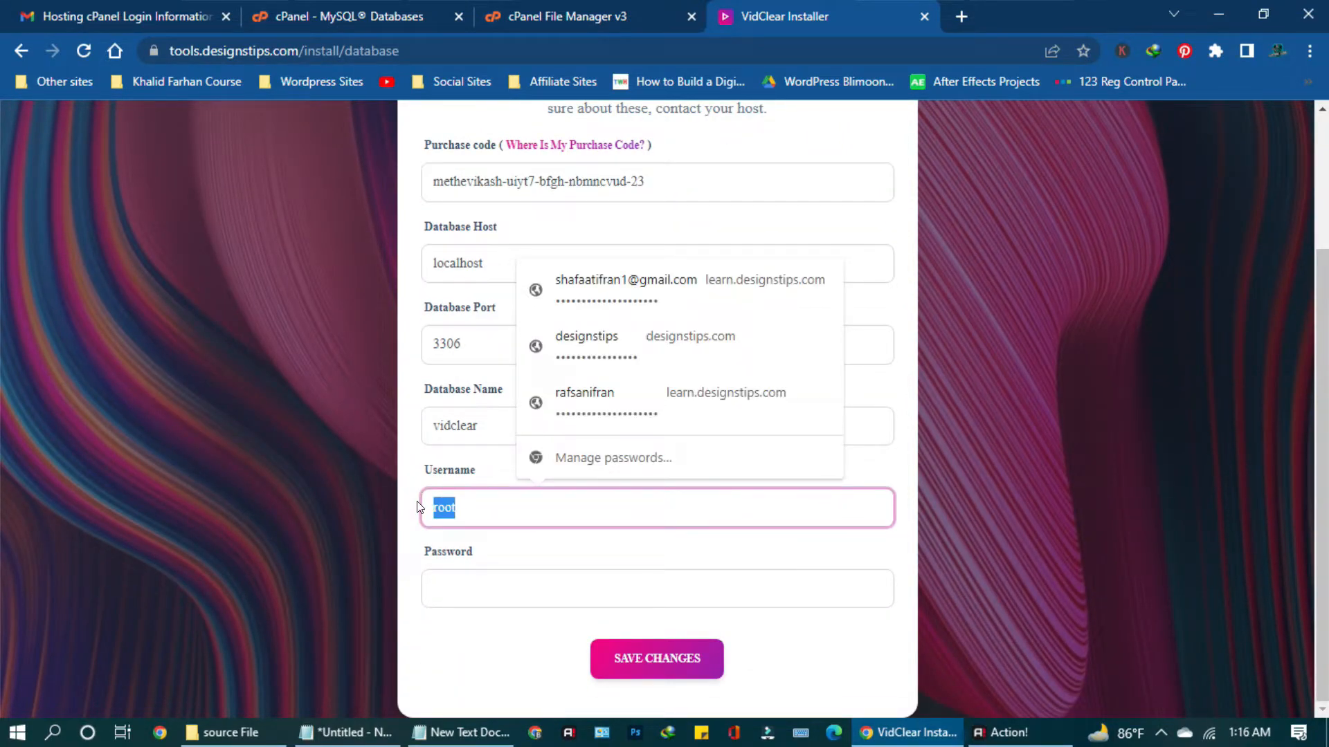
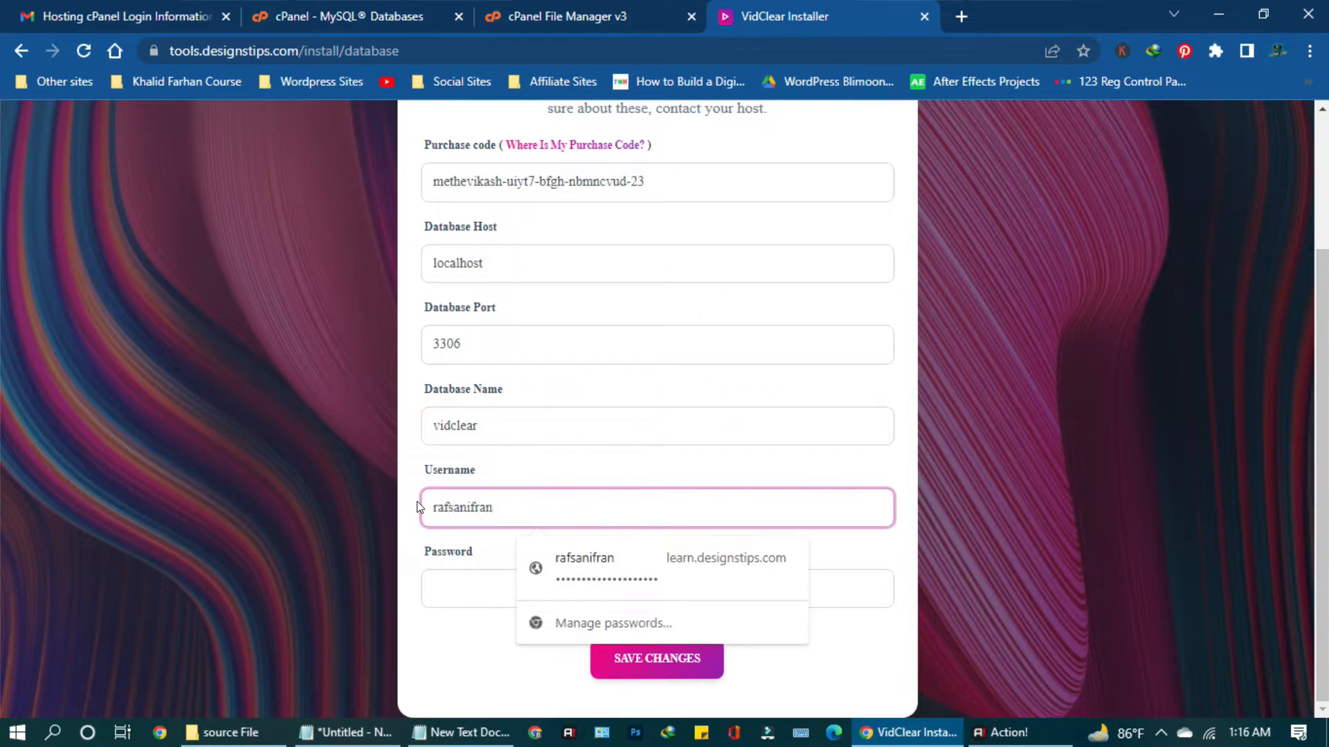
click(451, 592)
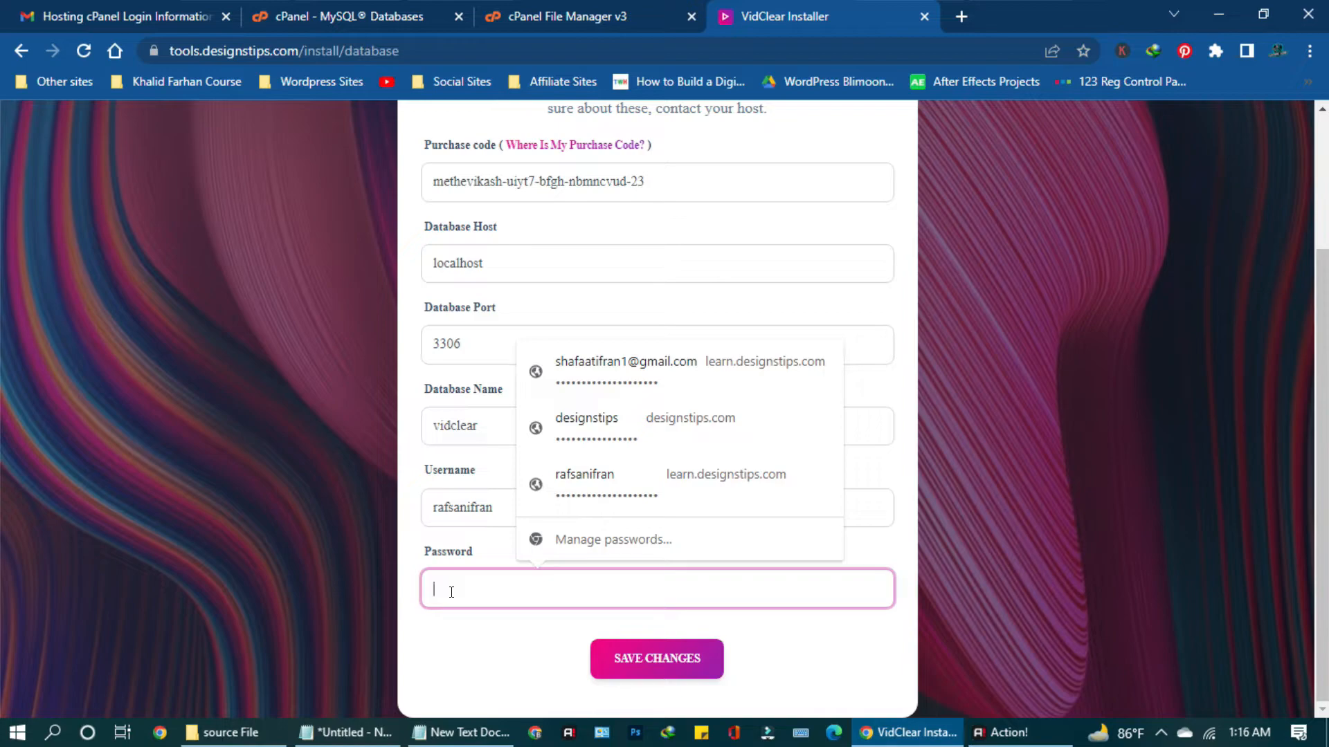
text(***)
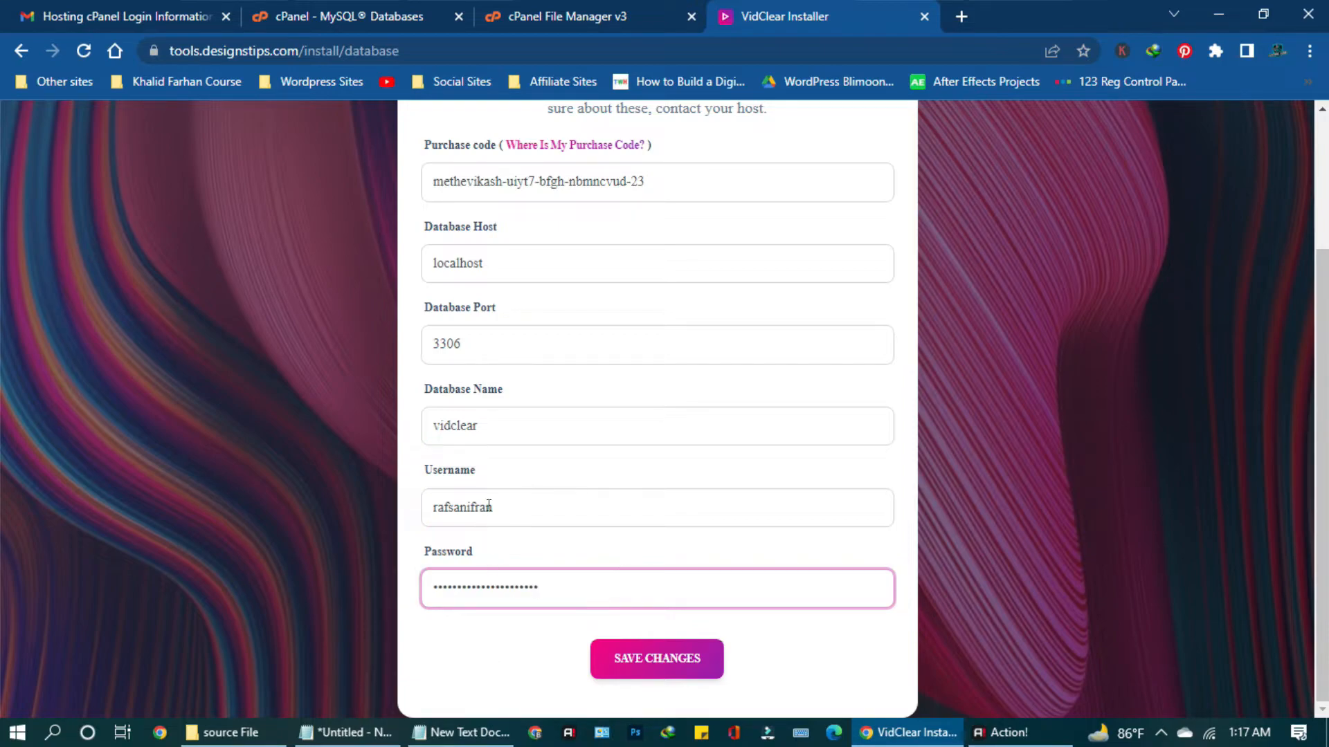
scroll(497, 485, up, 1)
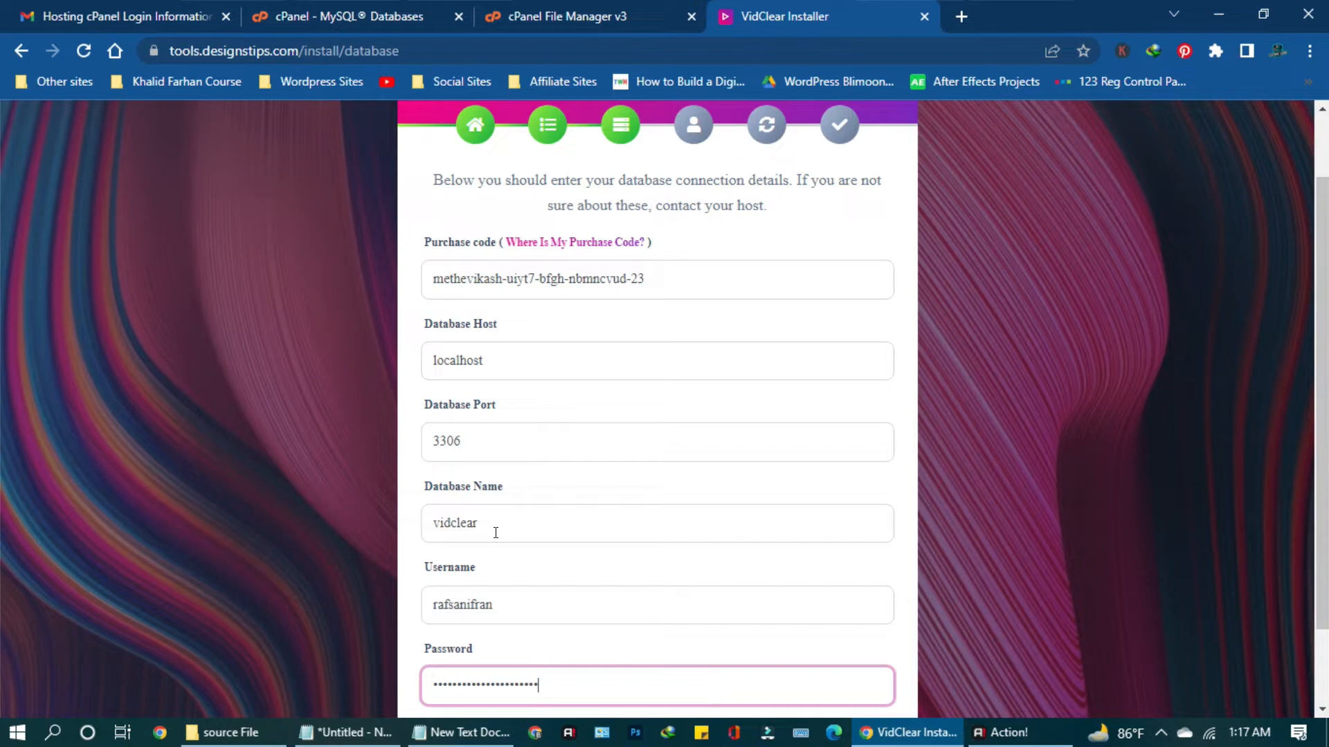
drag(494, 521, 321, 519)
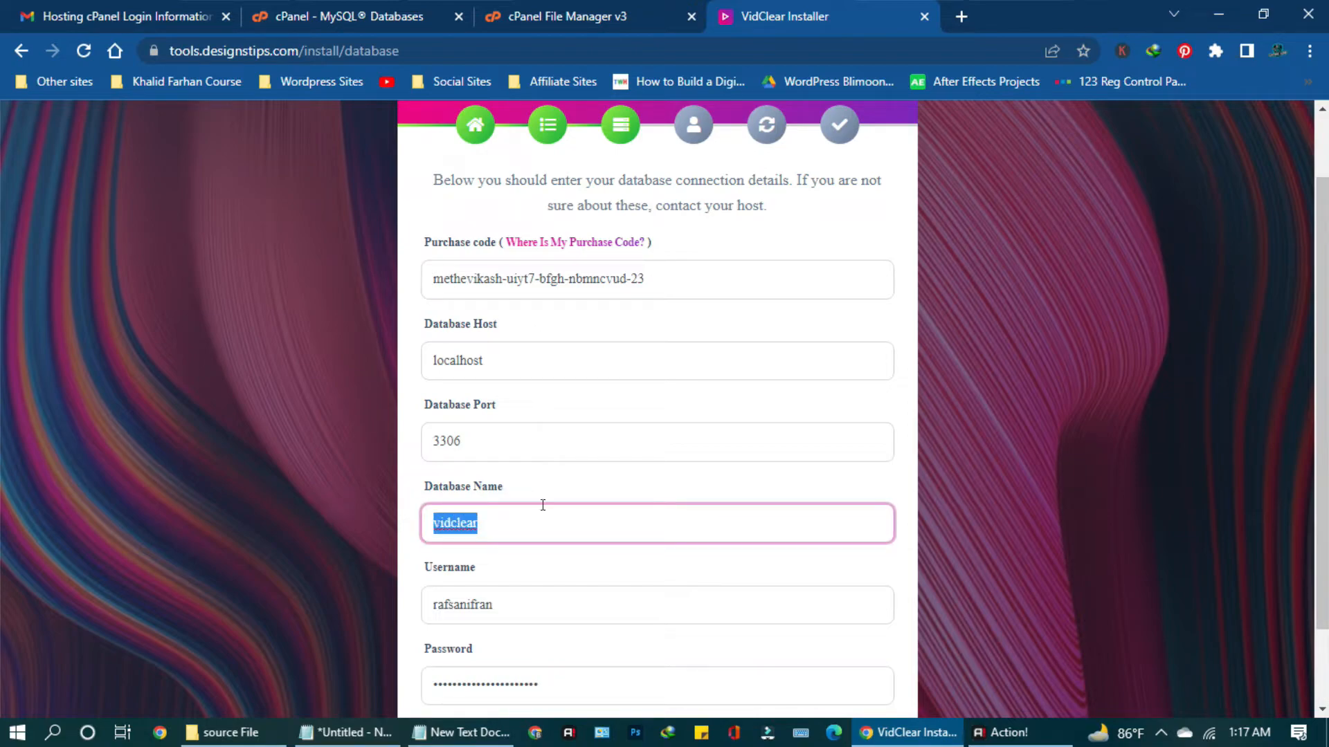
text(V)
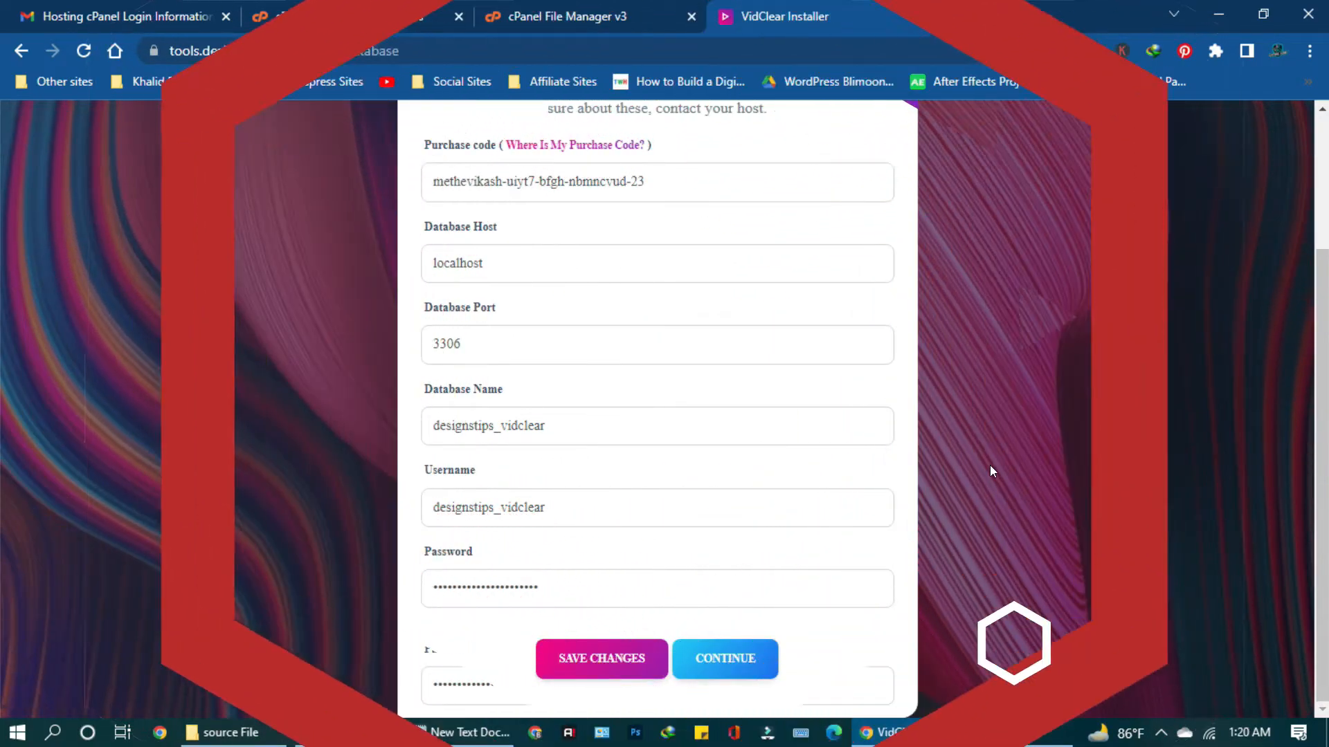
click(719, 660)
click(660, 569)
click(544, 477)
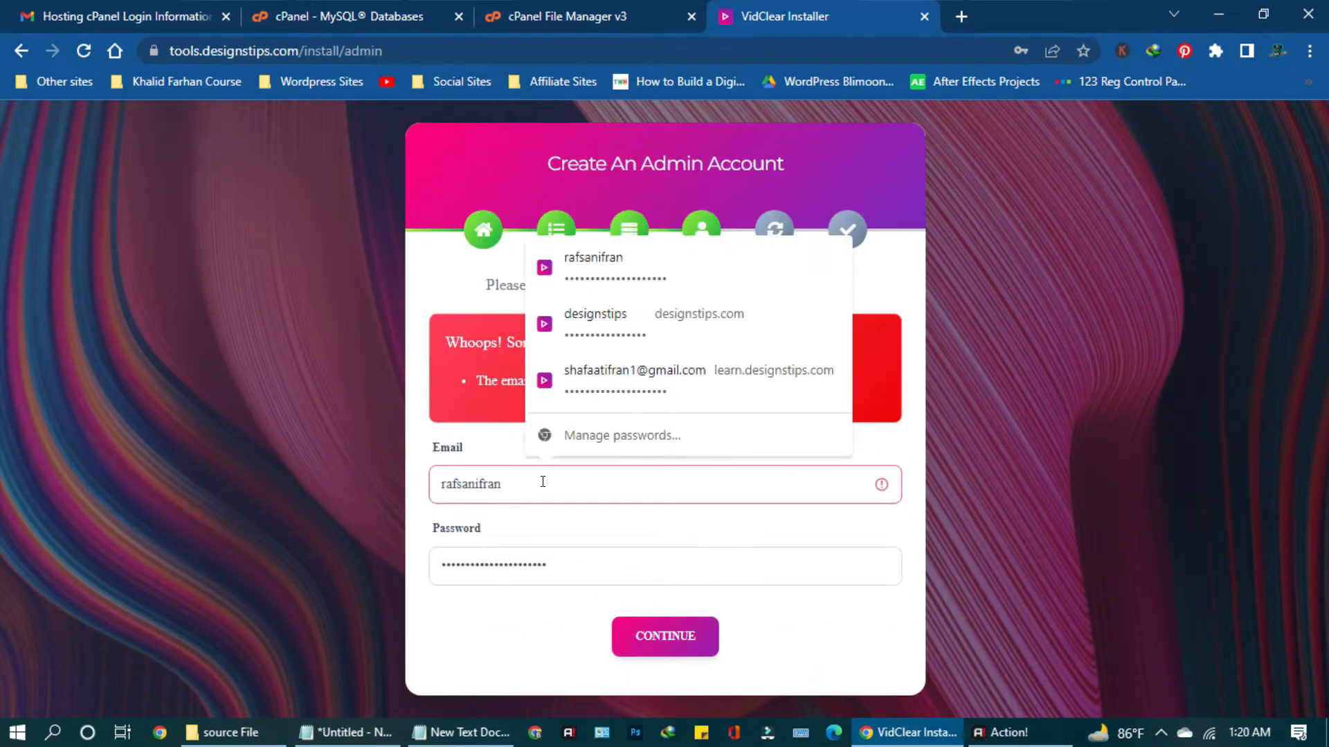
click(640, 622)
click(677, 561)
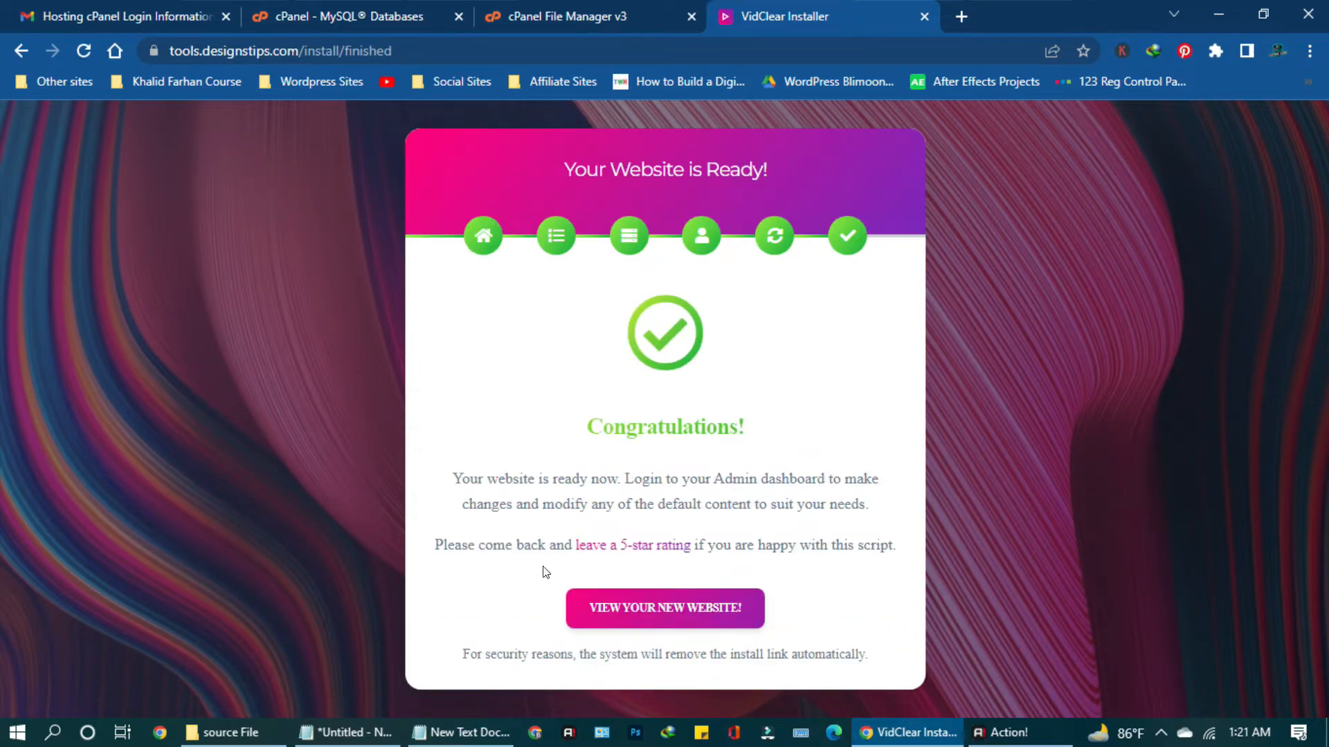
click(663, 612)
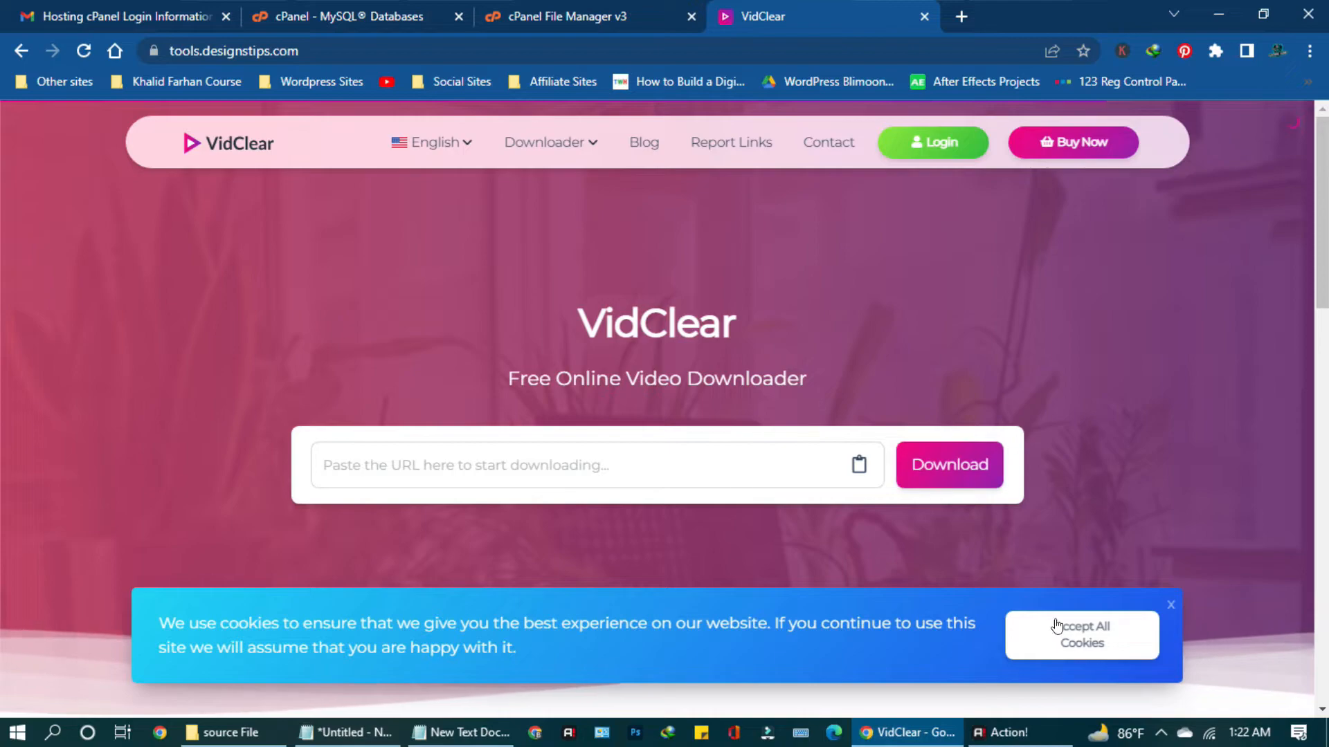
Accept the cookie notice, look over the home page, and open the Login page.
click(1081, 636)
scroll(819, 505, down, 7)
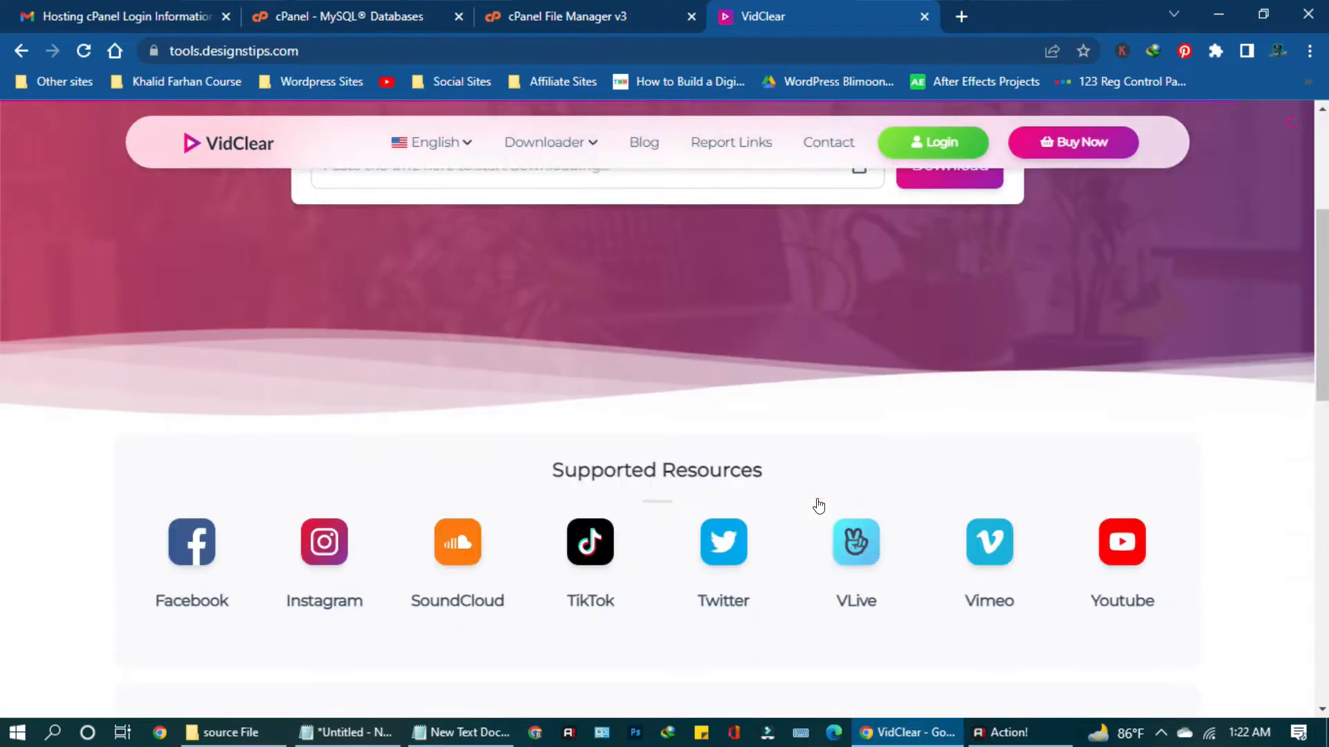
scroll(819, 504, up, 4)
scroll(765, 489, down, 12)
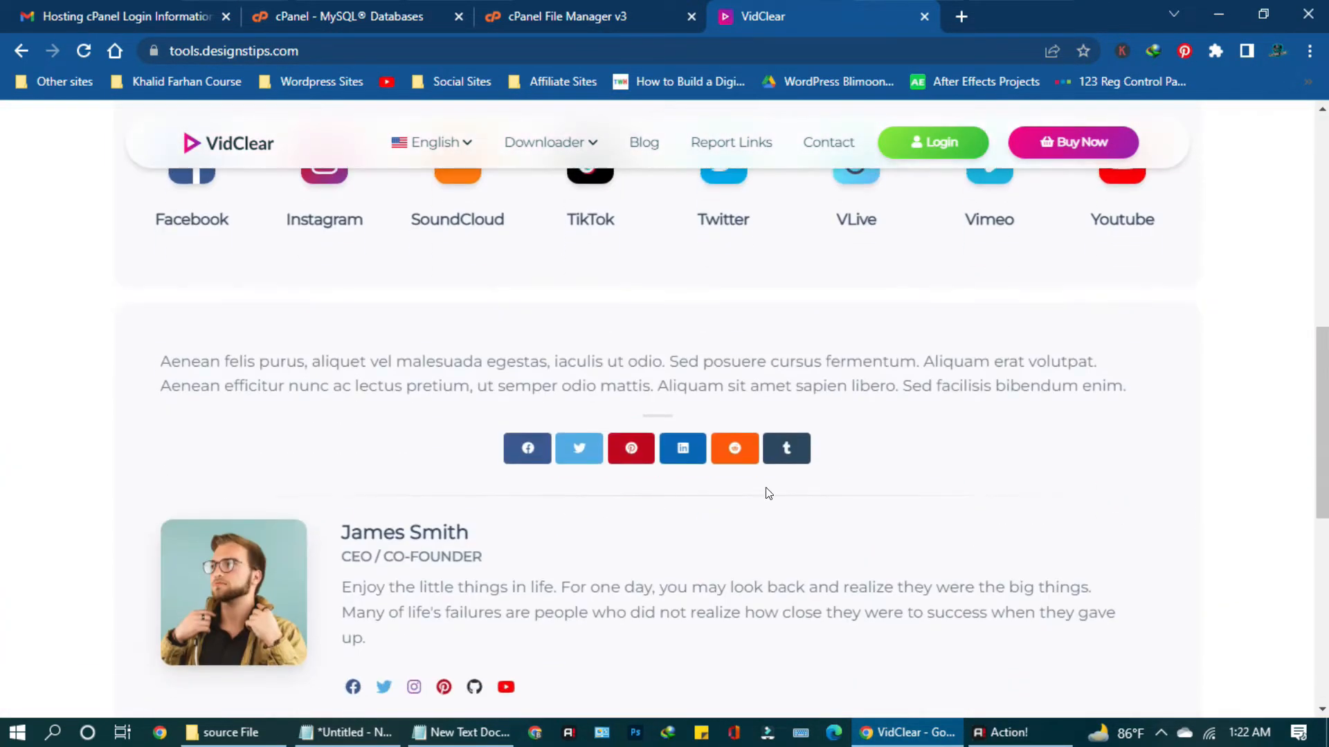
scroll(612, 530, up, 2)
scroll(612, 530, up, 12)
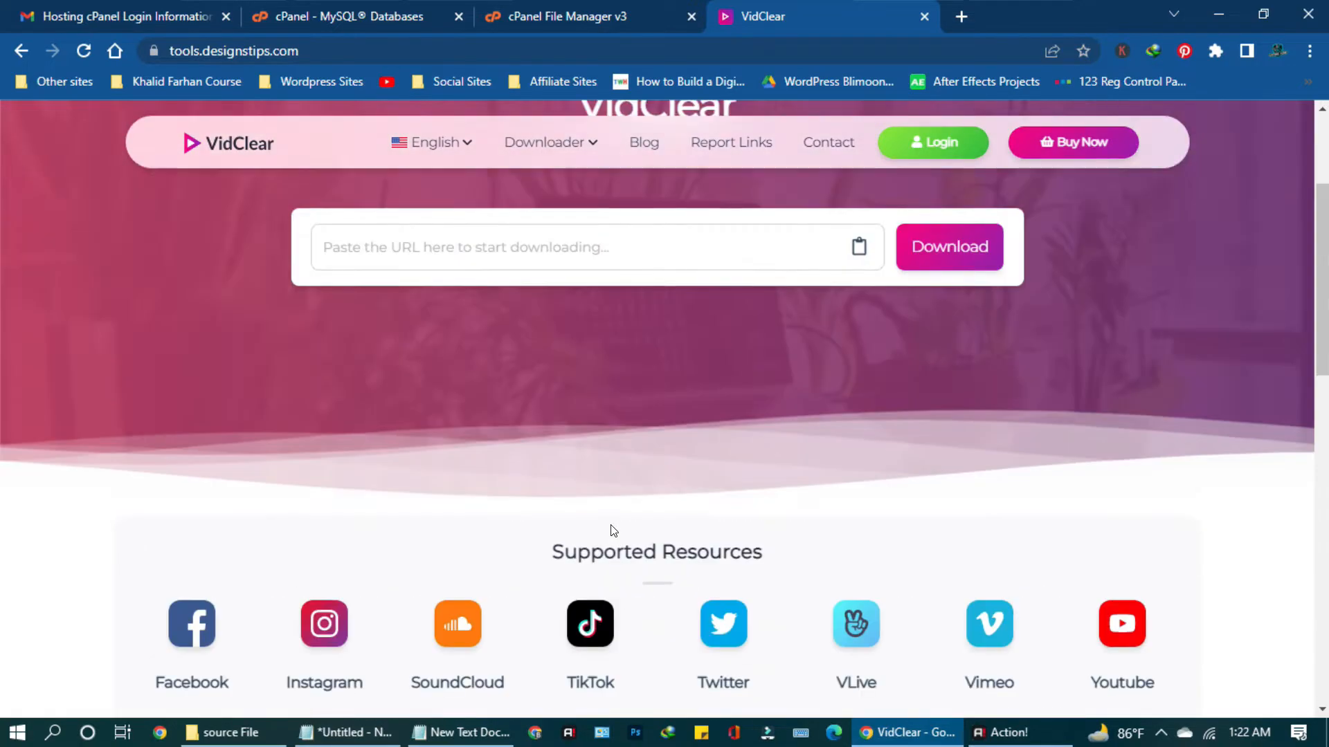
click(937, 145)
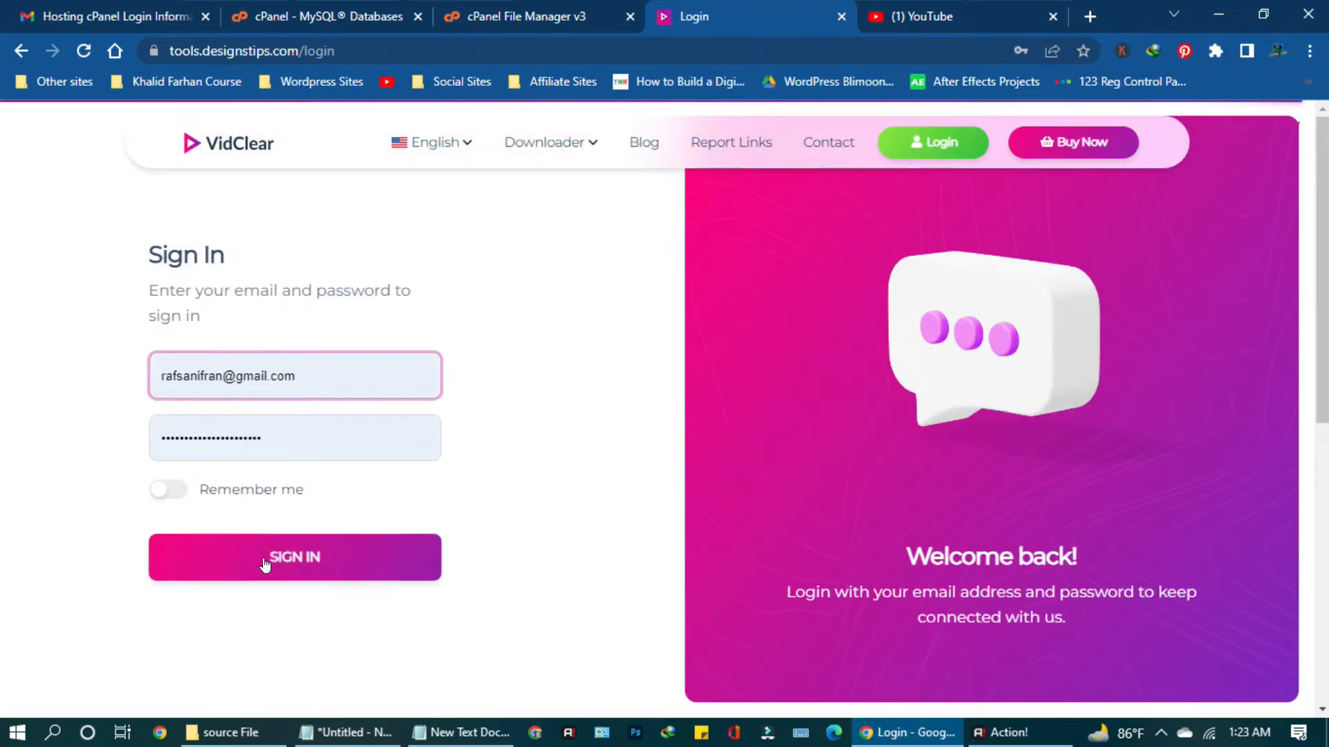
Sign in as admin with Remember me turned on and the account password entered.
click(169, 489)
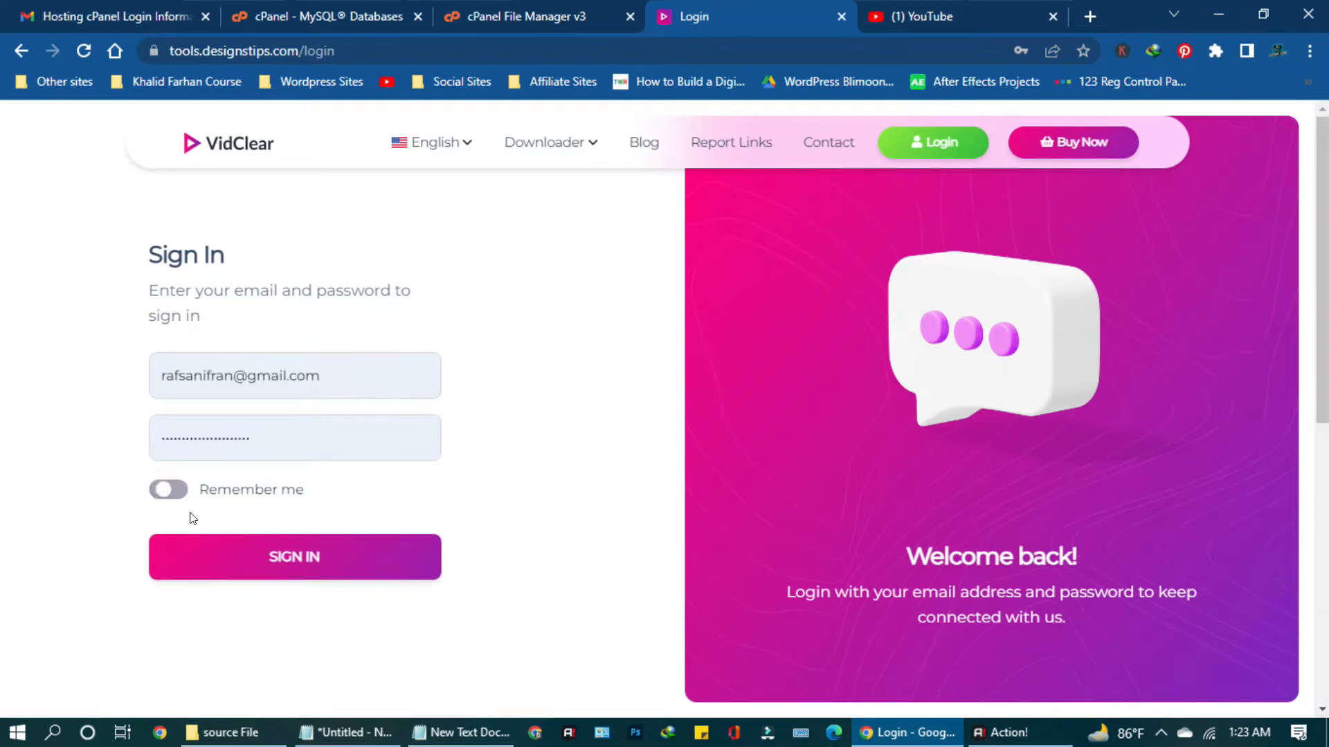
click(272, 558)
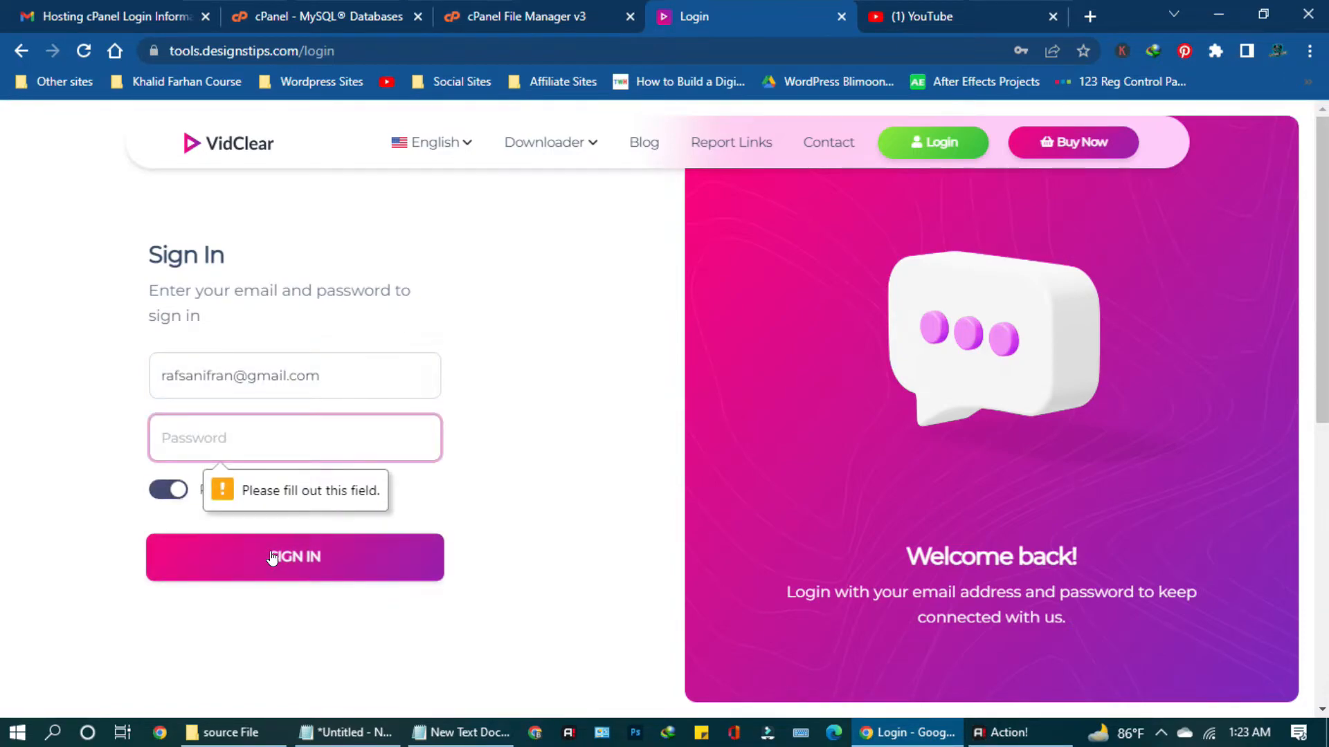
click(266, 424)
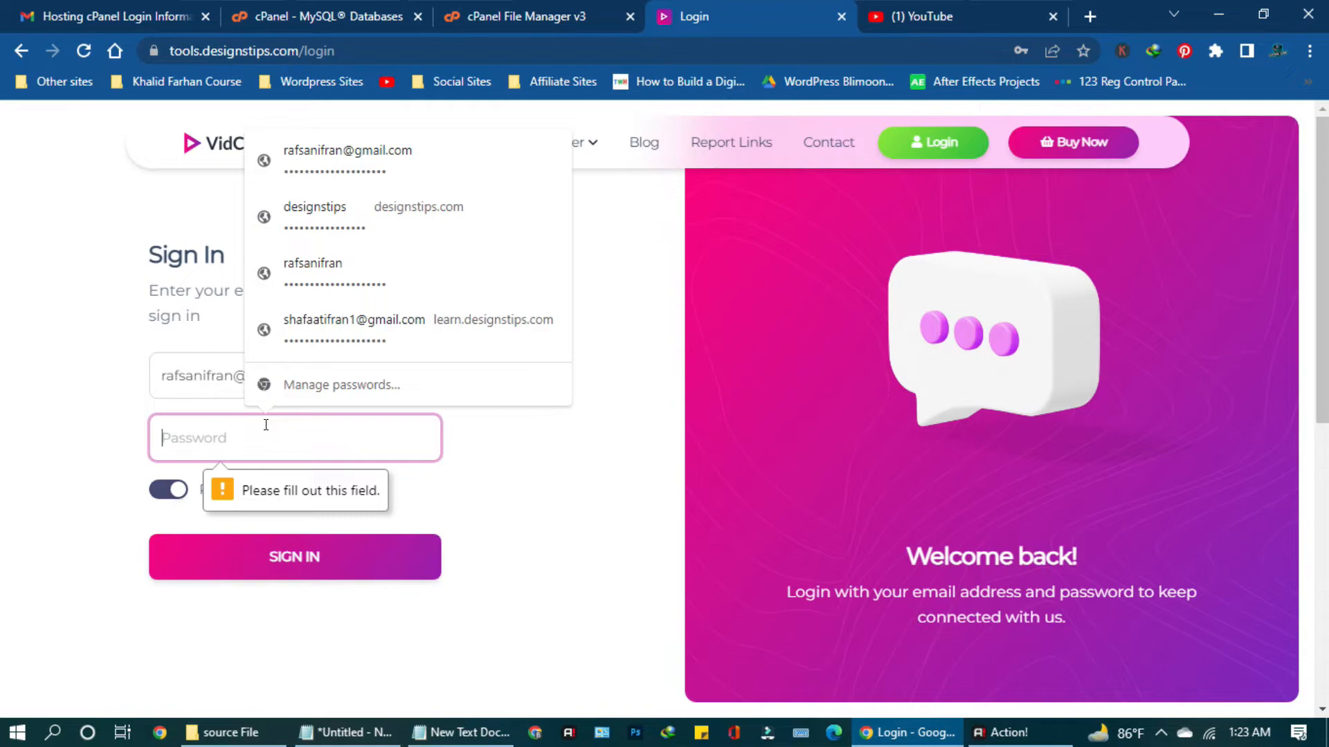
text(••)
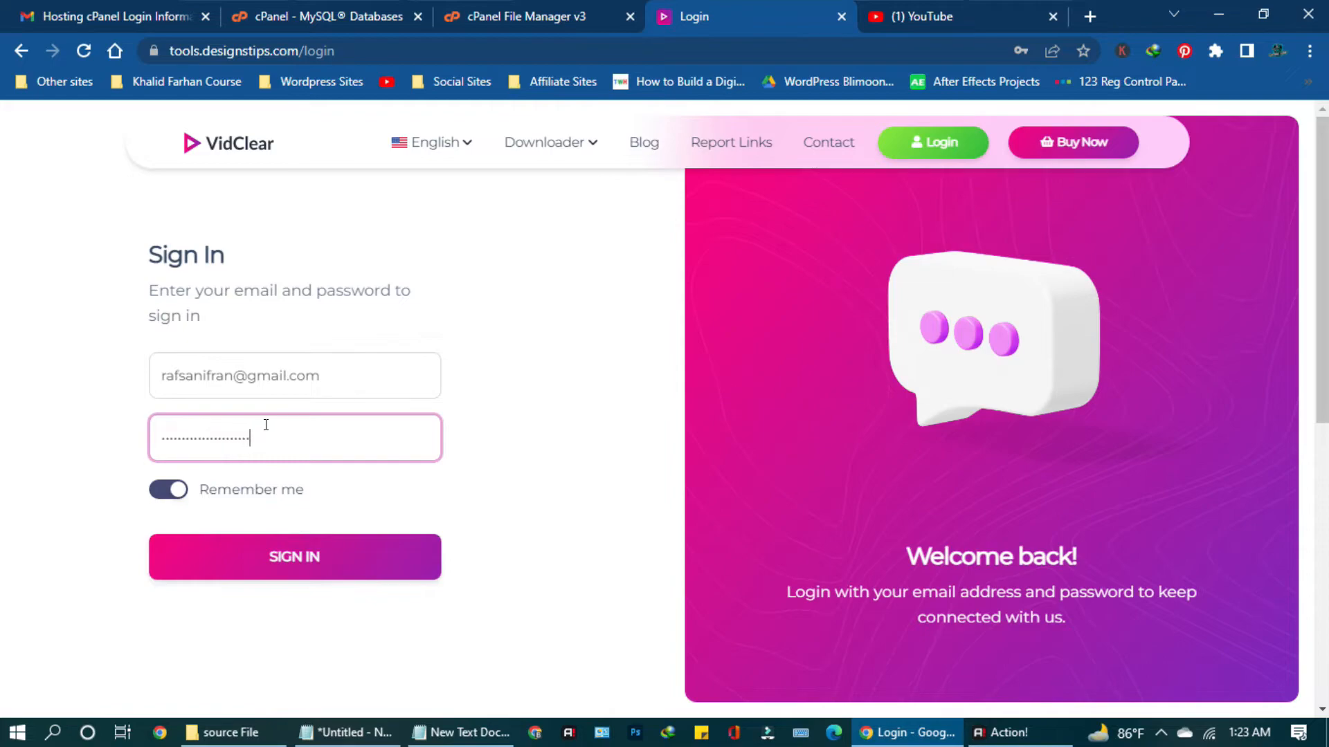
click(330, 558)
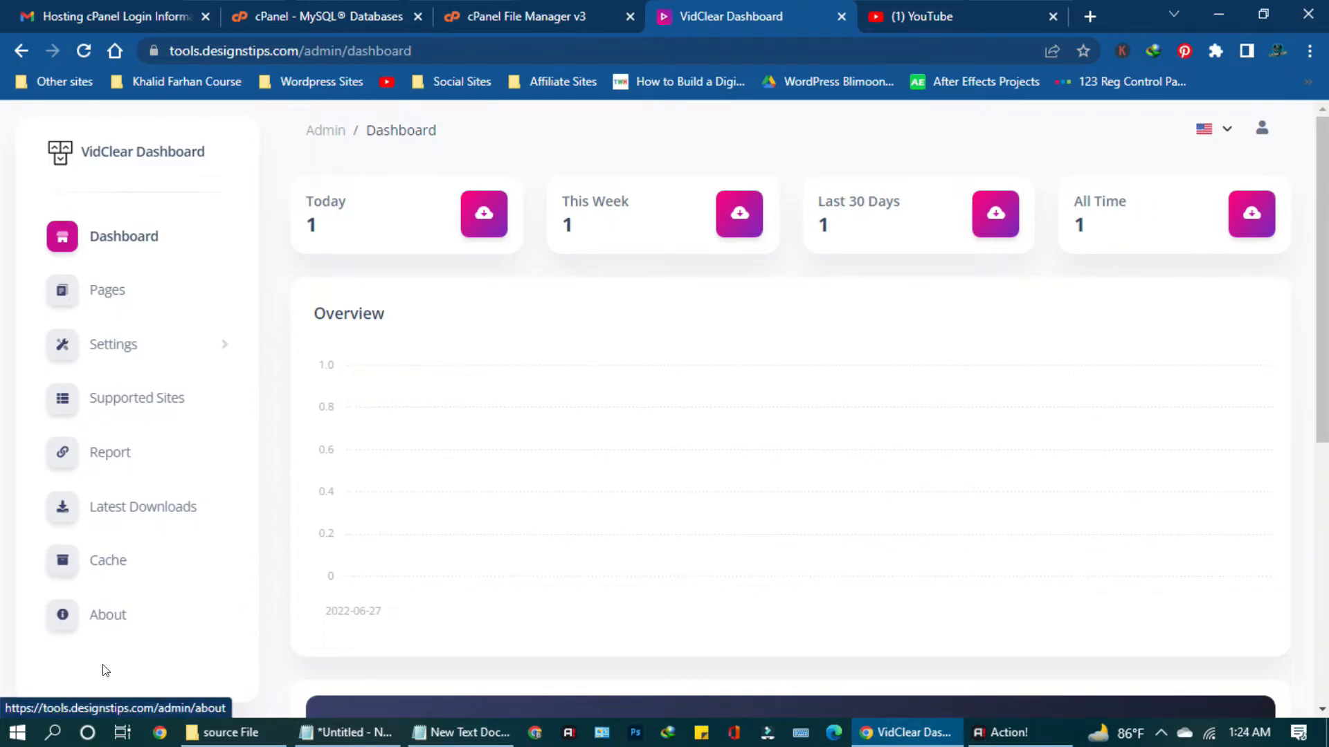
Review the Supported Sites list, then clear all stored caches.
click(110, 406)
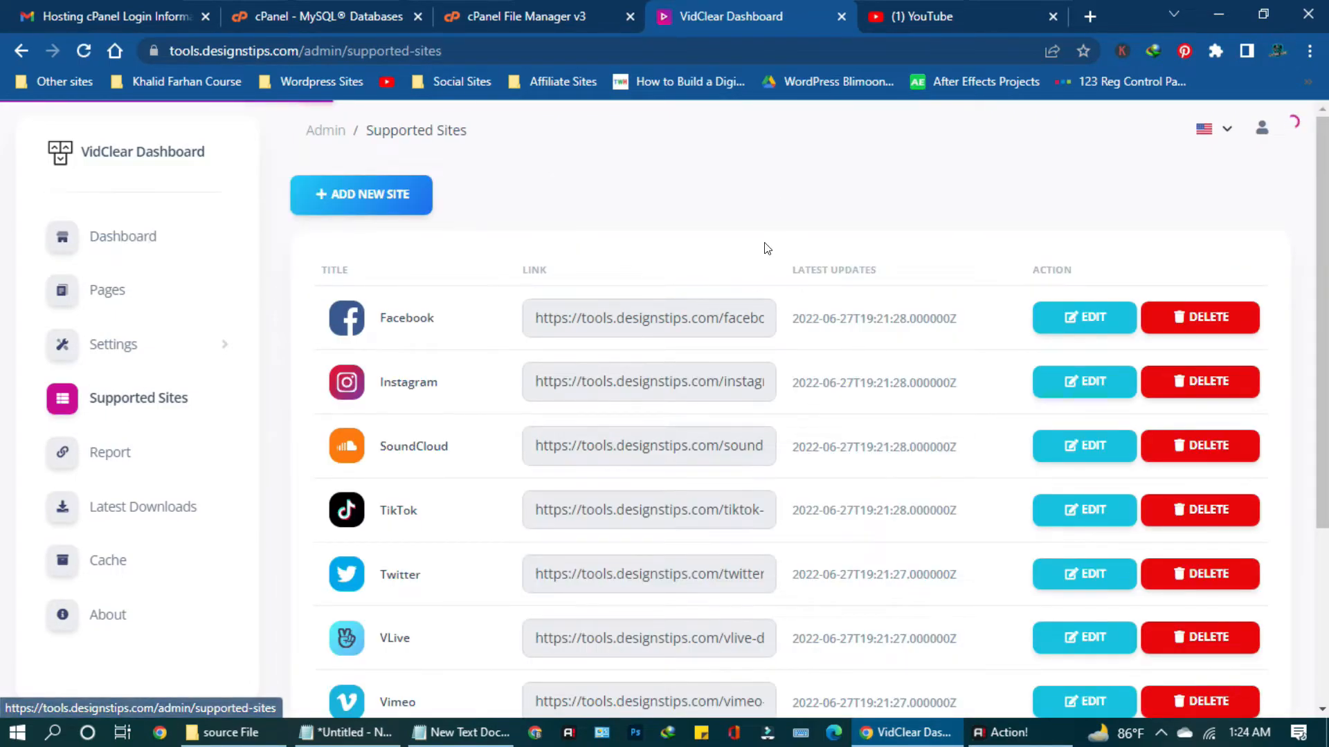
scroll(776, 209, down, 3)
scroll(773, 205, up, 3)
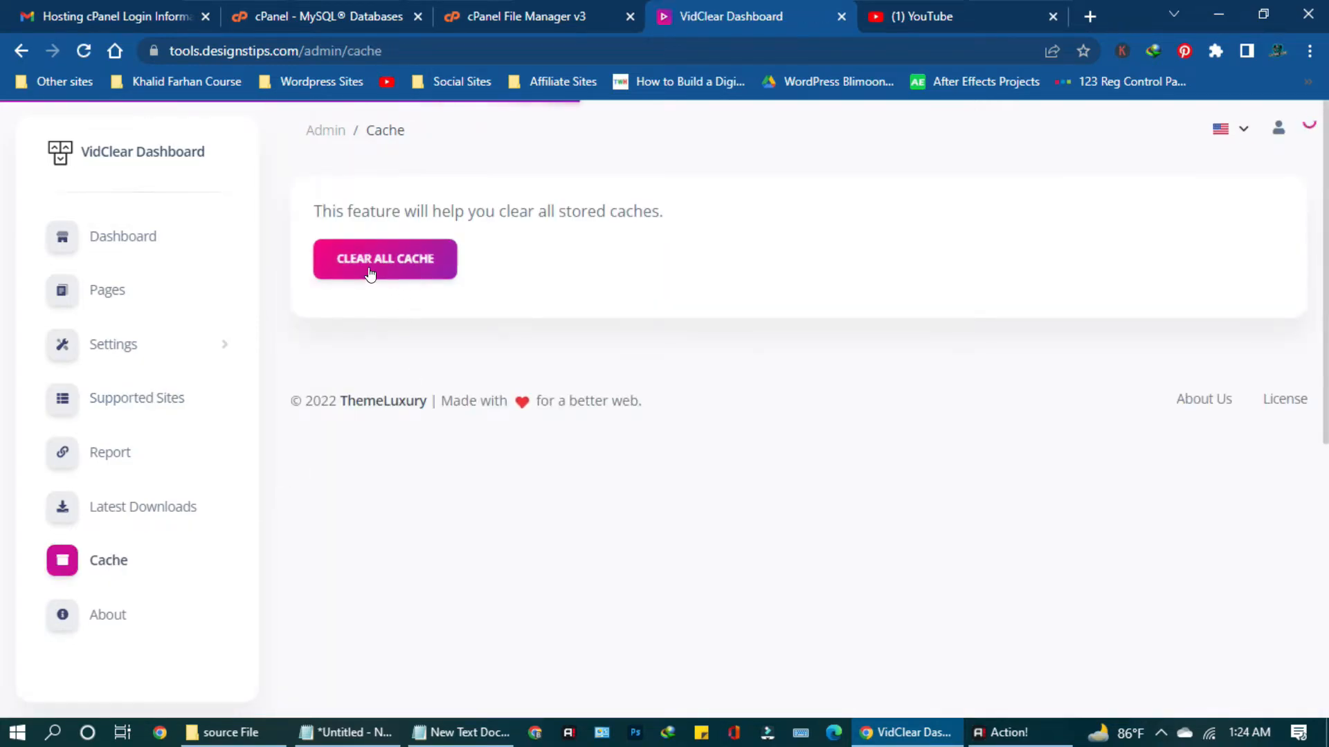
click(350, 263)
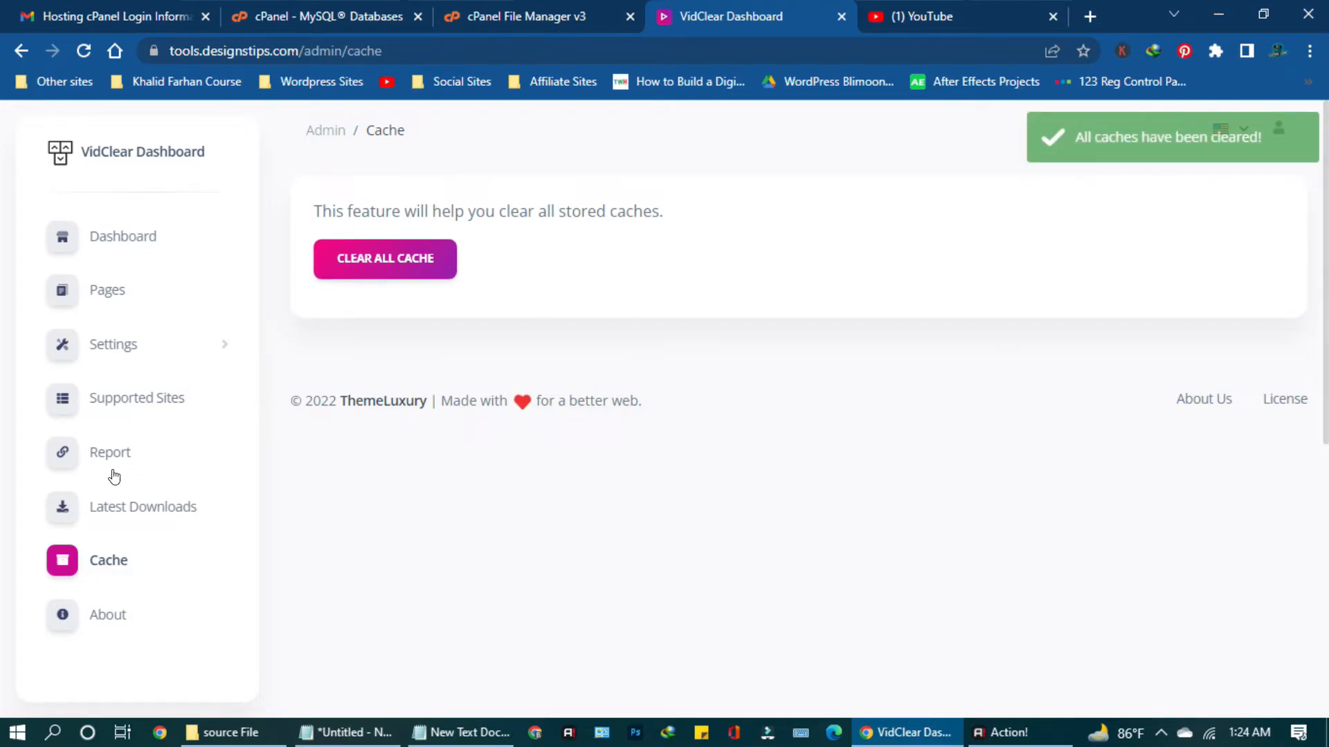
Look through the Settings sections, collapse them, and open the Pages list.
click(124, 348)
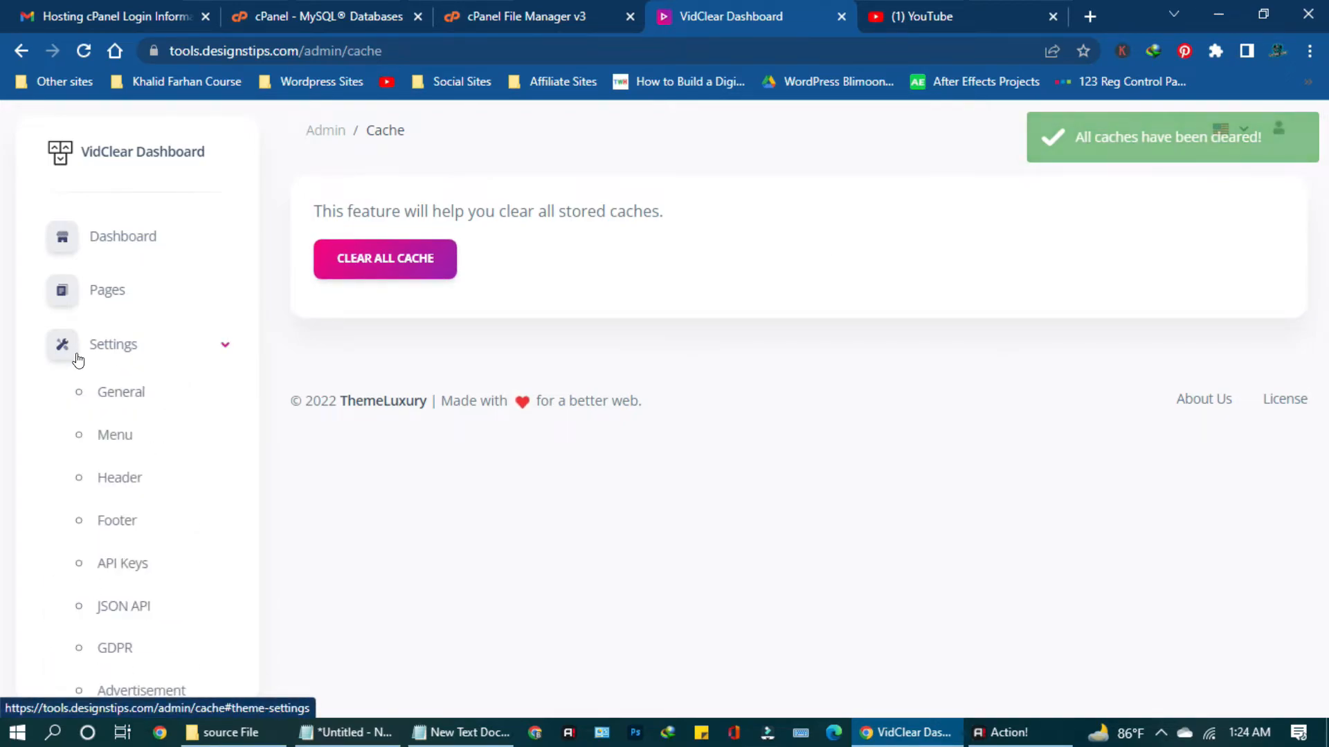
scroll(153, 494, down, 2)
scroll(153, 494, down, 4)
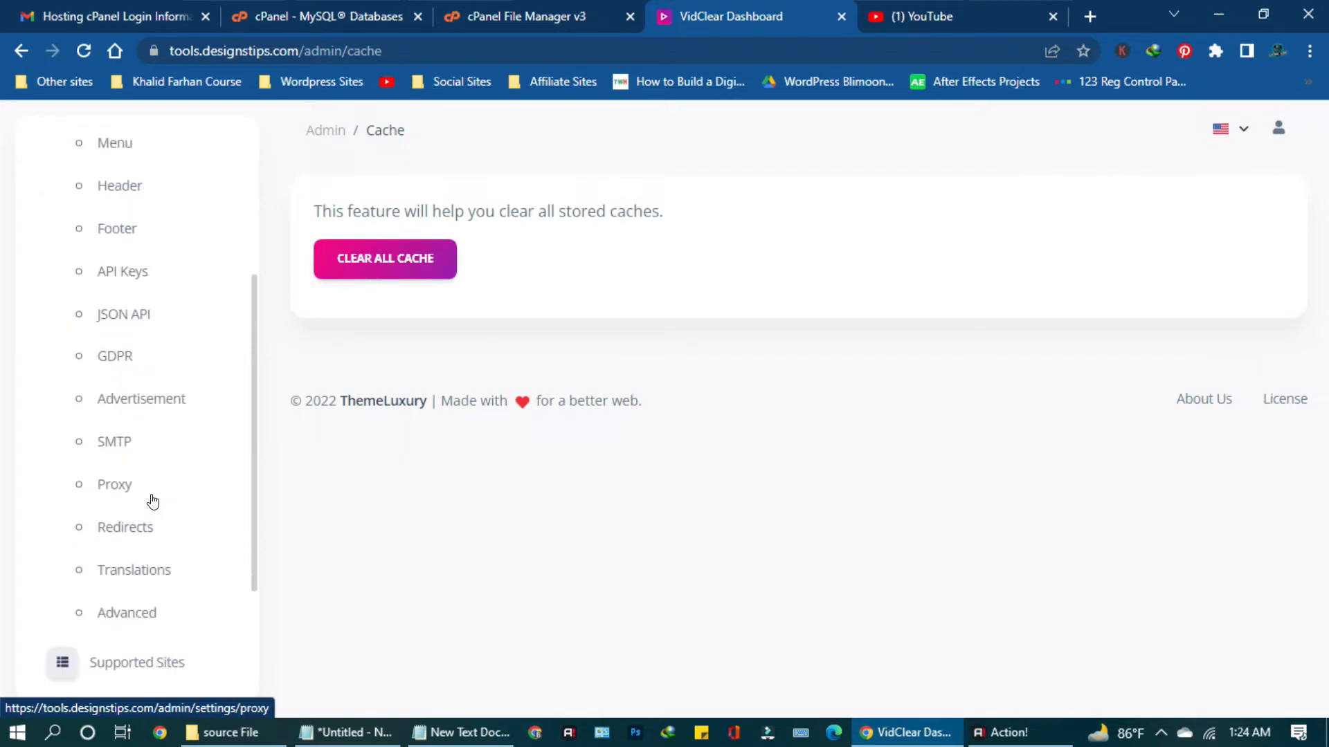
scroll(131, 522, up, 6)
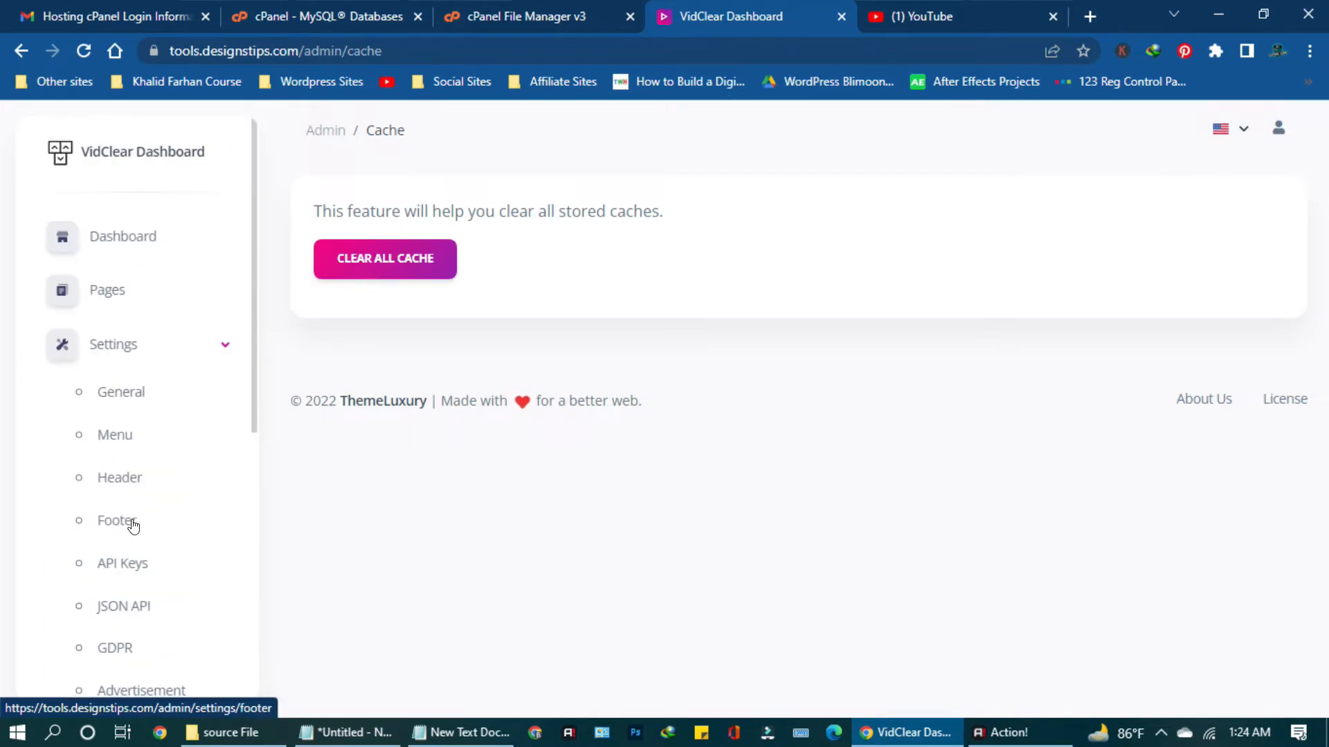
click(163, 357)
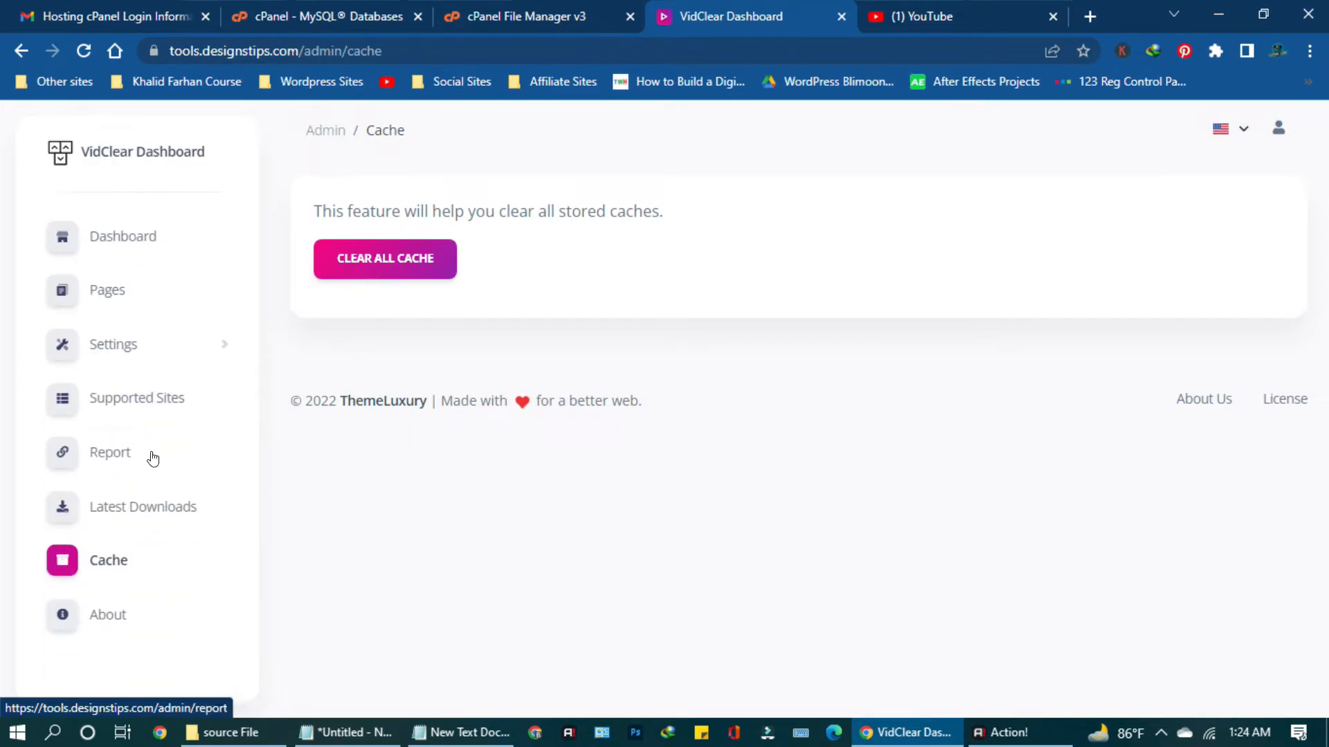
click(101, 290)
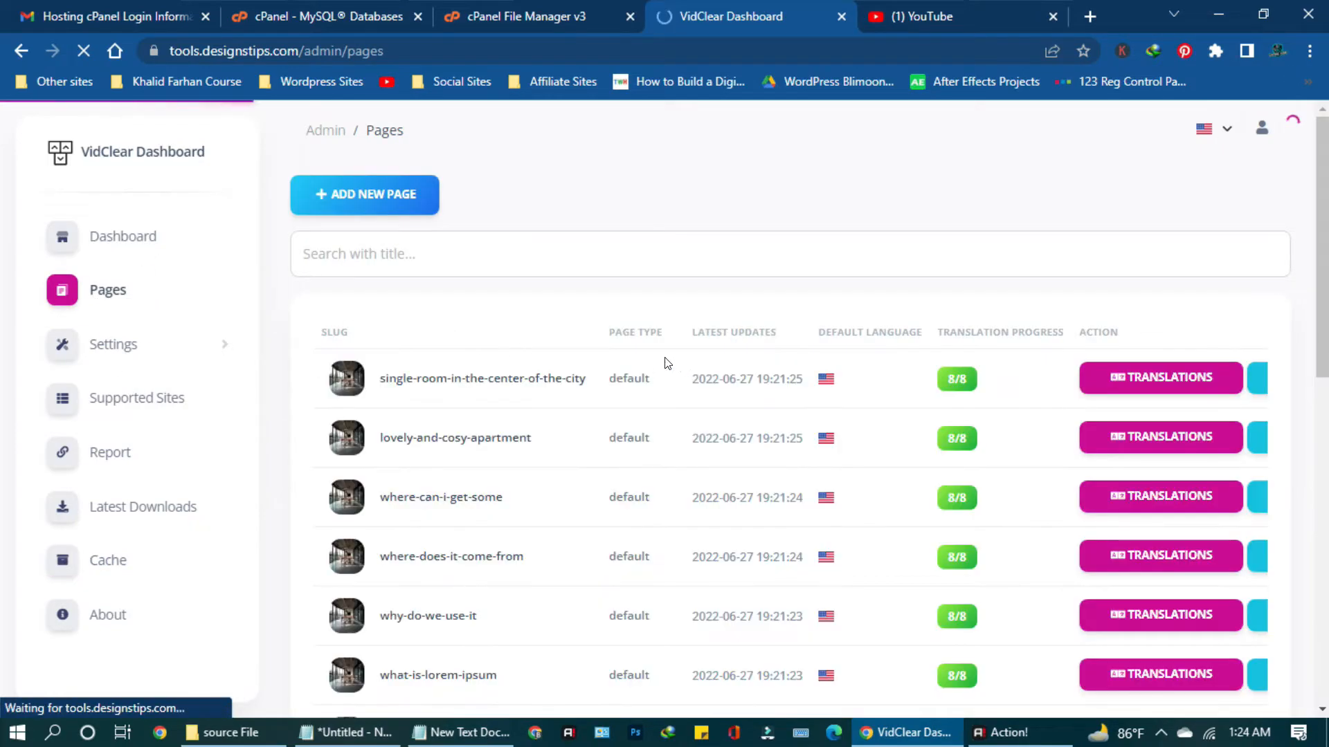
Scroll the Pages list and open the Advanced custom script settings under Settings.
scroll(647, 350, down, 4)
scroll(648, 351, down, 7)
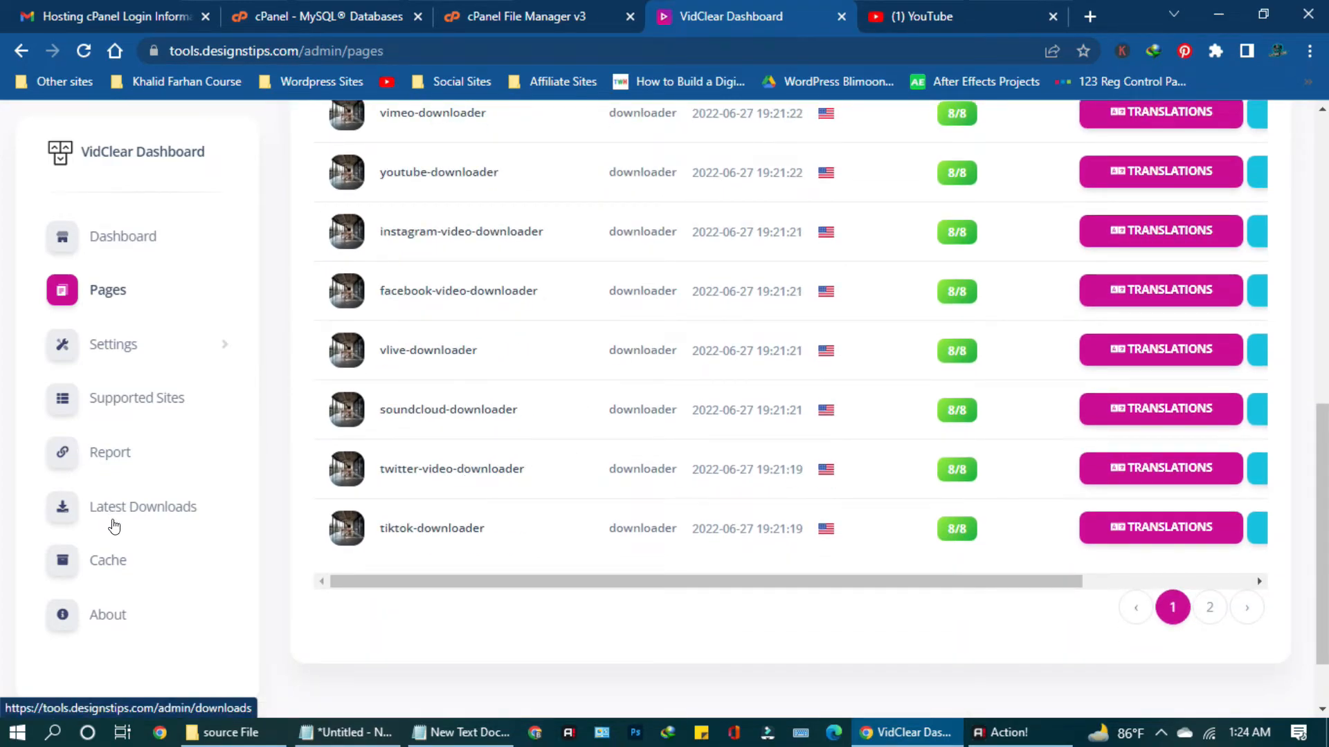
click(86, 353)
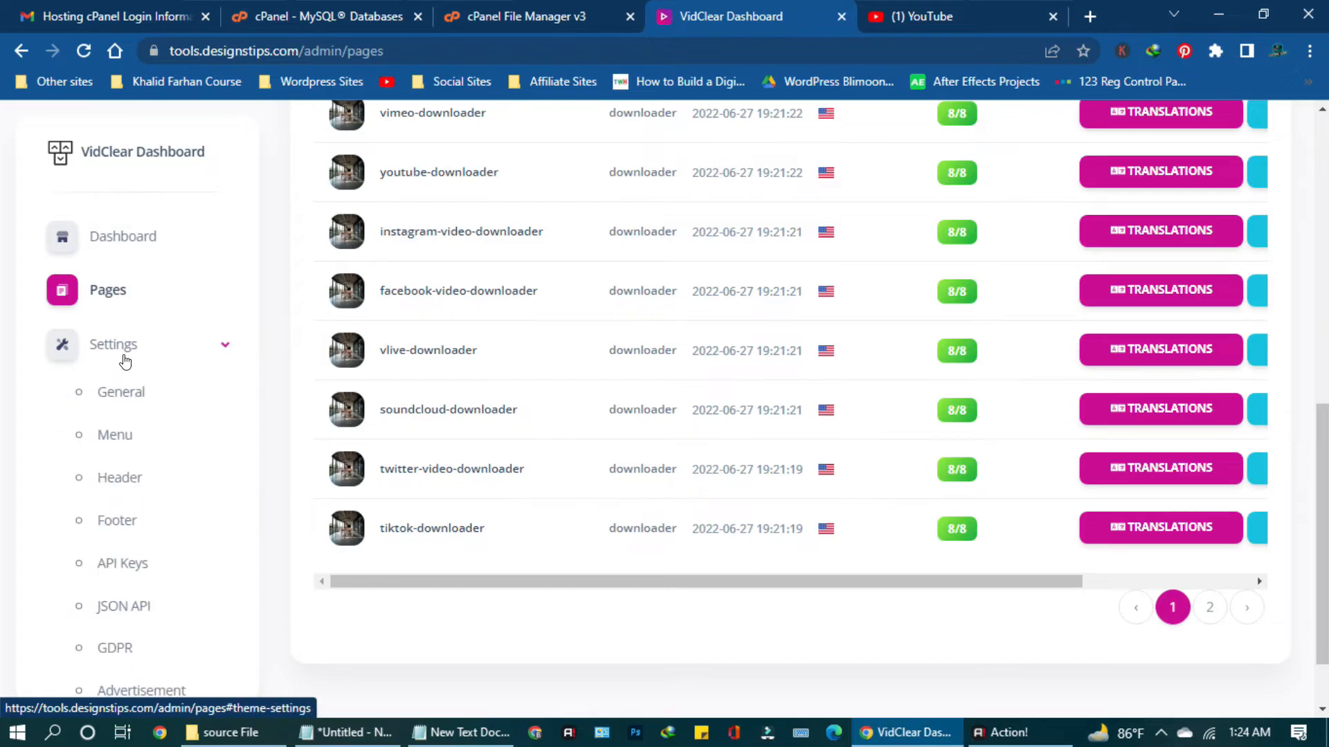
scroll(140, 512, down, 3)
scroll(141, 512, down, 3)
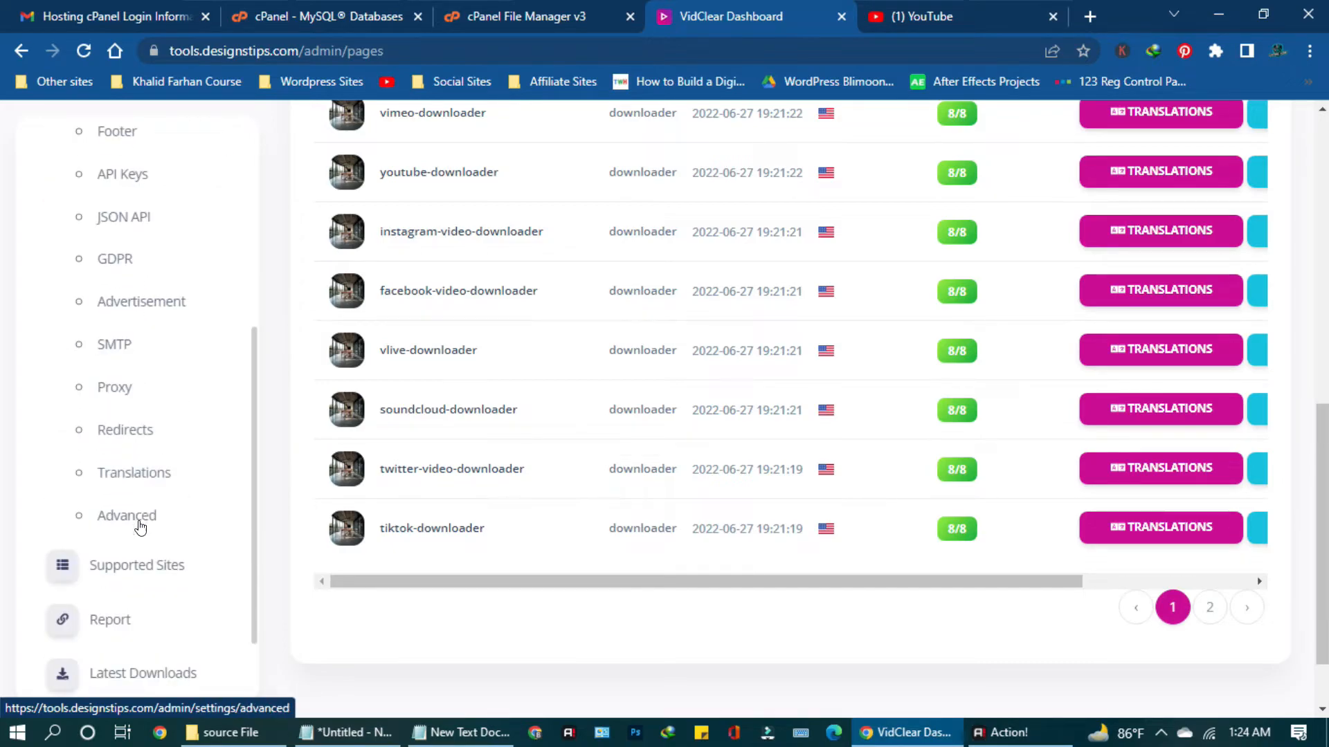
click(139, 524)
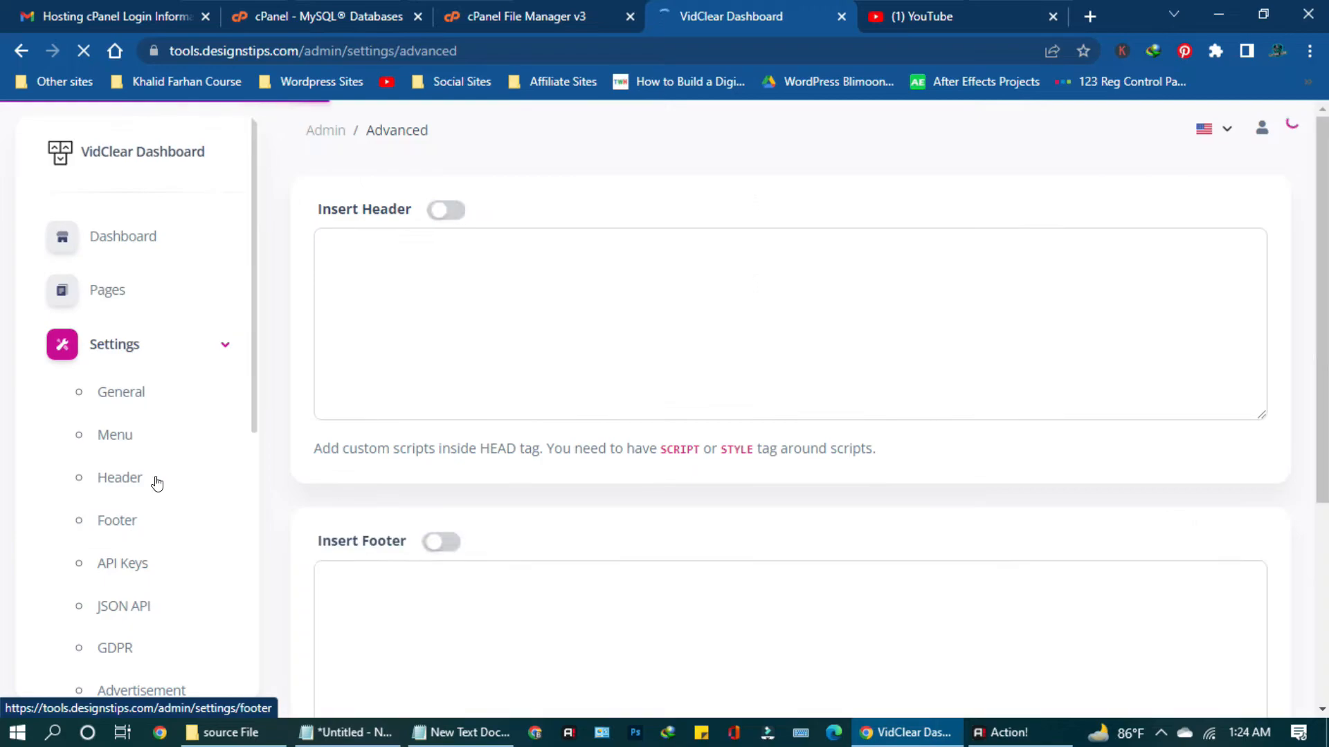
Read through the Advanced and API Keys settings for reCAPTCHA and Facebook/Instagram cookies, then collapse Settings.
scroll(466, 305, down, 5)
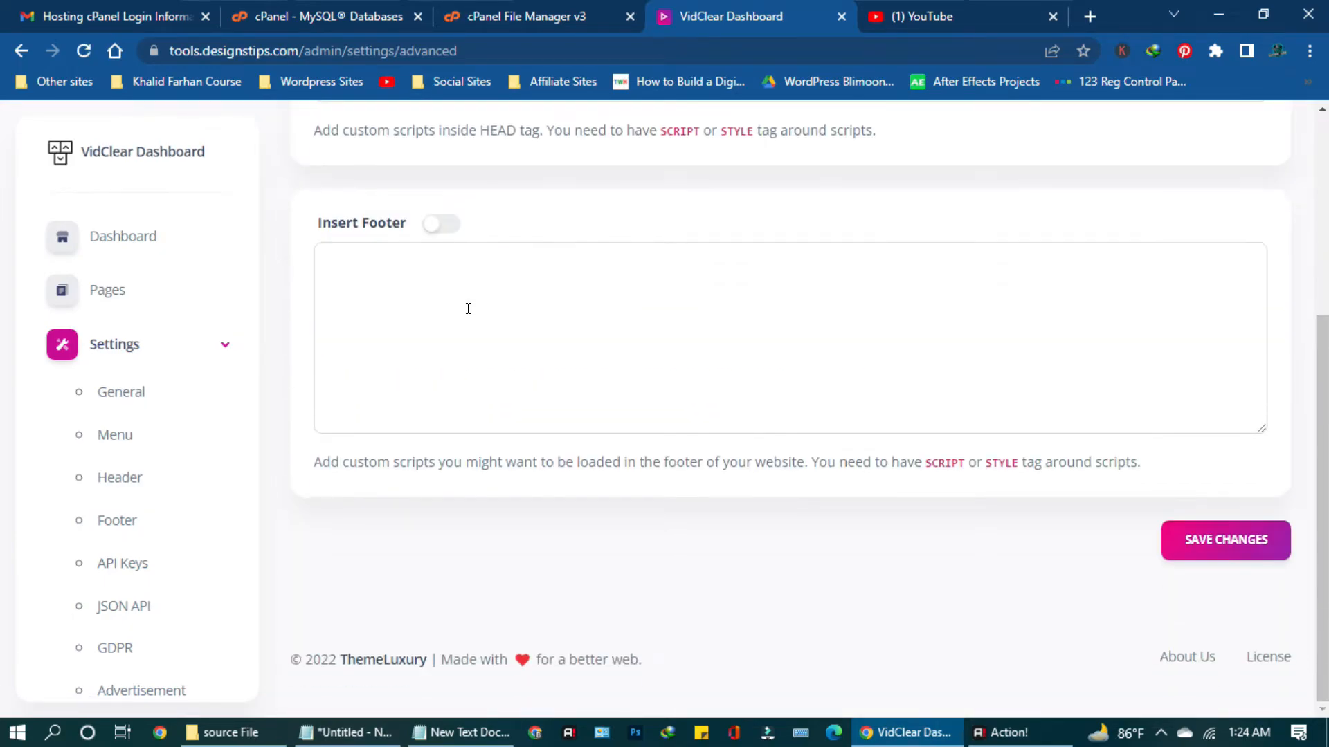
scroll(187, 469, down, 4)
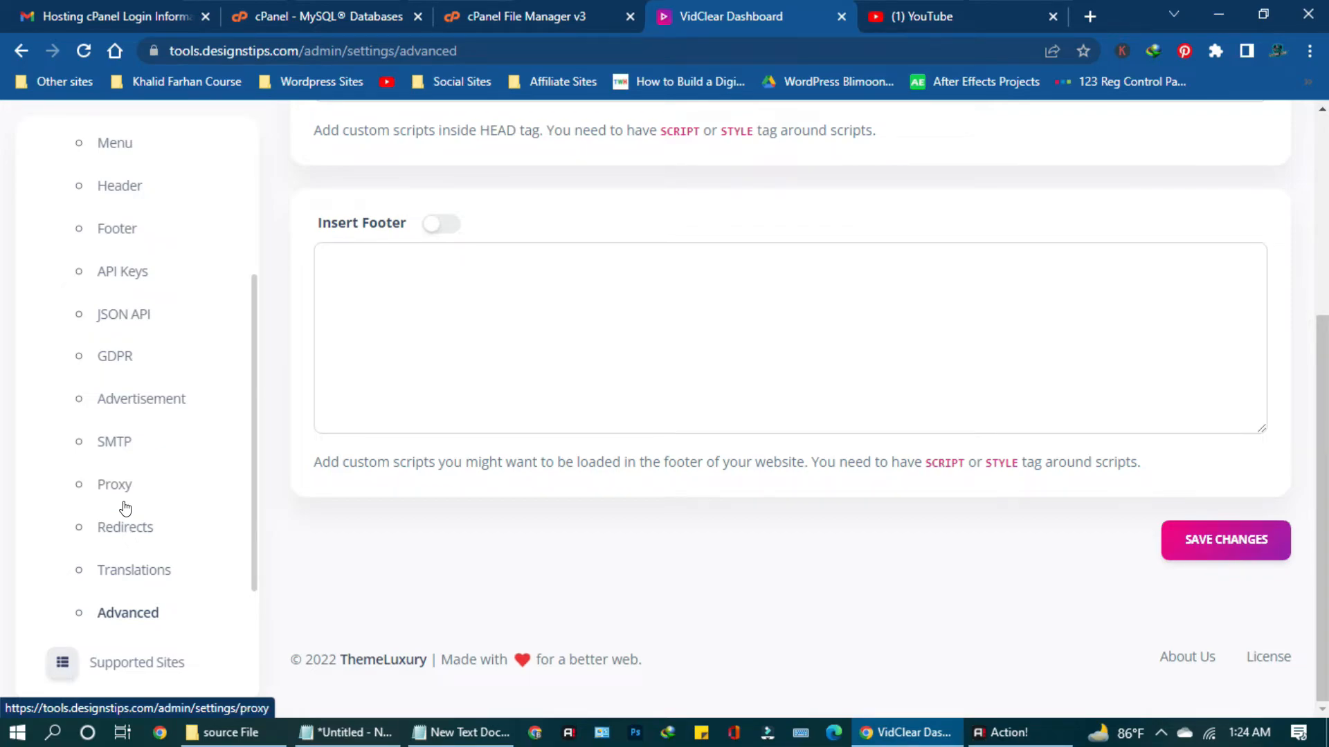
scroll(111, 449, up, 1)
scroll(114, 377, up, 1)
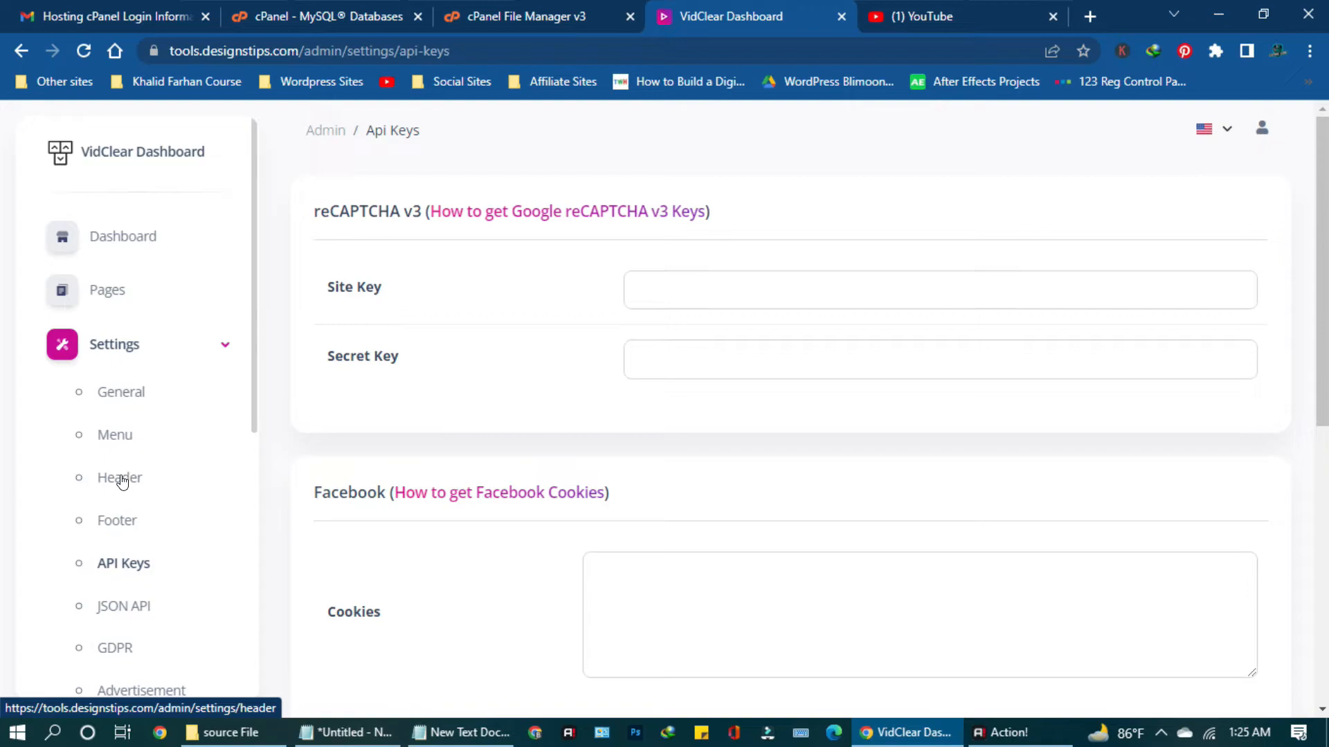
scroll(697, 519, down, 7)
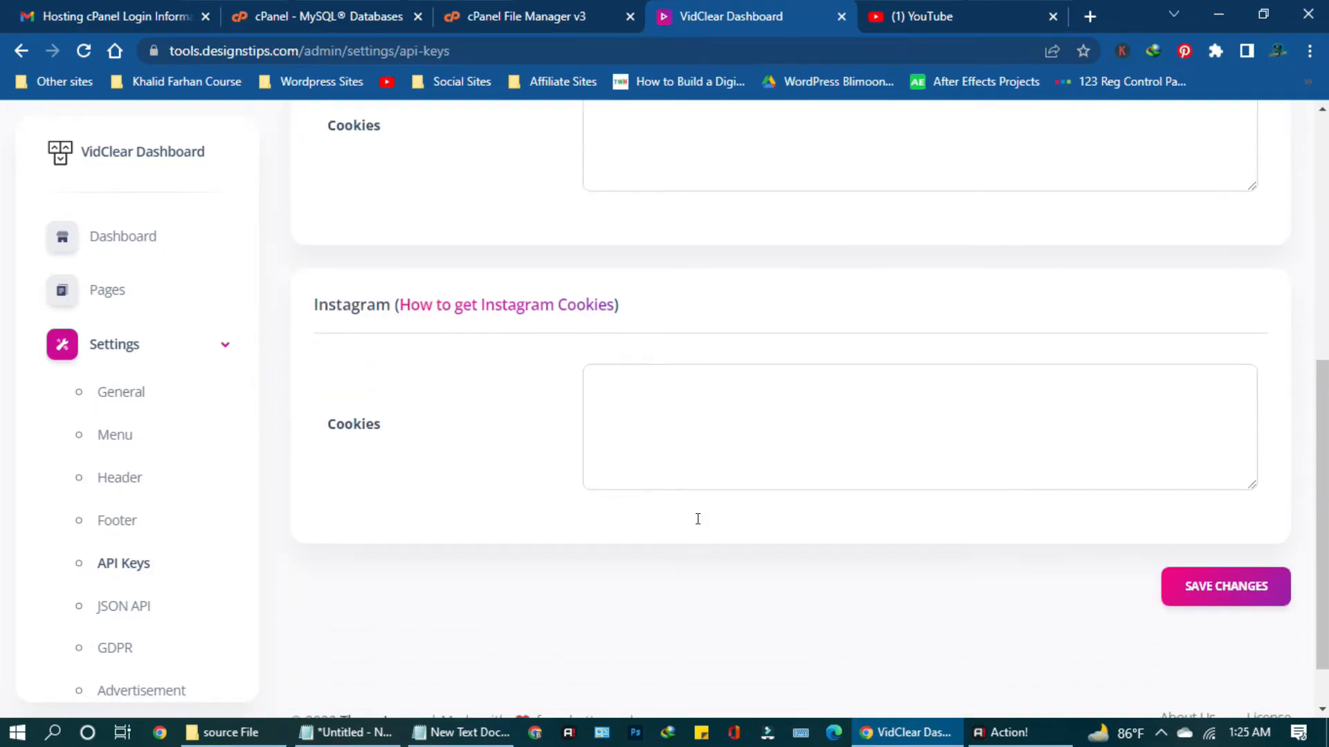
scroll(697, 536, up, 7)
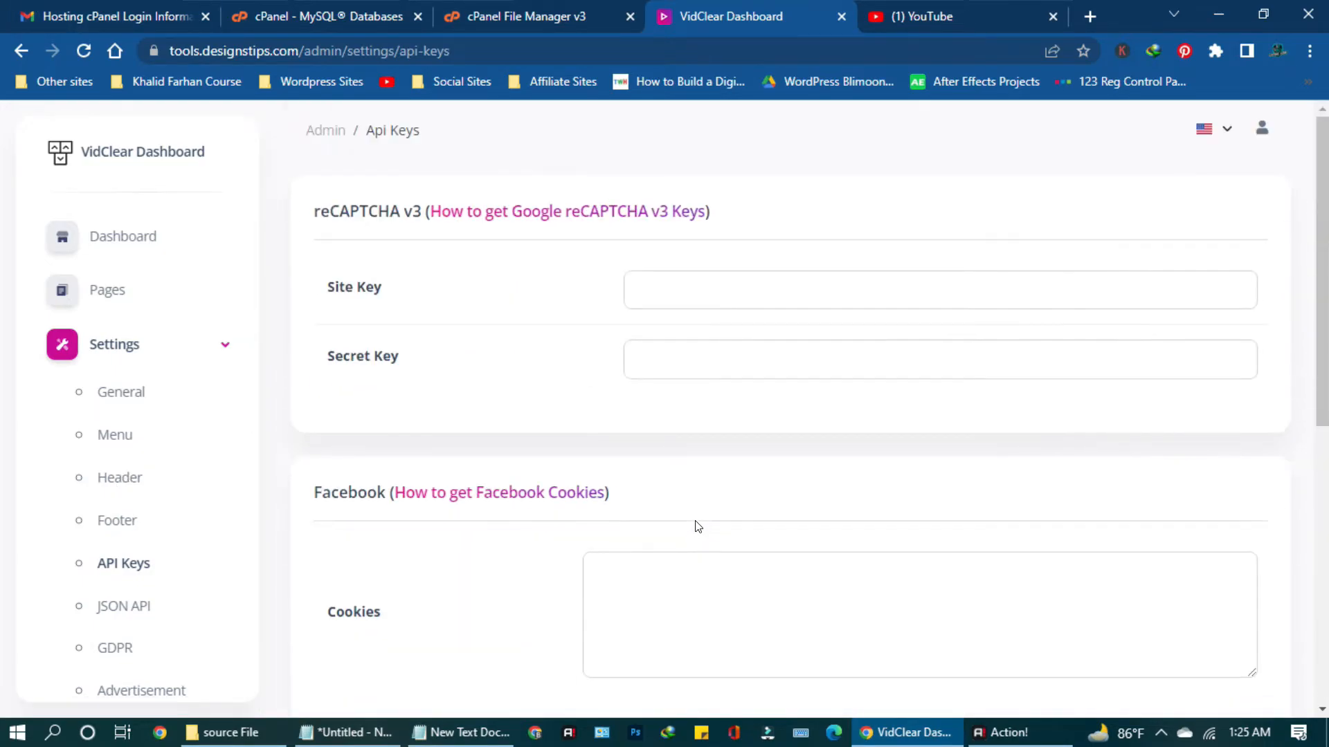
click(169, 344)
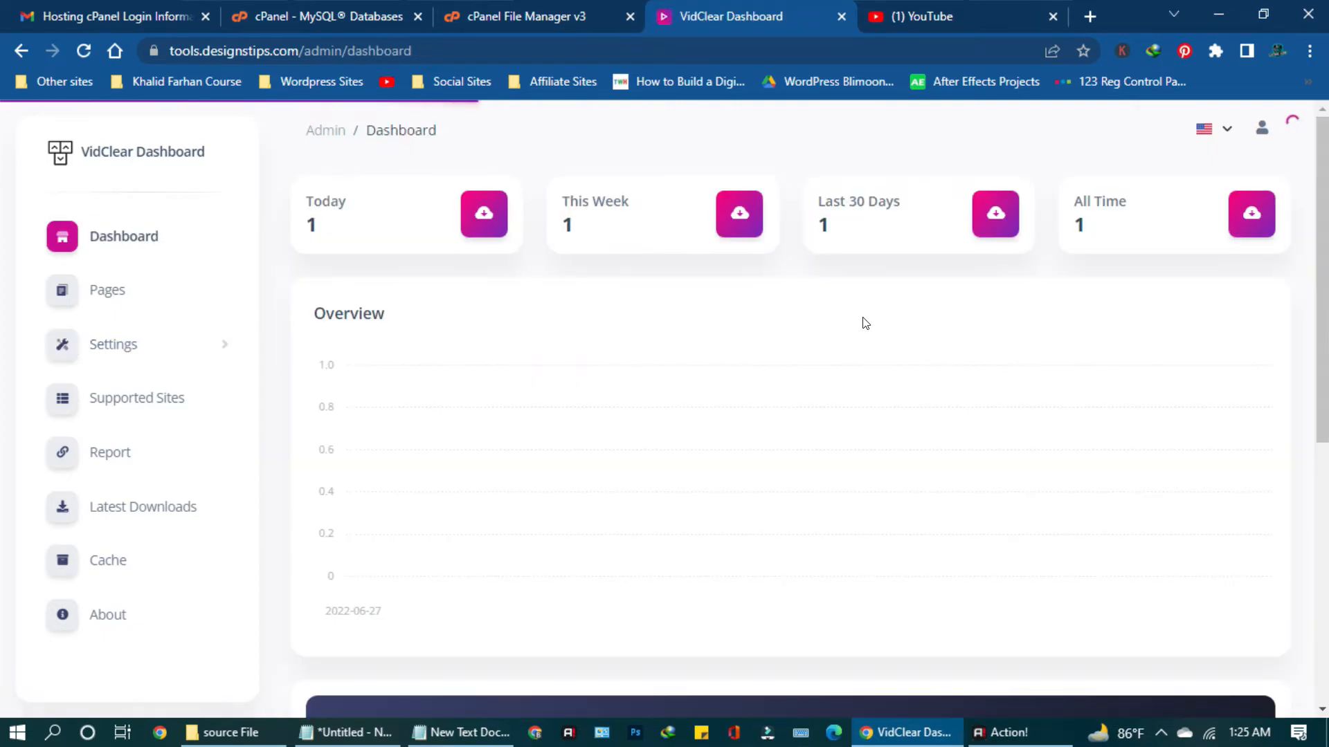
Open the public VidClear website in a new tab via the account menu's Go to Website.
scroll(865, 322, down, 6)
scroll(865, 323, down, 2)
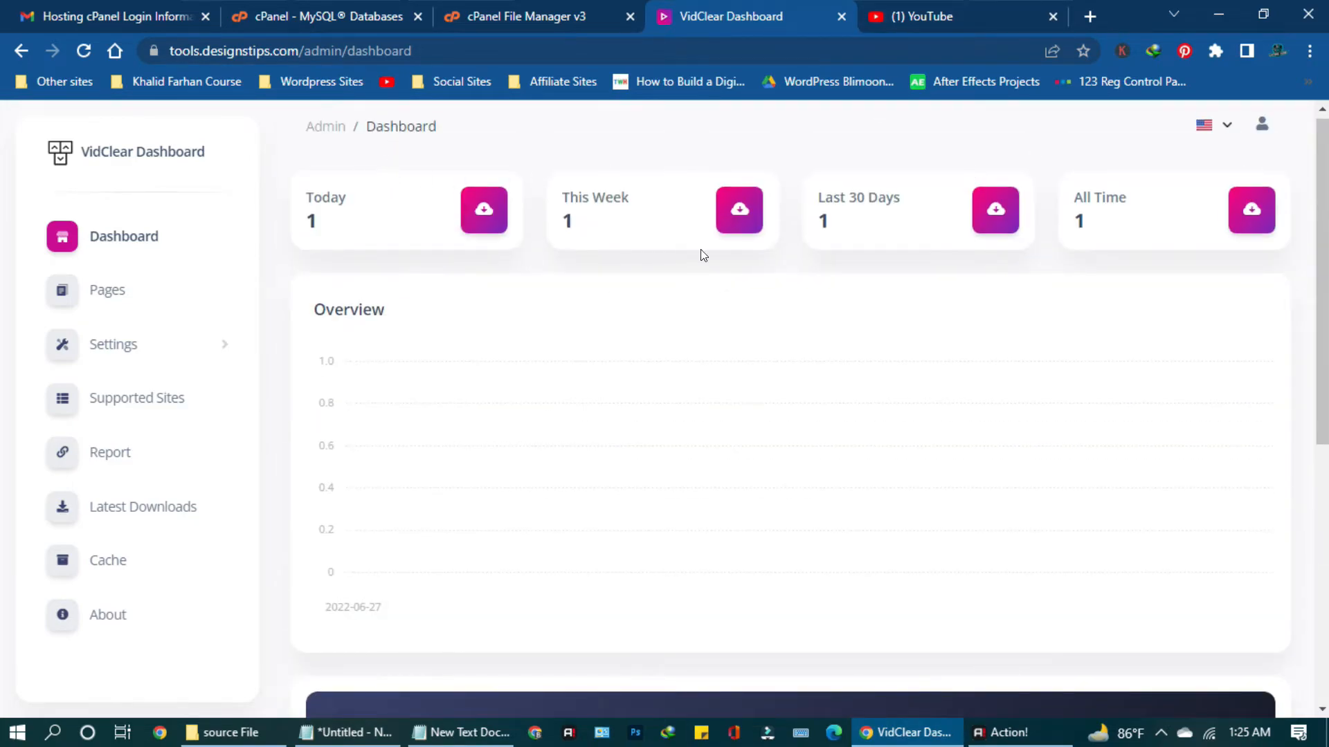
click(1261, 130)
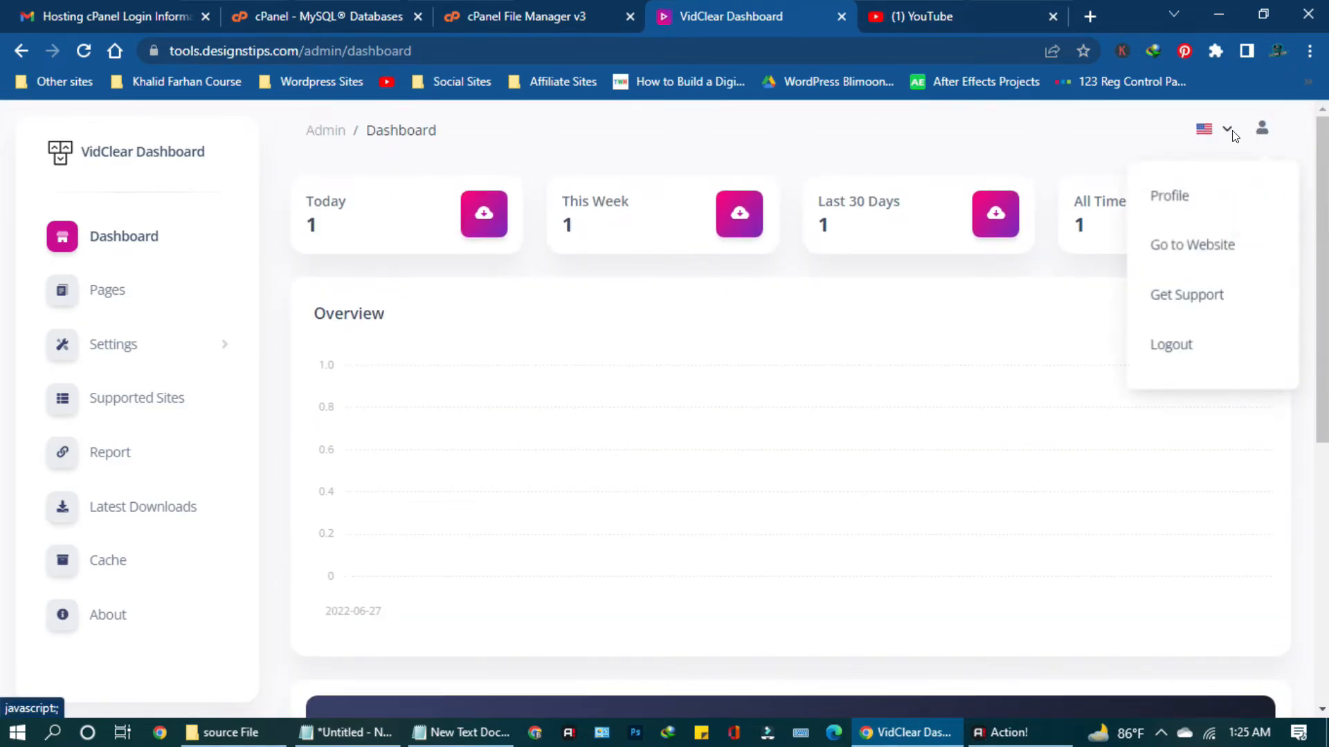
click(1193, 253)
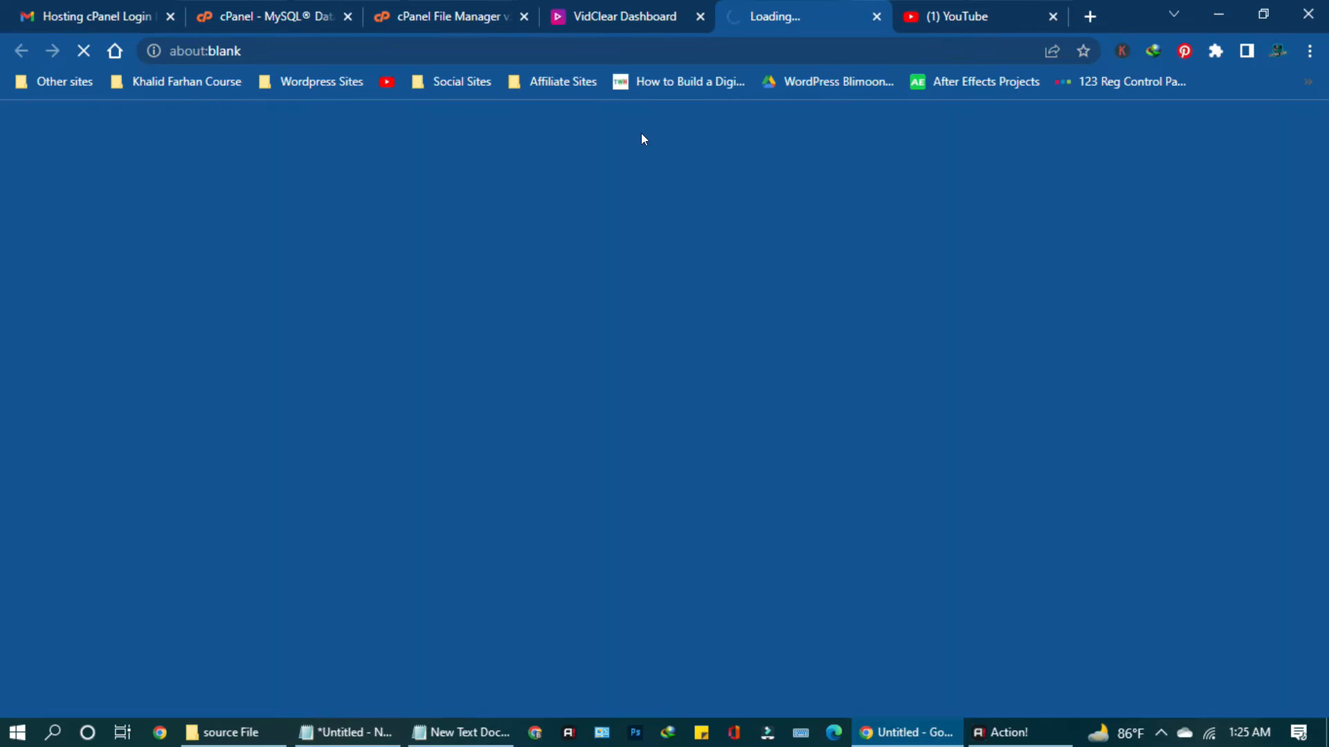
Open the YouTube Downloader page from the Youtube icon under Supported Resources.
click(976, 13)
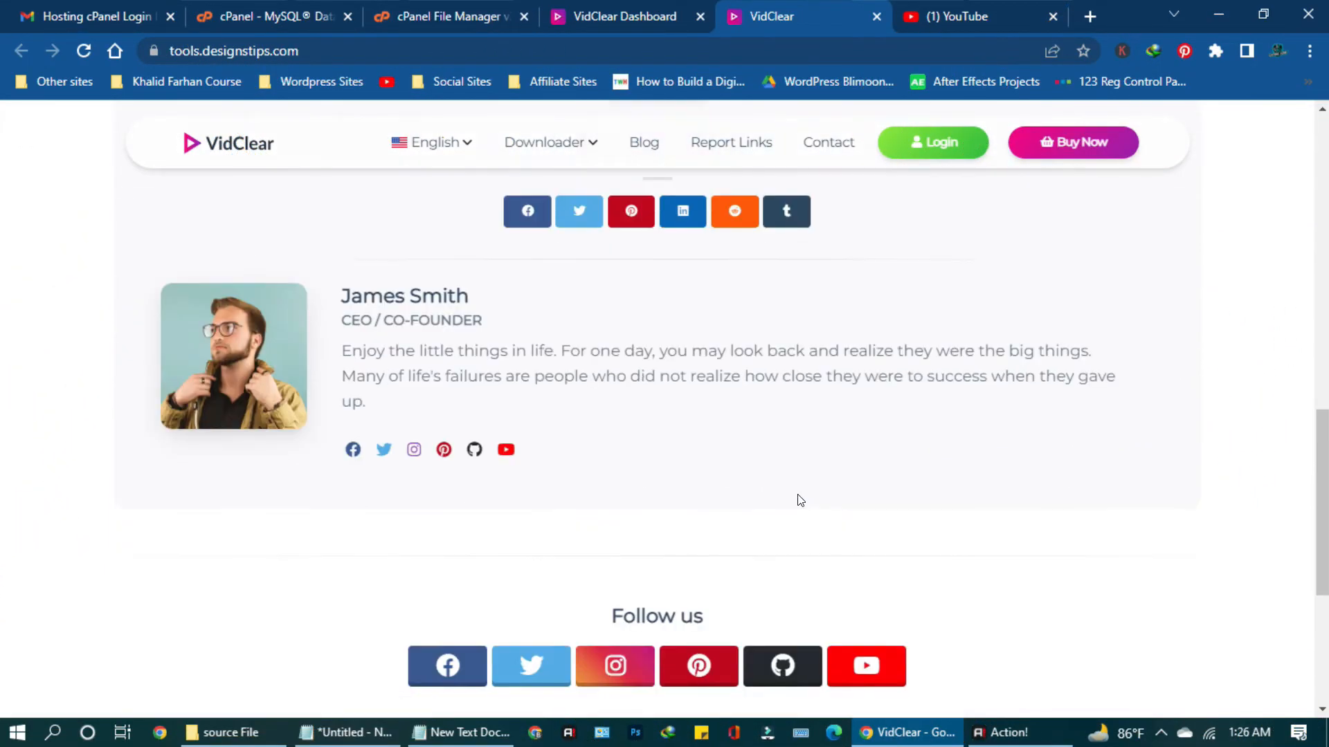
scroll(800, 499, up, 7)
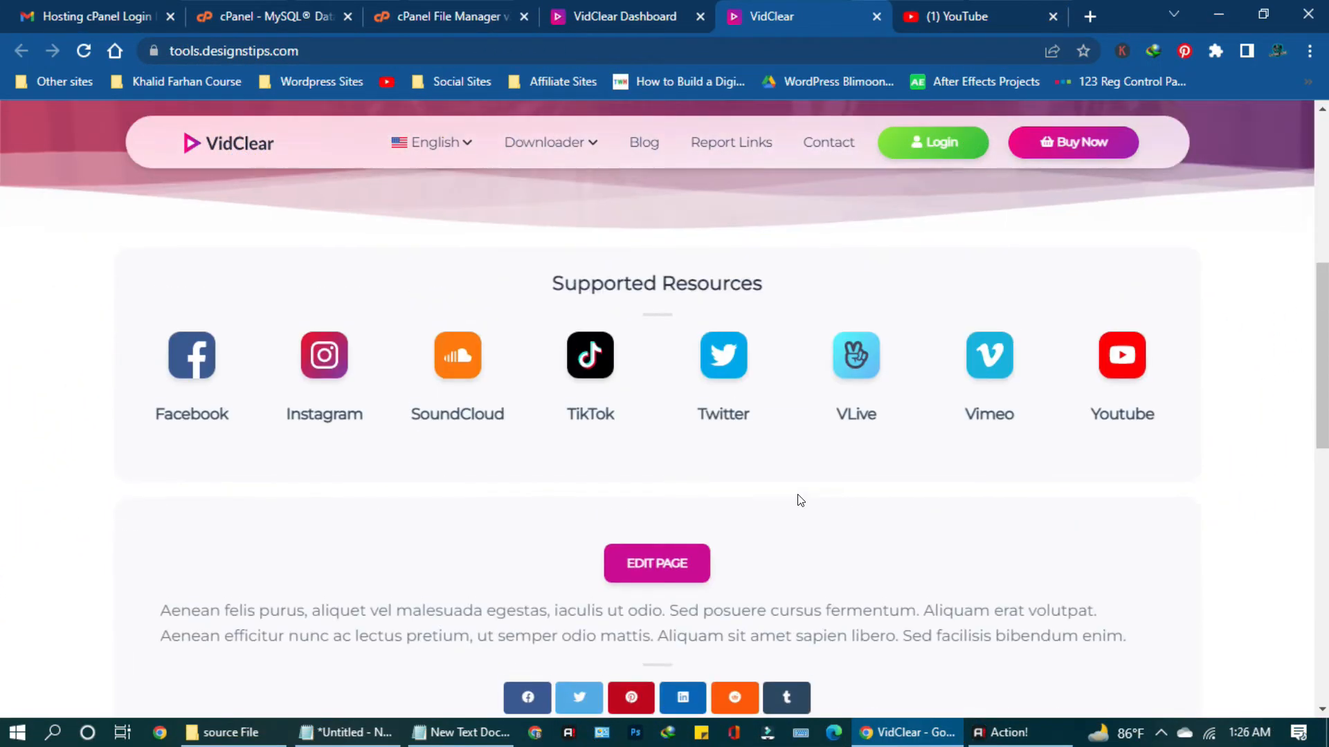
click(1125, 366)
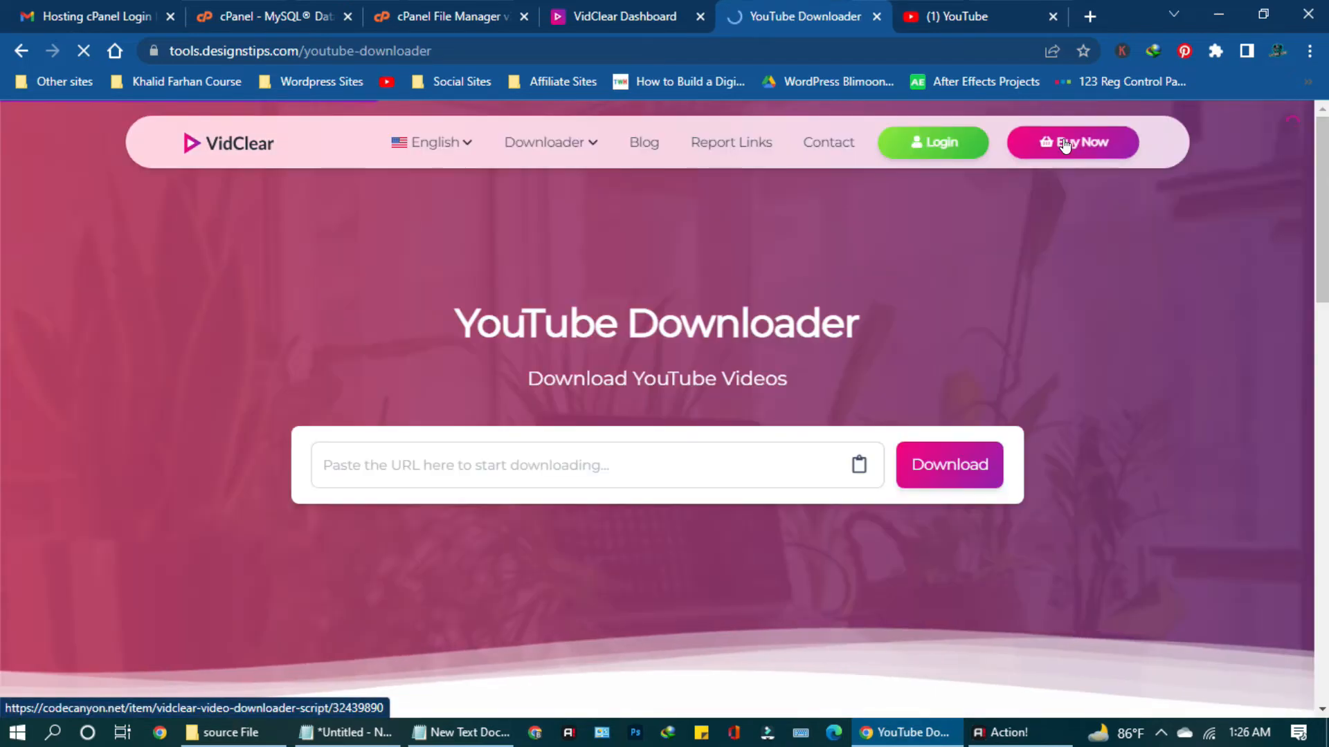
Paste a YouTube video link into the downloader, try downloading it, and dismiss the 500 server error.
click(476, 471)
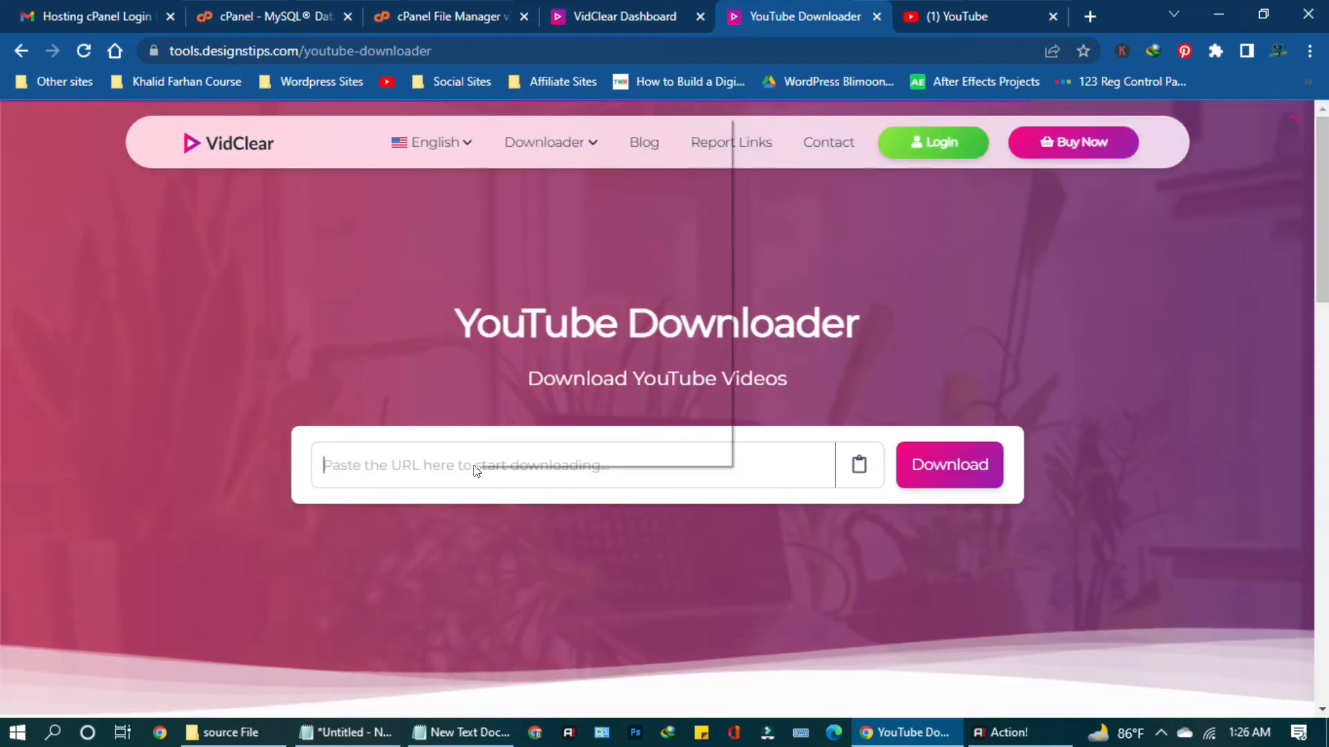
click(528, 261)
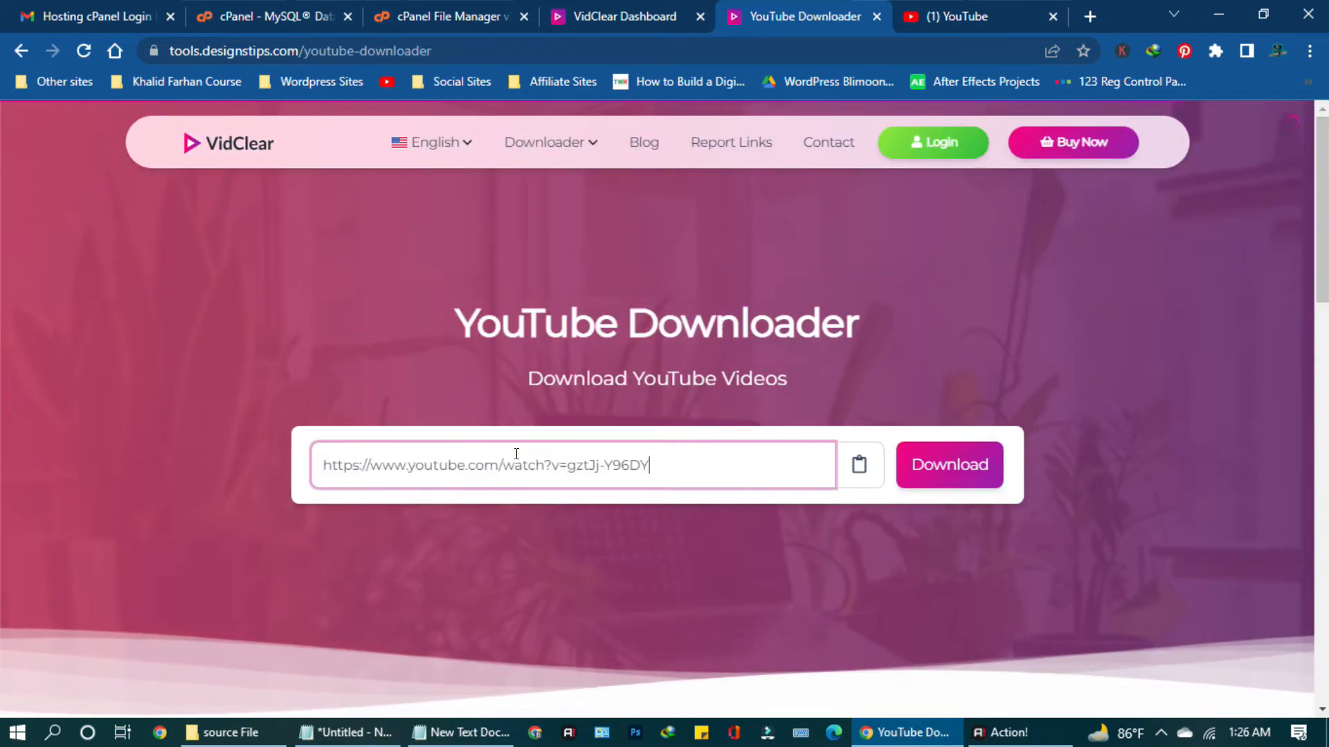
click(949, 476)
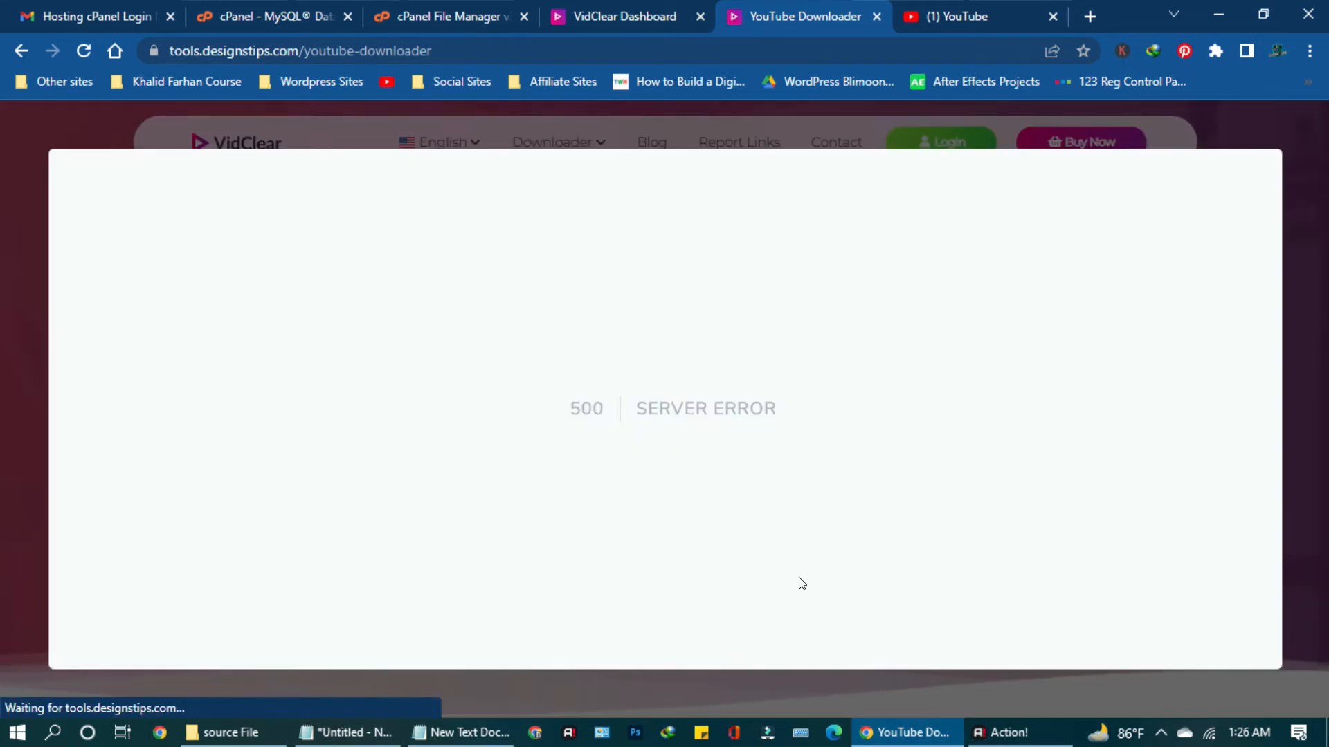
click(778, 692)
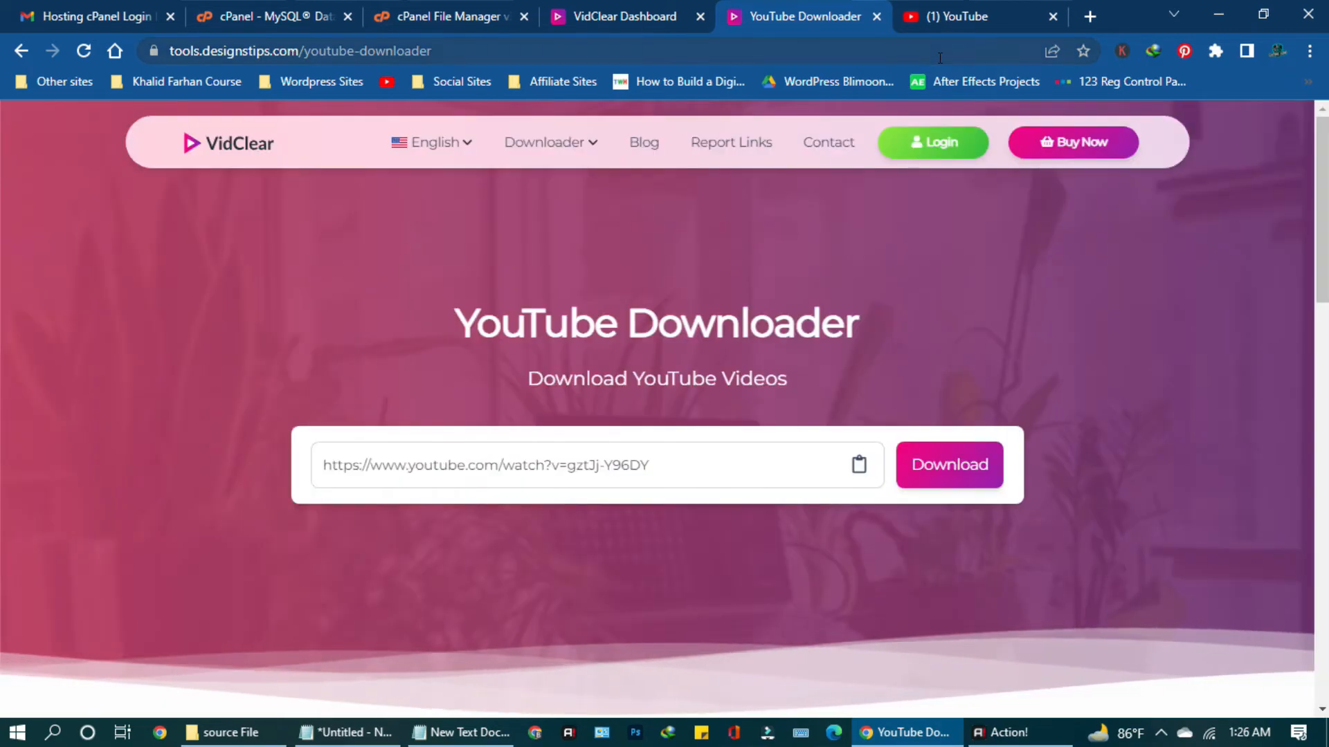
Reload the VidClear home page in the site tab, then switch back to the admin dashboard tab.
click(972, 16)
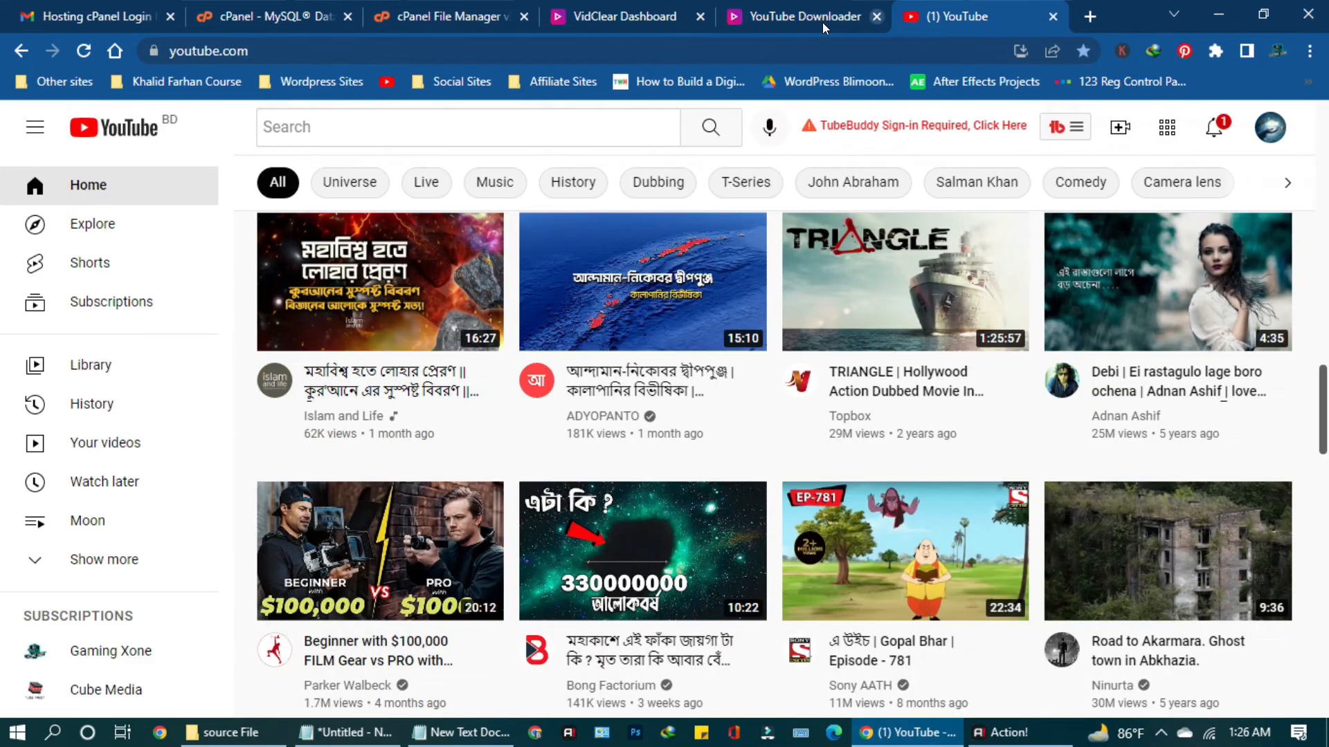
click(821, 21)
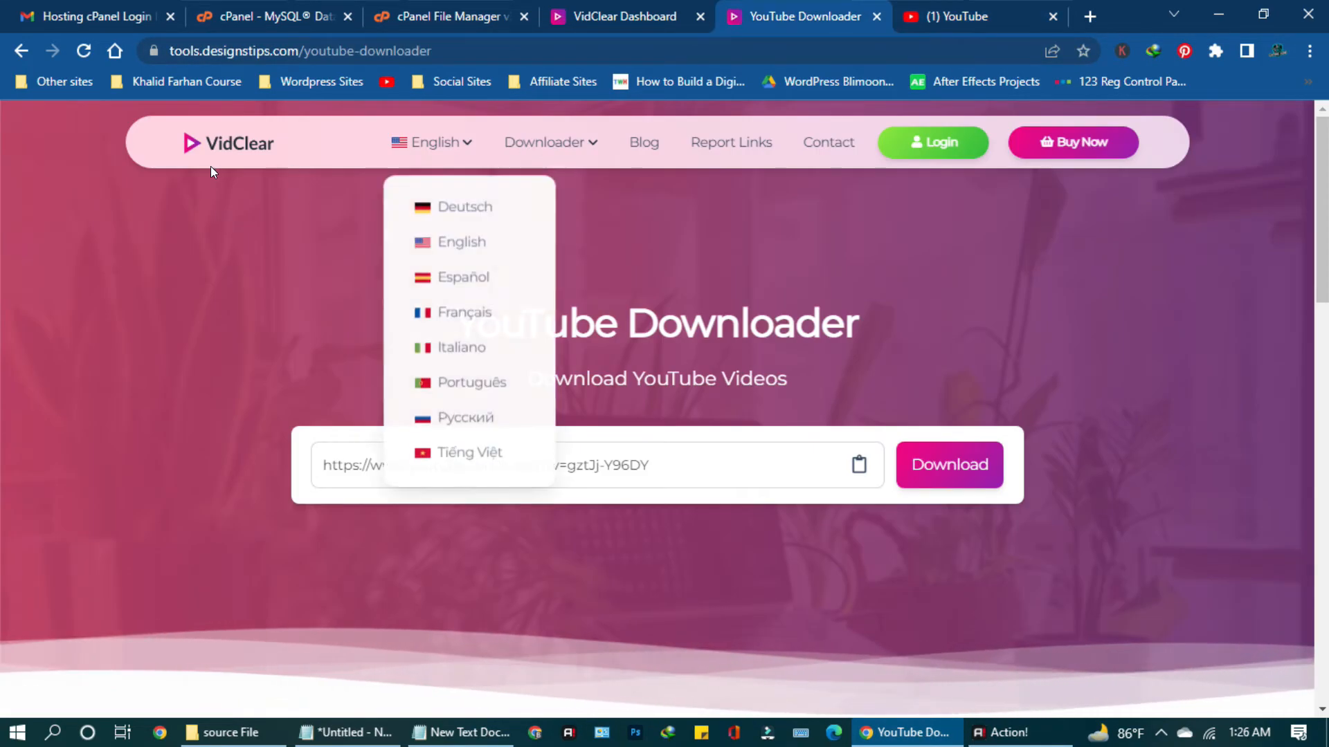
click(228, 146)
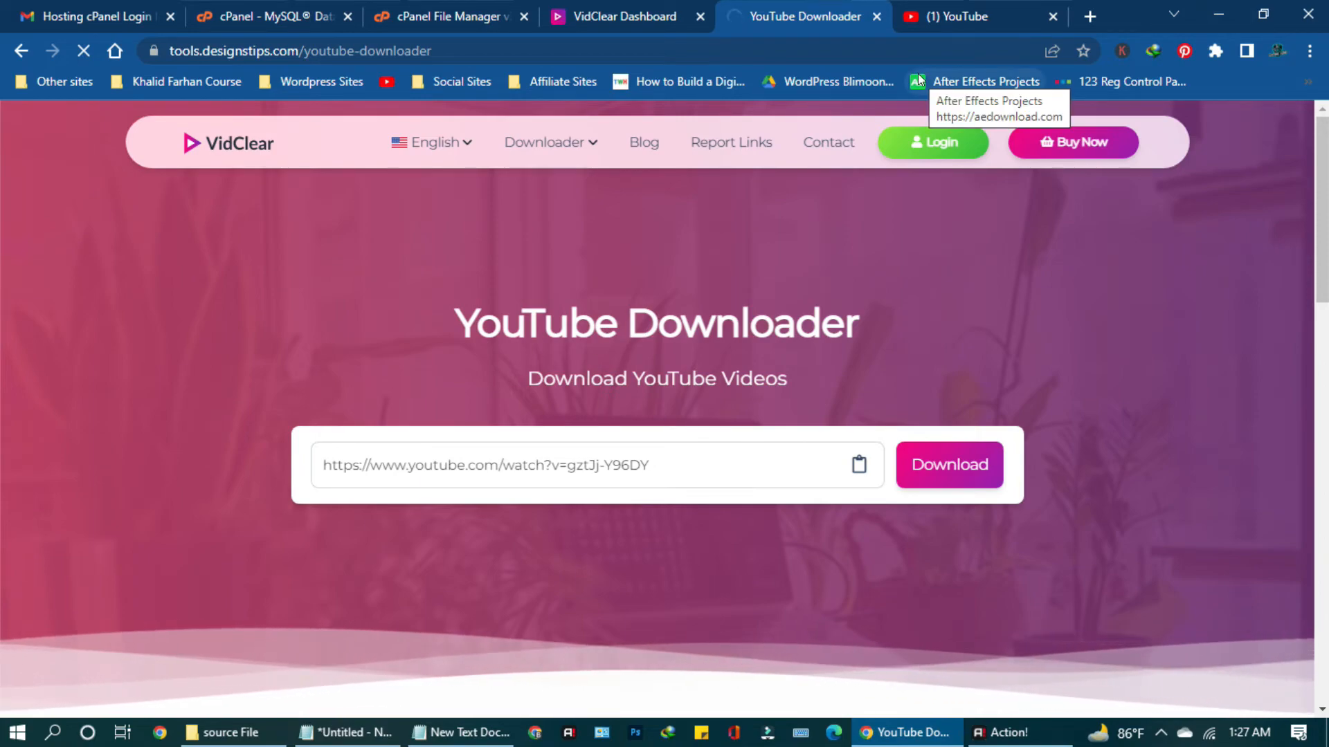
click(623, 18)
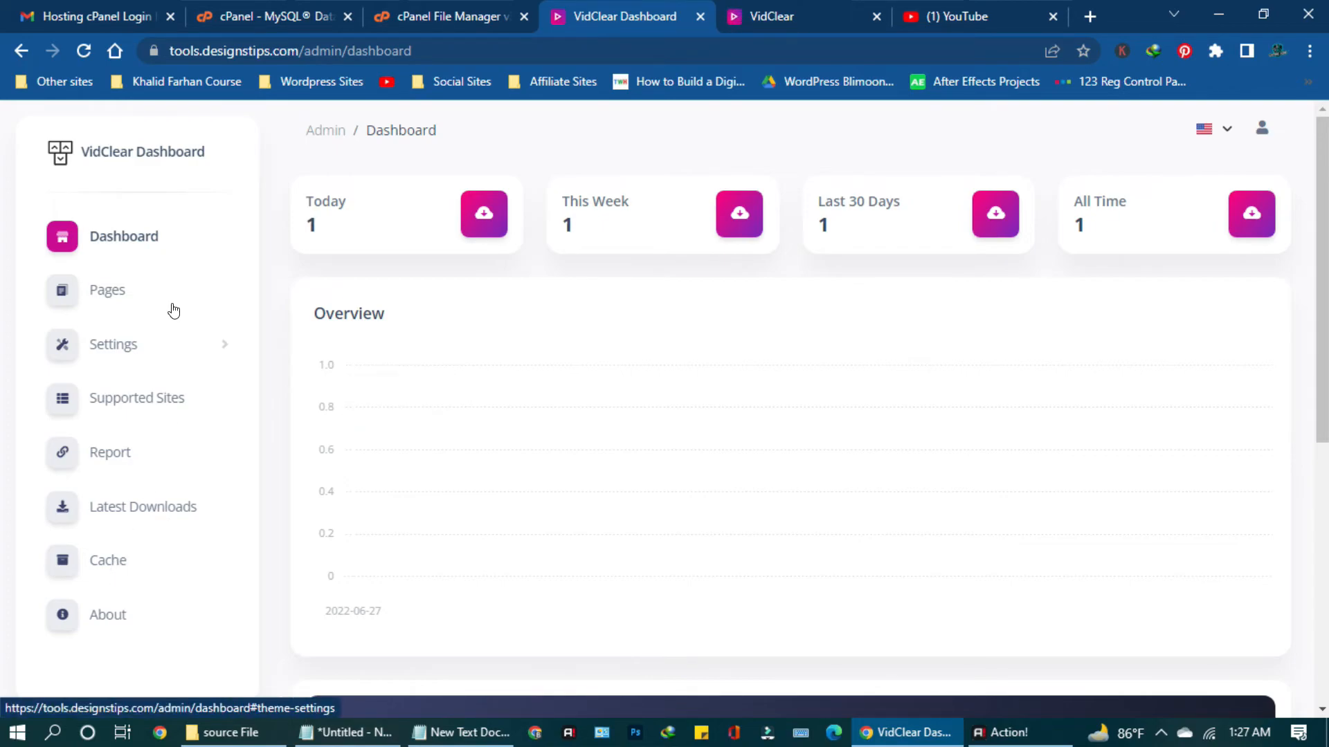
Open the admin Profile page from the top-right user menu and scroll through the account overview.
click(1259, 139)
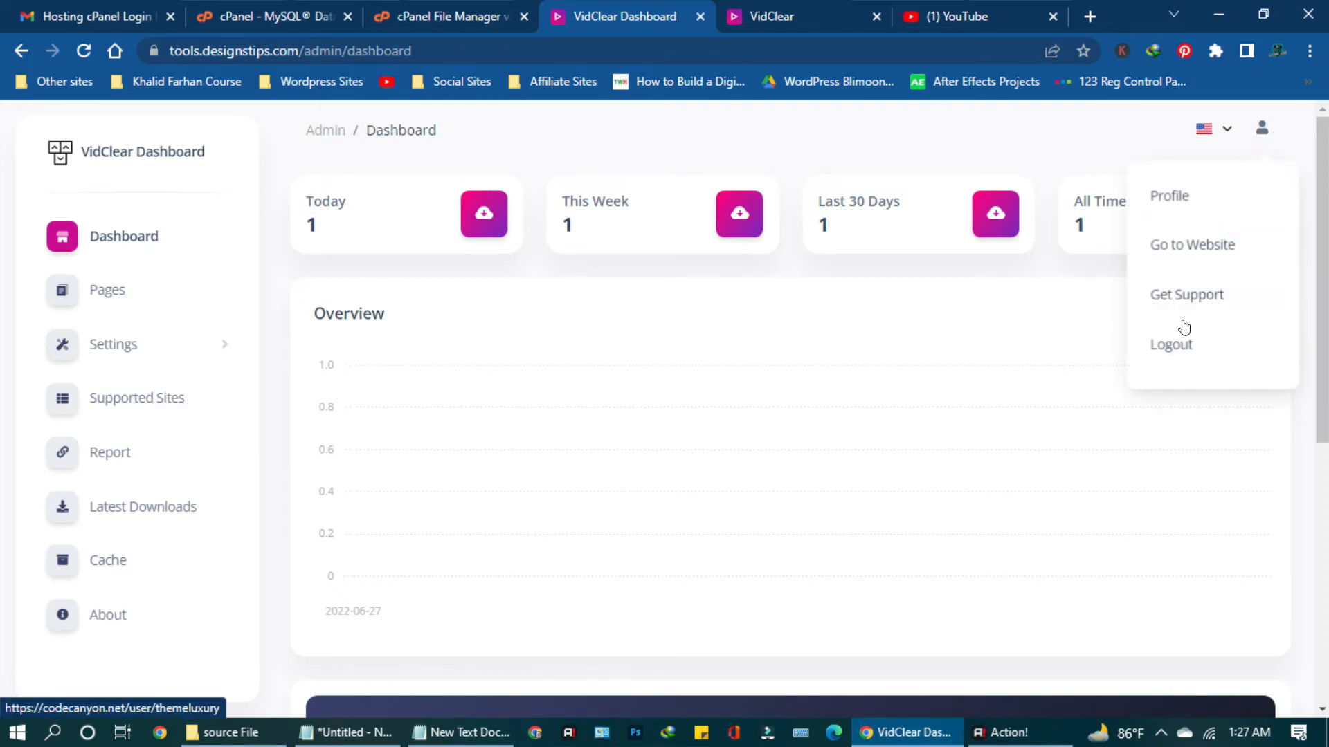
click(1176, 196)
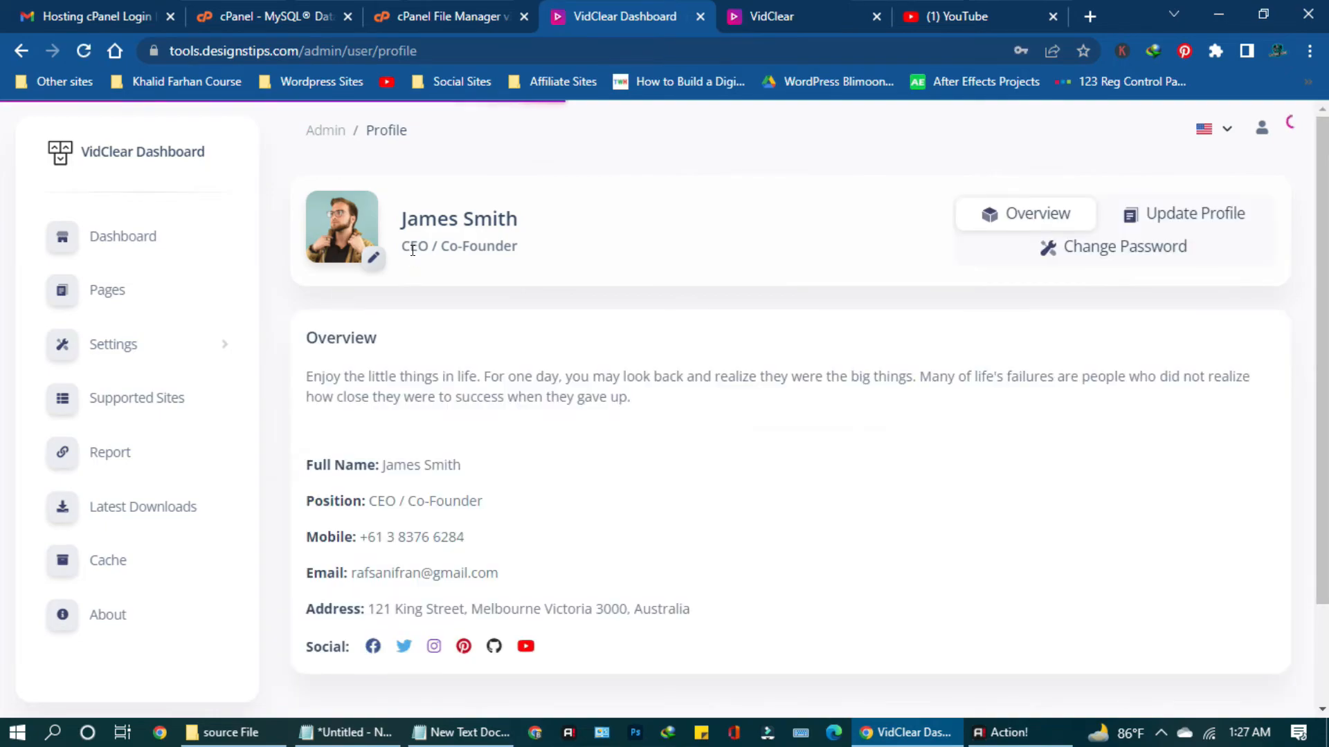
scroll(412, 250, down, 2)
scroll(414, 259, up, 2)
scroll(415, 266, down, 2)
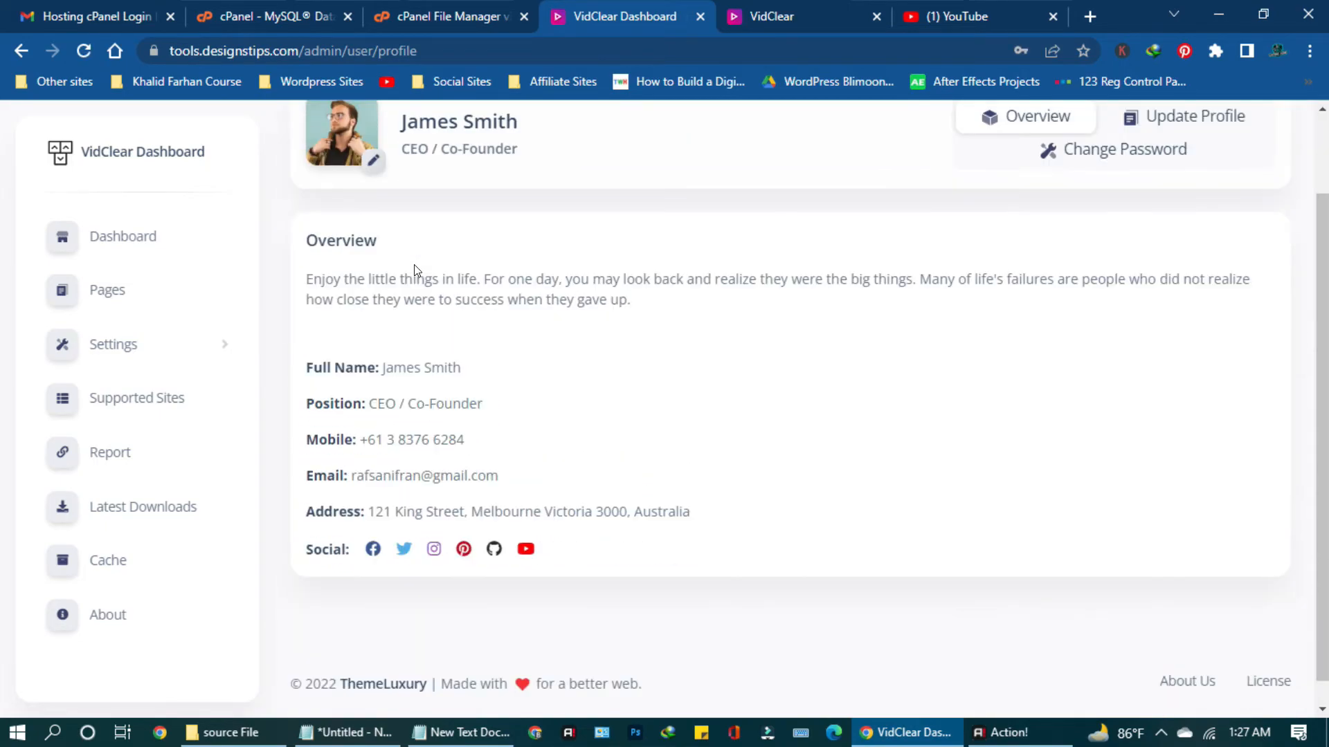
scroll(414, 266, up, 2)
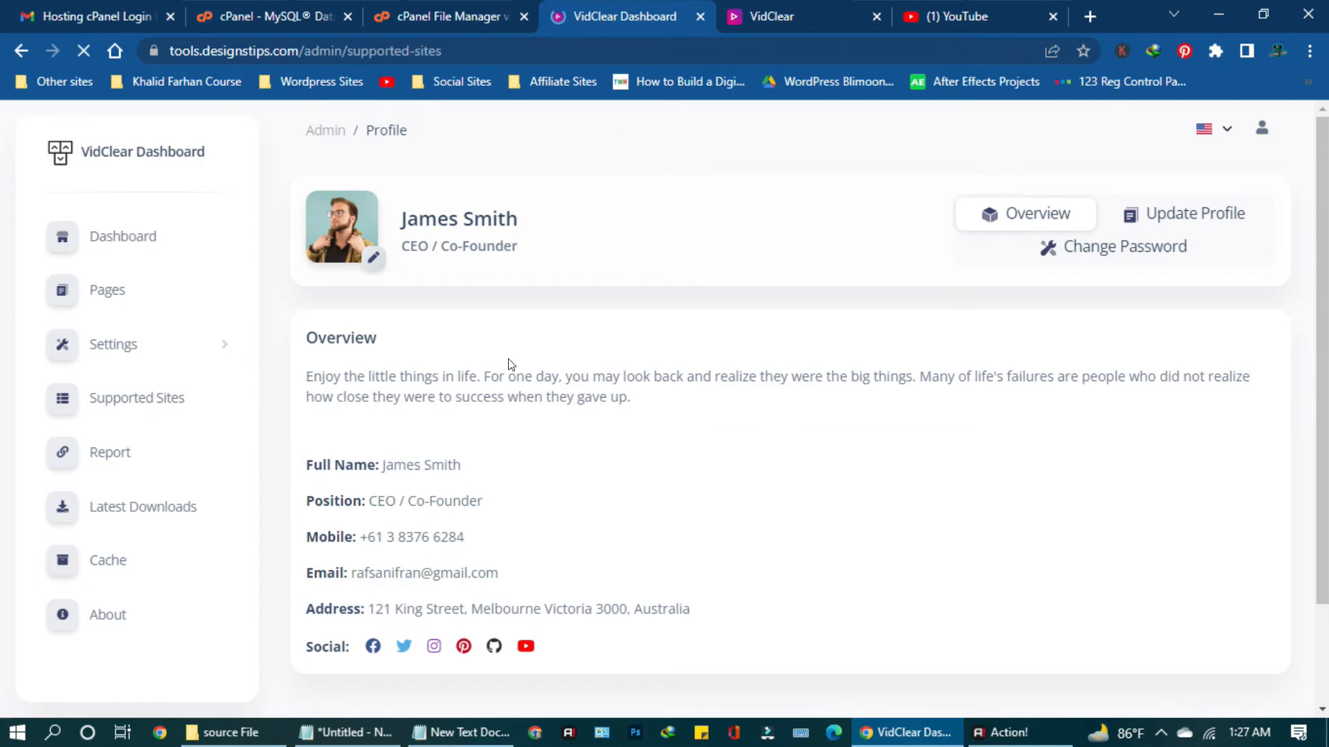
Scroll through the Supported Sites table to review the listed sites and their links.
scroll(509, 358, down, 4)
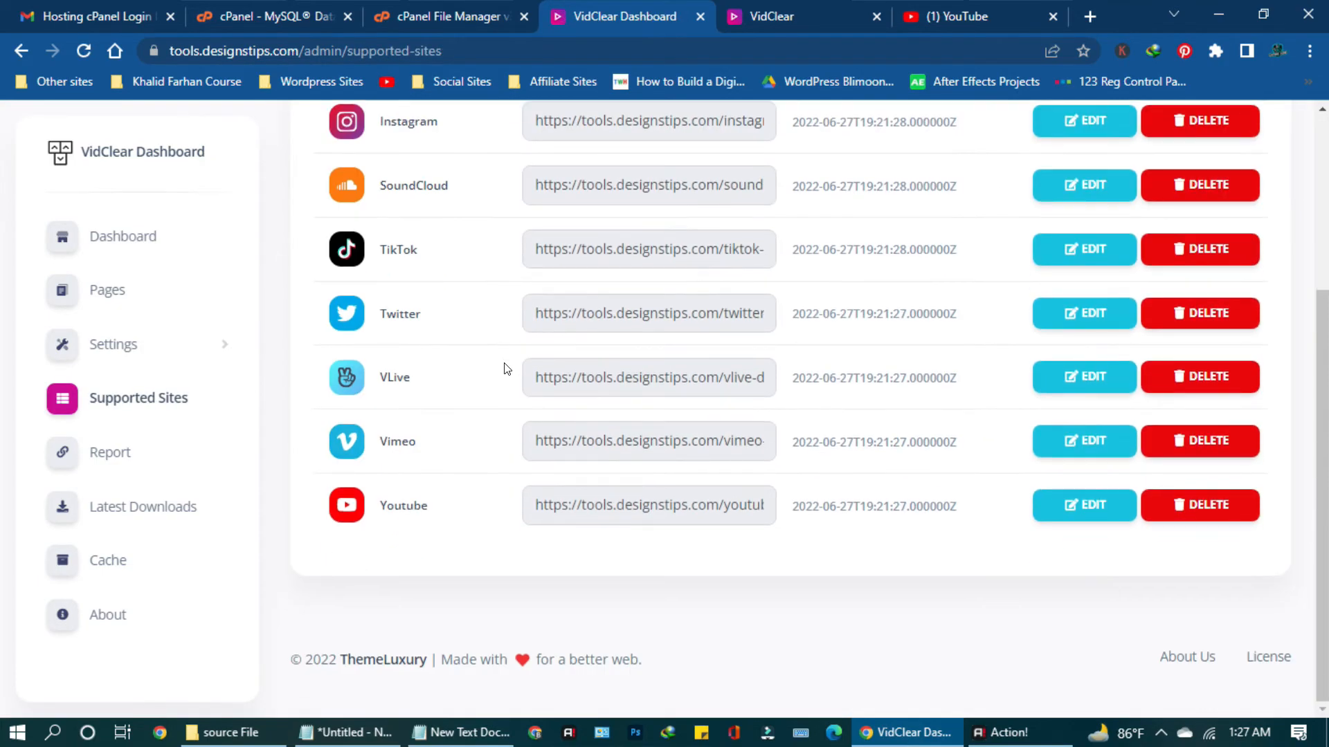
scroll(1153, 513, up, 4)
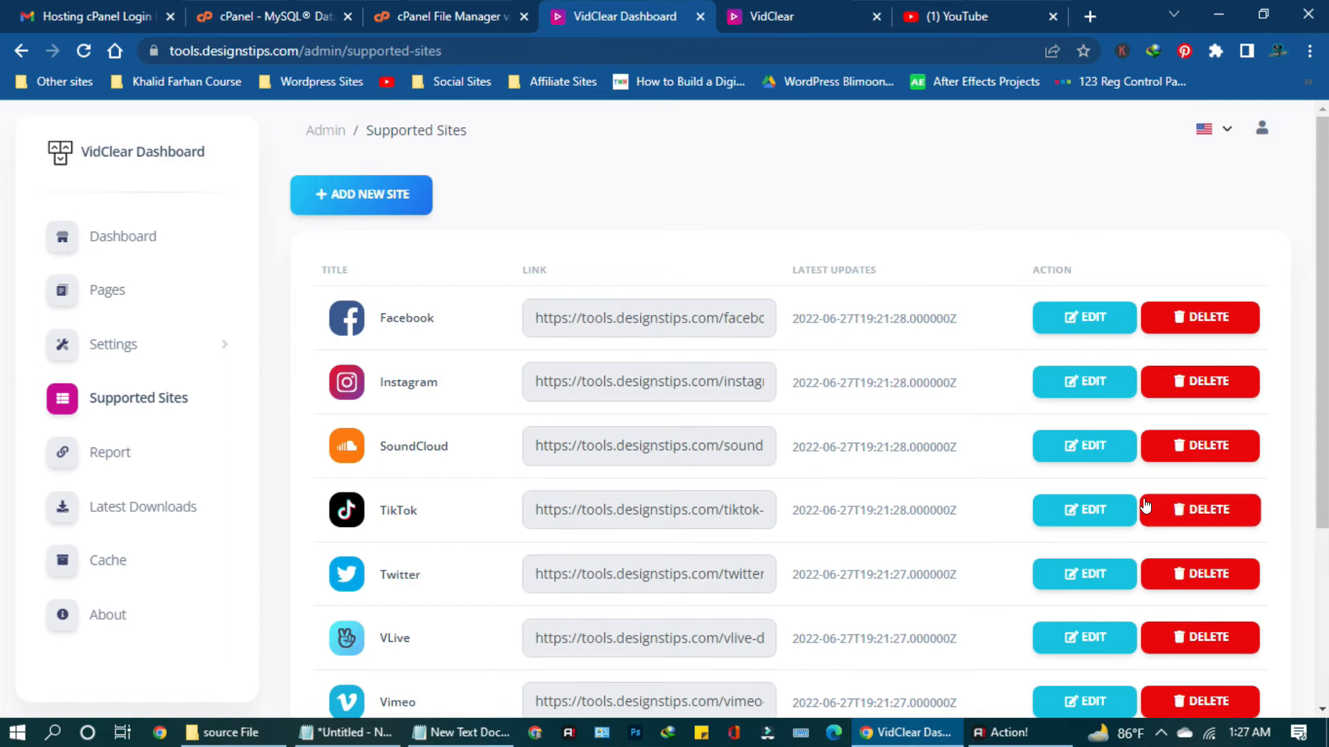
scroll(1145, 507, down, 2)
scroll(1142, 505, down, 2)
scroll(1142, 505, up, 4)
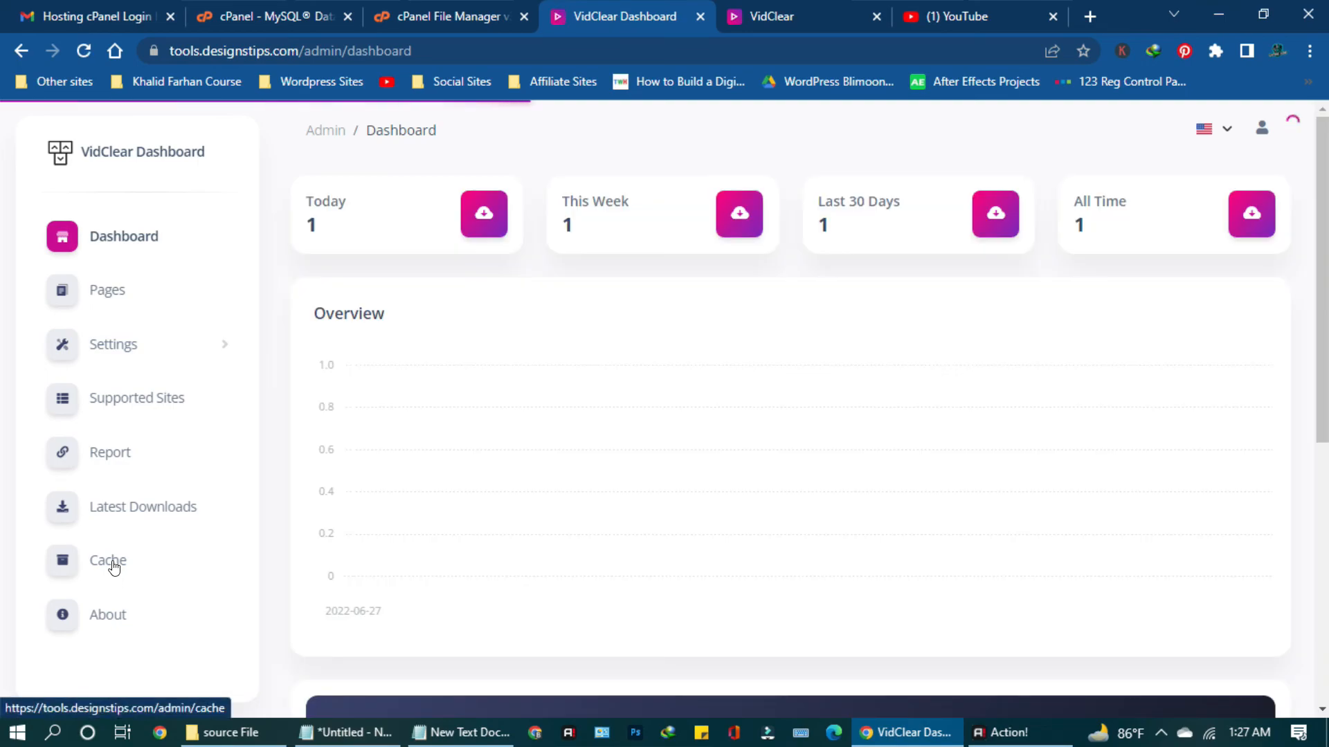
Expand the Settings section in the sidebar and close the YouTube browser tab.
scroll(357, 139, down, 1)
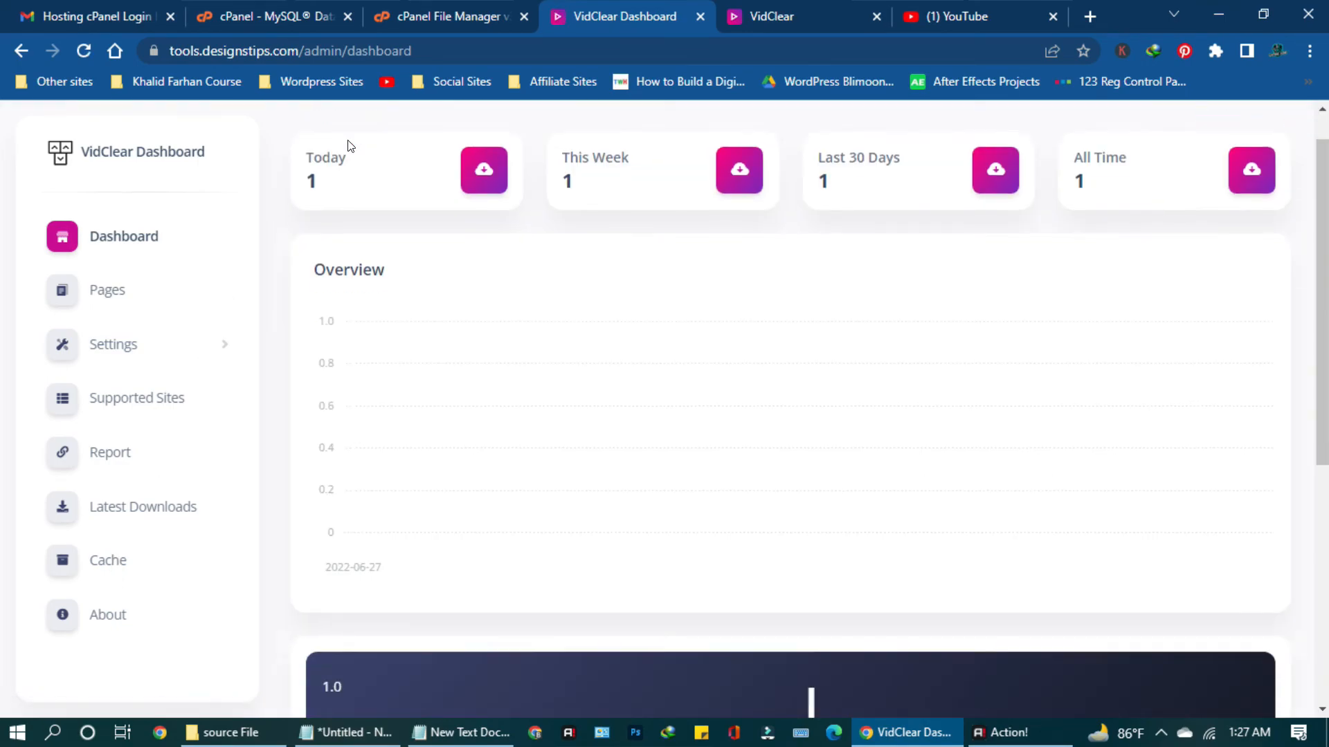
click(158, 333)
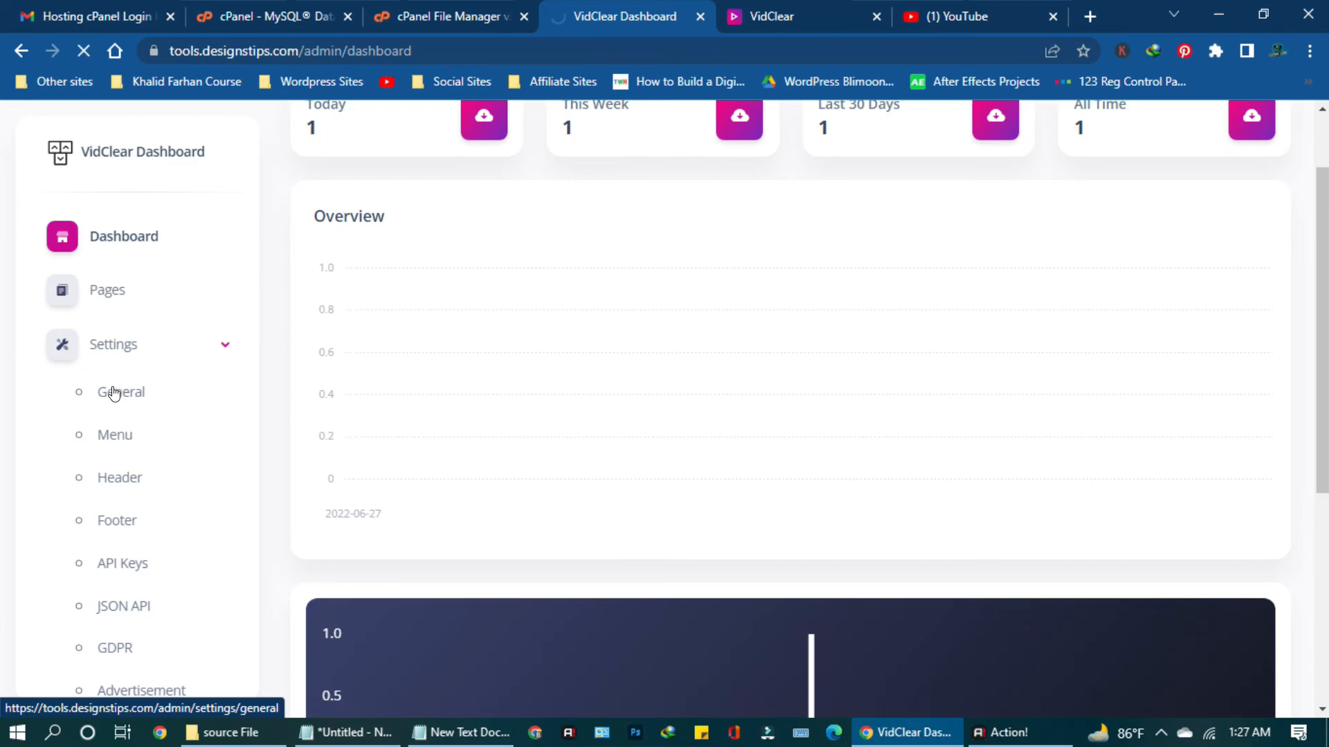
click(1053, 16)
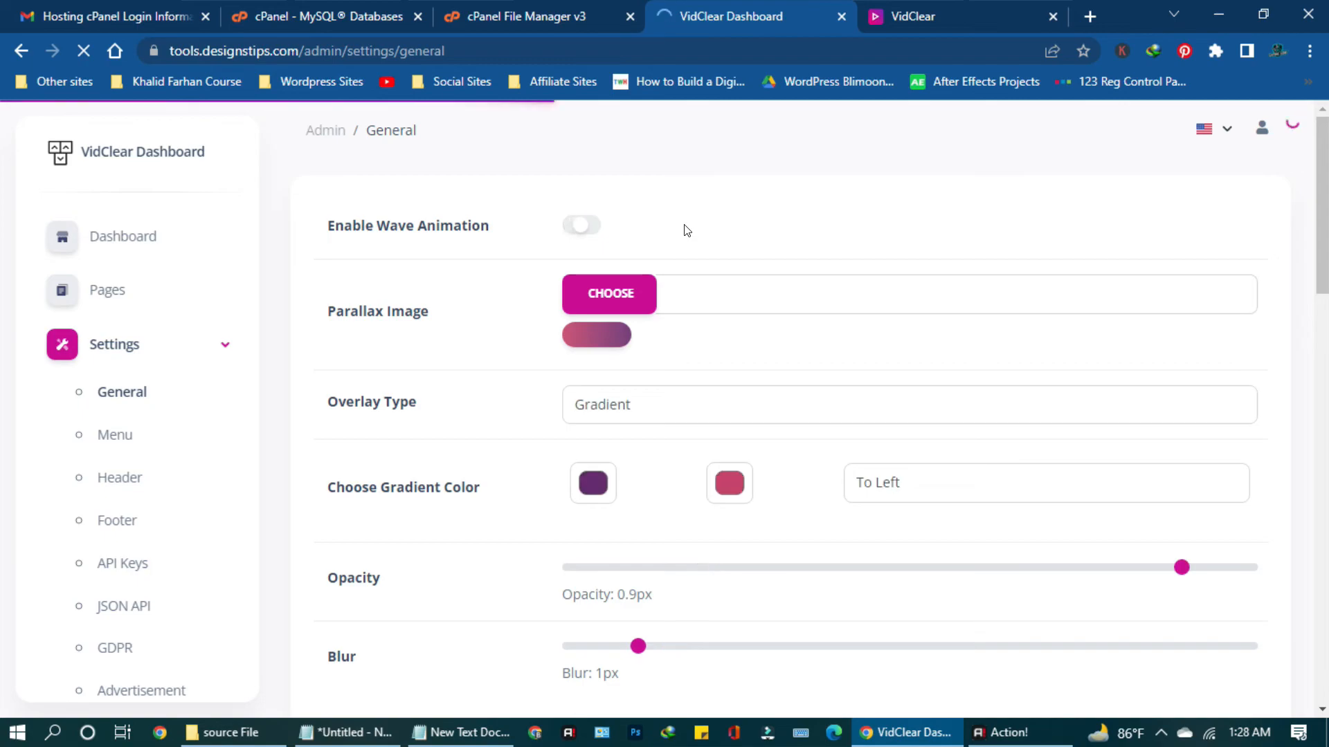
Review the General settings (opacity 0.9, blur 1px), close the front-end site tab, and return to Dashboard.
scroll(638, 305, down, 7)
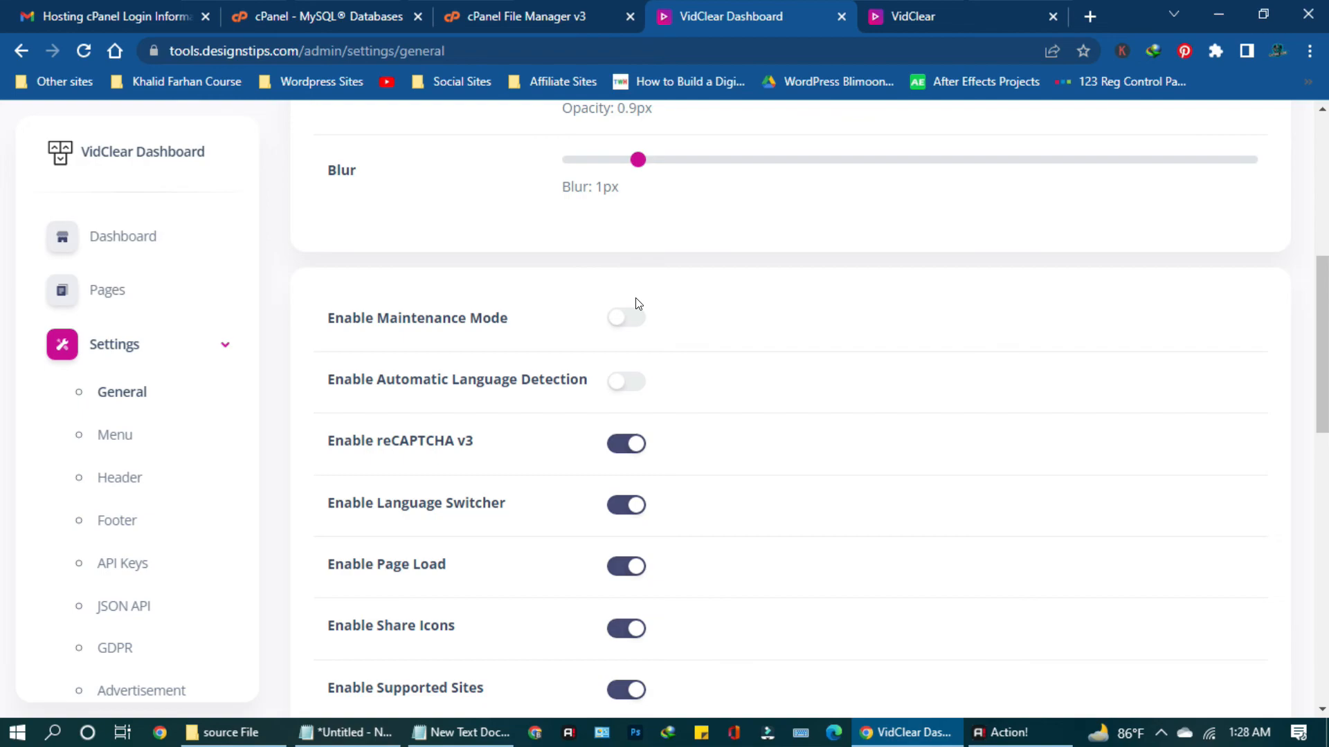
scroll(638, 305, down, 12)
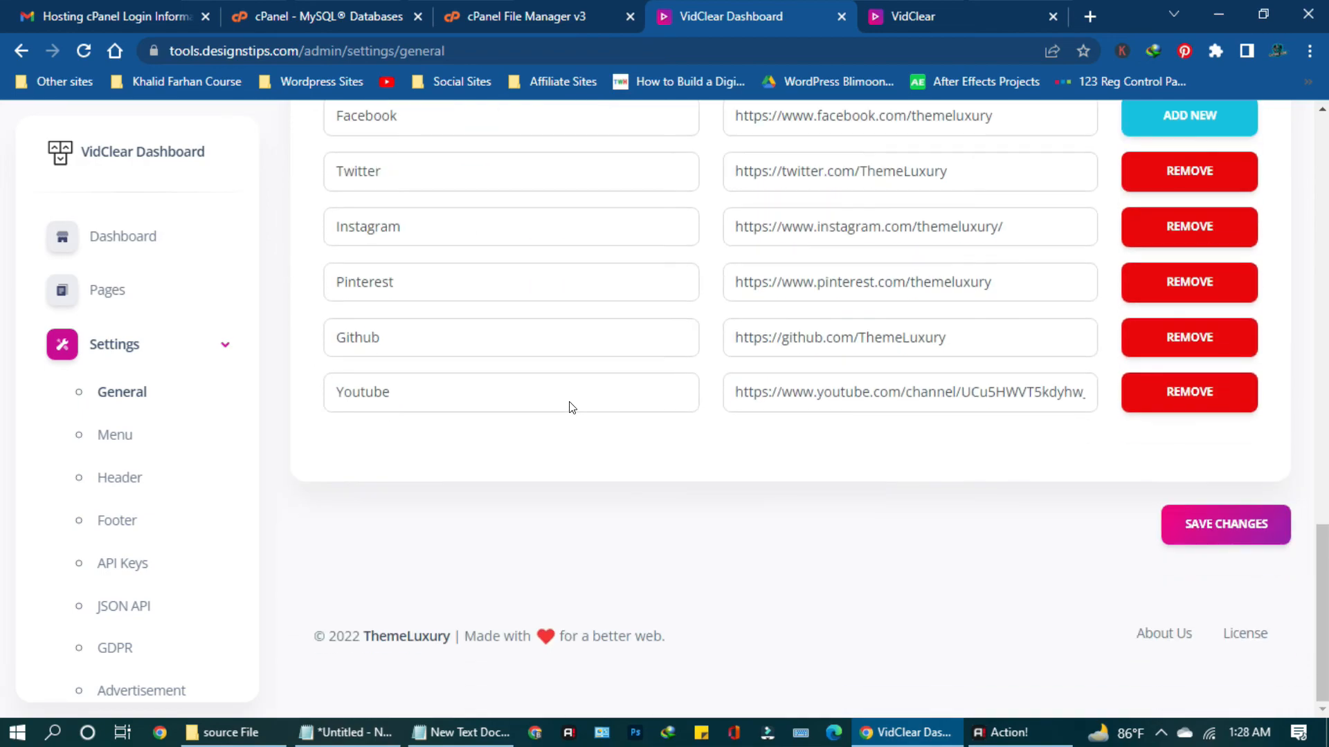
scroll(572, 406, up, 5)
scroll(547, 471, up, 10)
scroll(544, 470, down, 15)
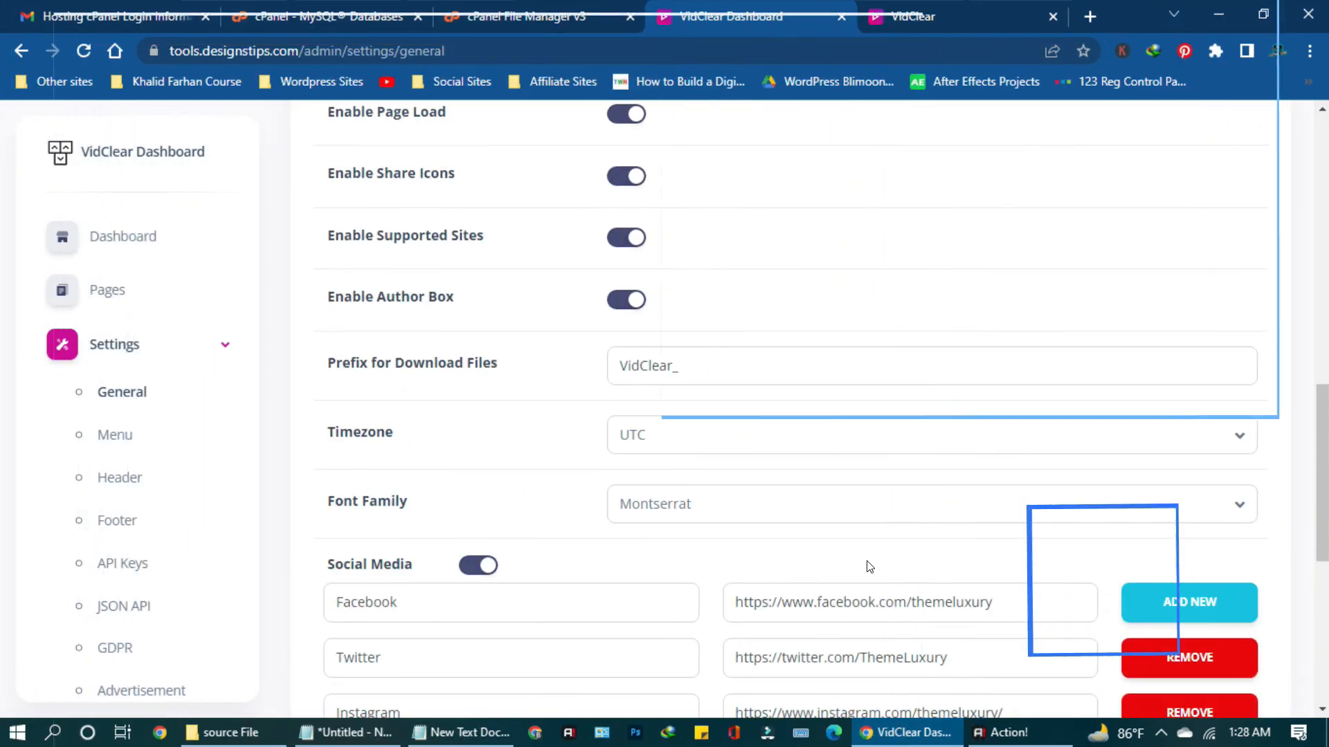
scroll(870, 566, up, 6)
scroll(870, 566, up, 5)
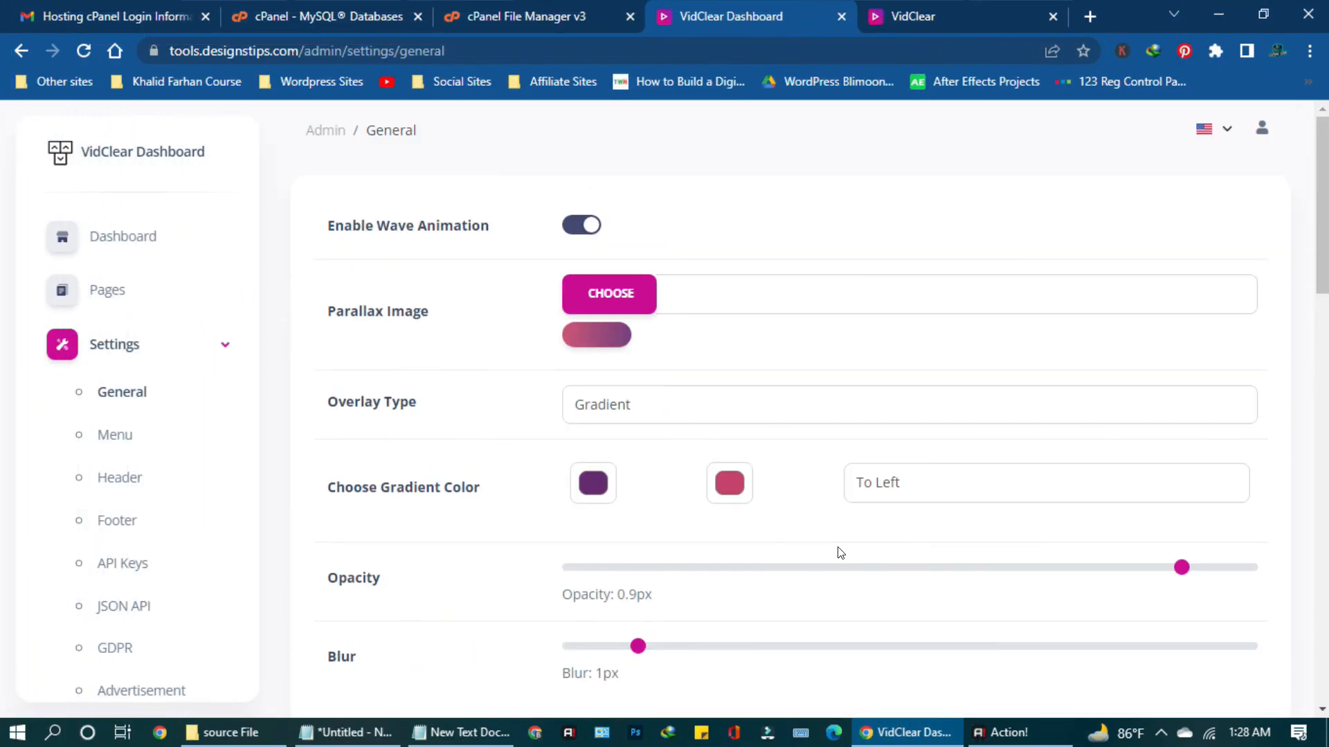
click(1050, 15)
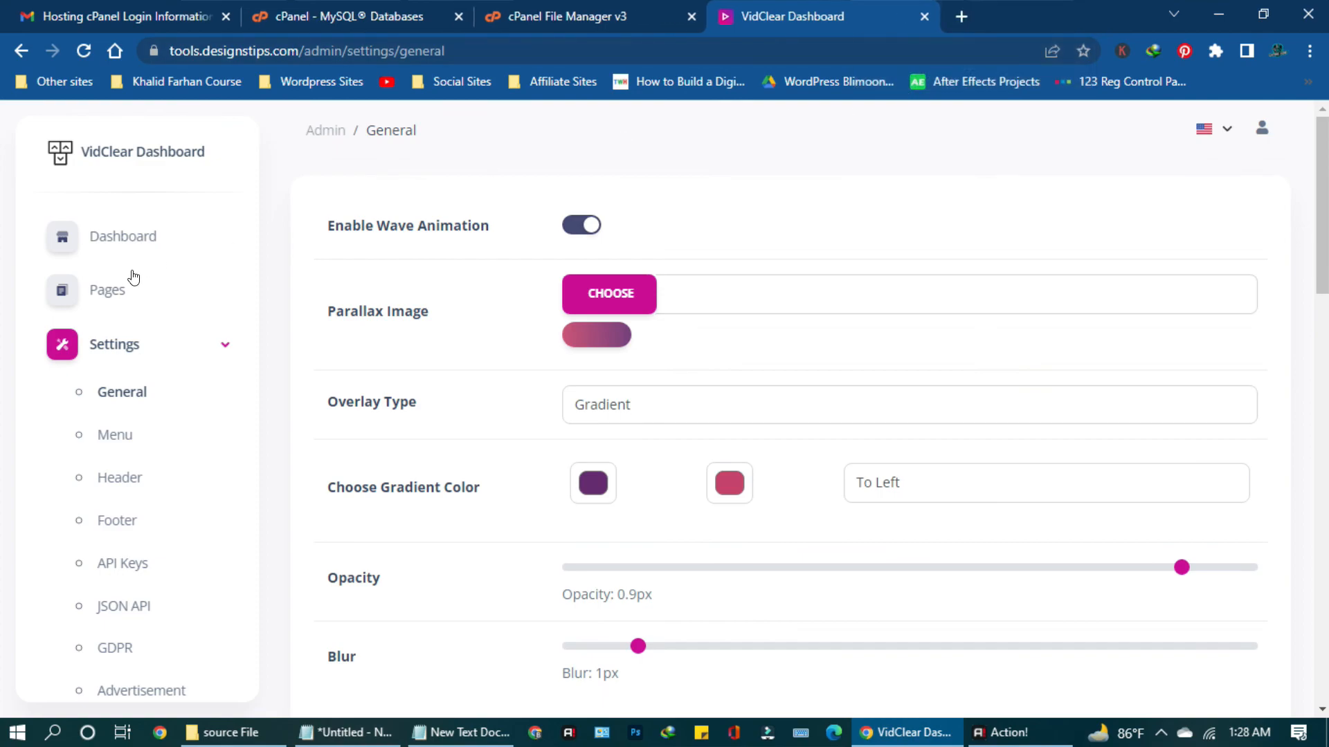
click(123, 233)
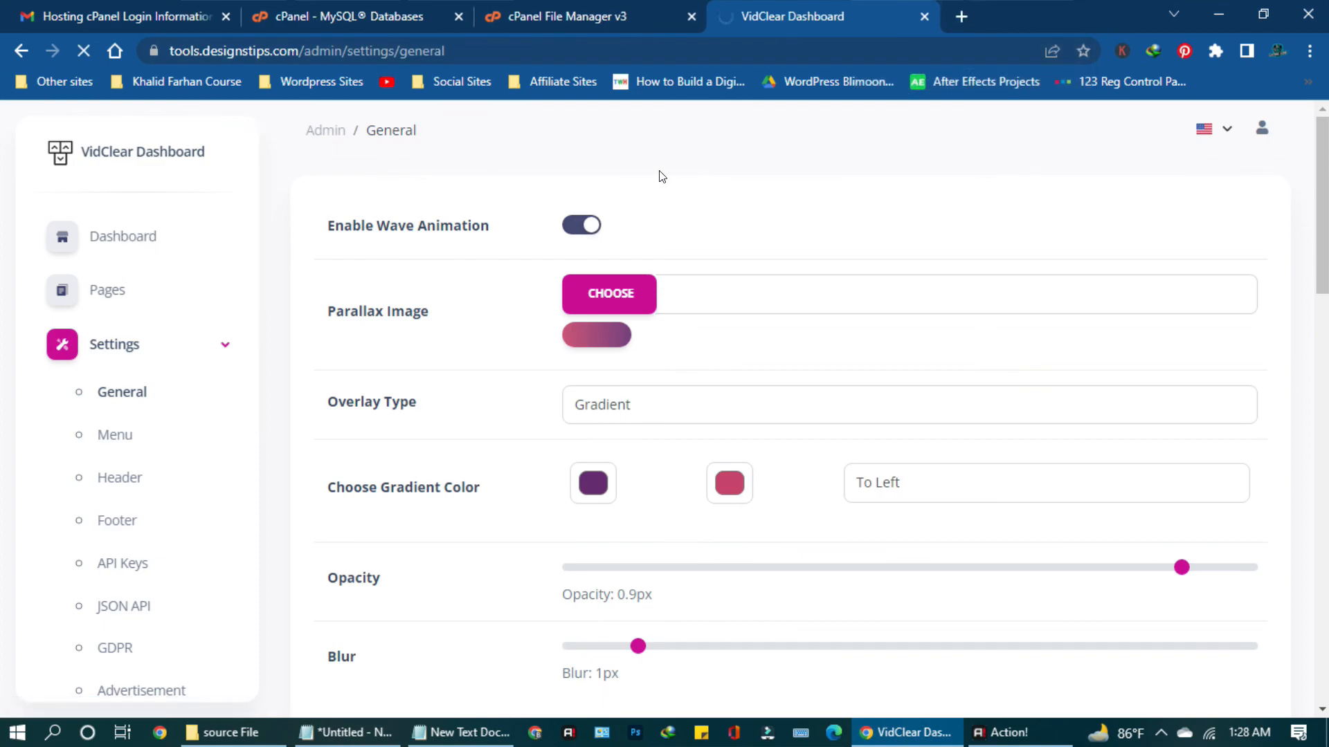